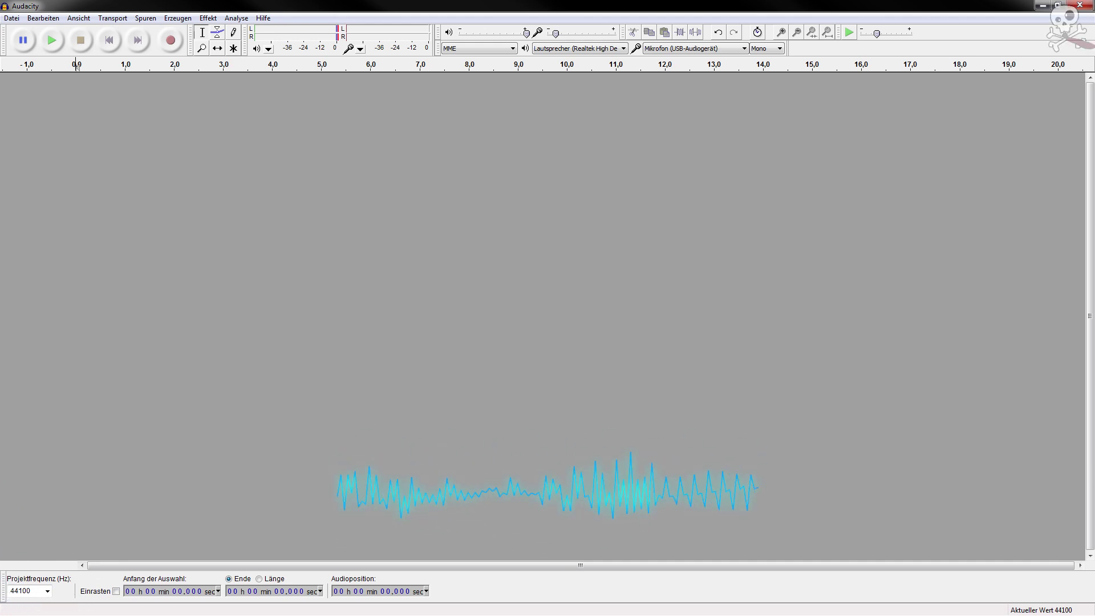
Import the Übersteuert recording from the Fraps Aufnahmen file window into the empty project
{"action": "key", "text": "alt+Tab"}
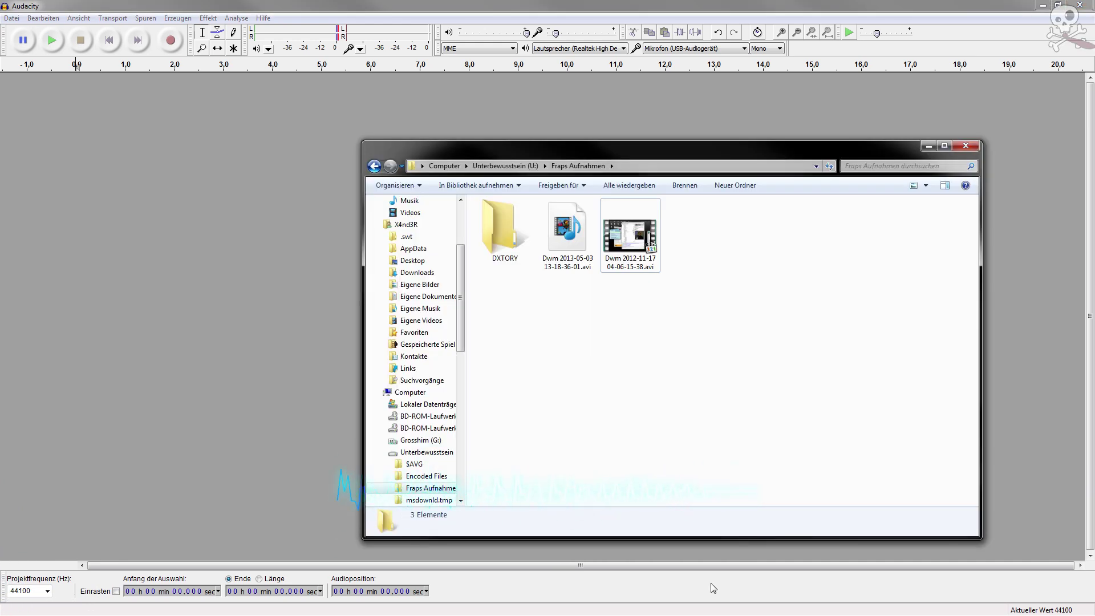
{"action": "left_click_drag", "start_coordinate": [570, 148], "coordinate": [51, 139]}
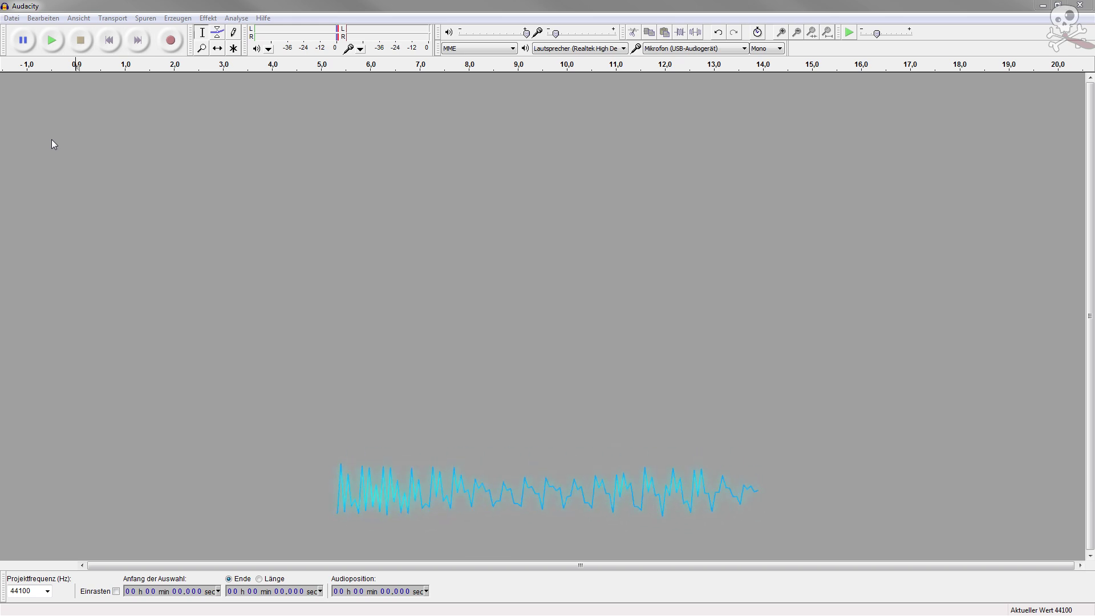
{"action": "left_click", "coordinate": [698, 77]}
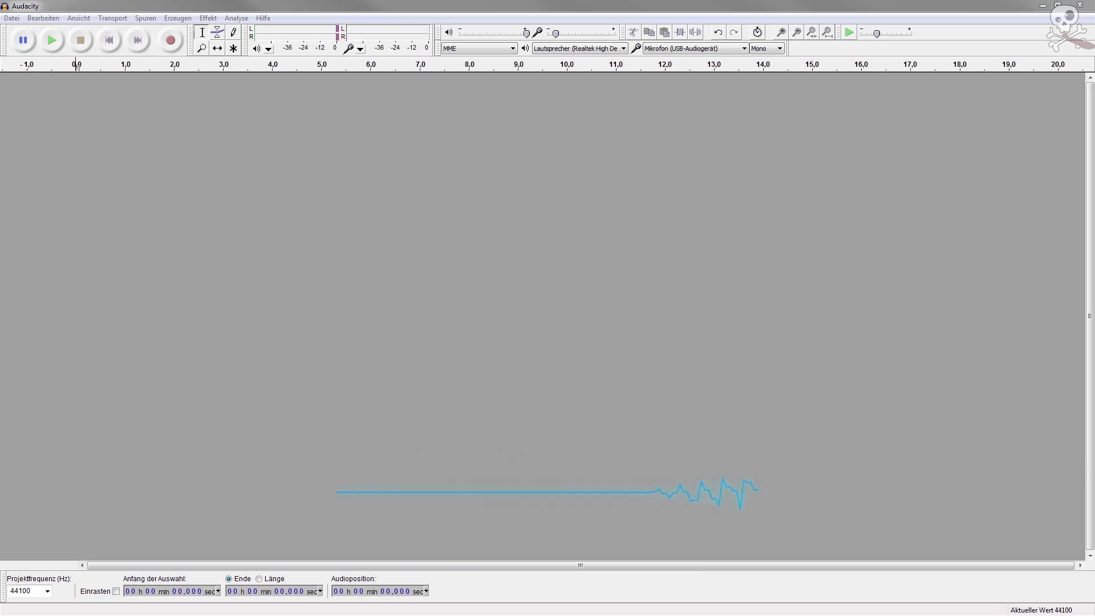
{"action": "left_click_drag", "start_coordinate": [1094, 361], "coordinate": [619, 360]}
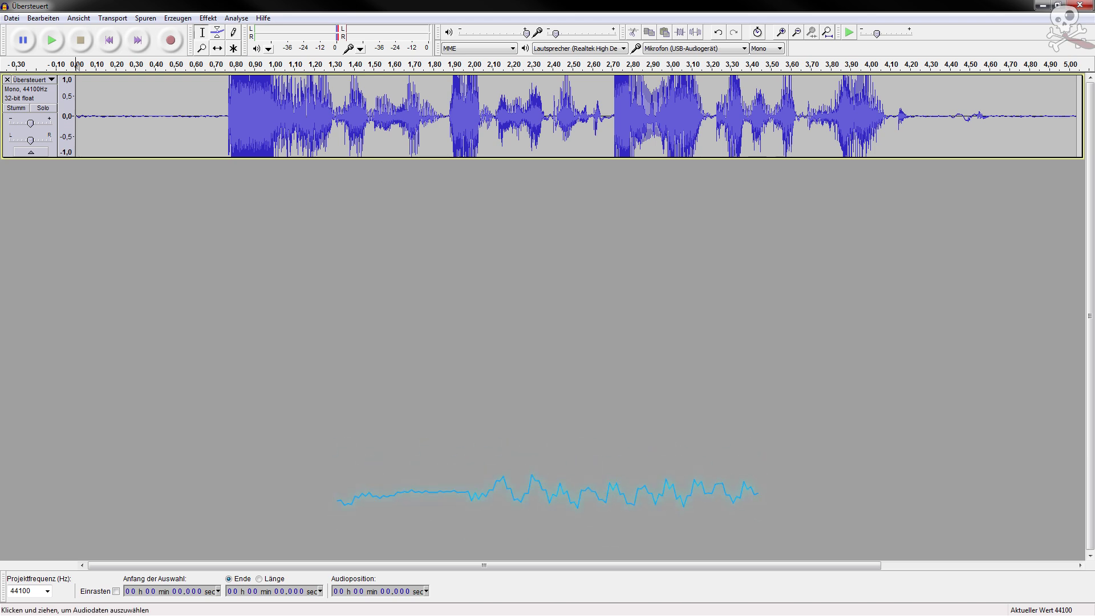
Zoom in closely on the overdriven waveform of the Übersteuert track at 0.915 s to examine its individual oscillations
{"action": "left_click", "coordinate": [214, 64]}
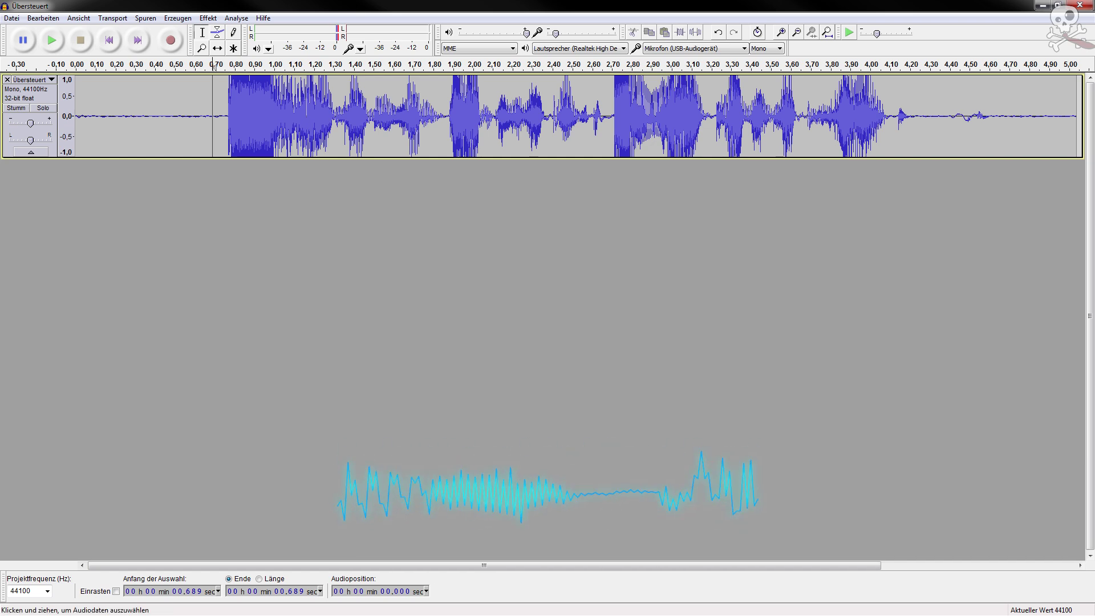
{"action": "left_click", "coordinate": [258, 117]}
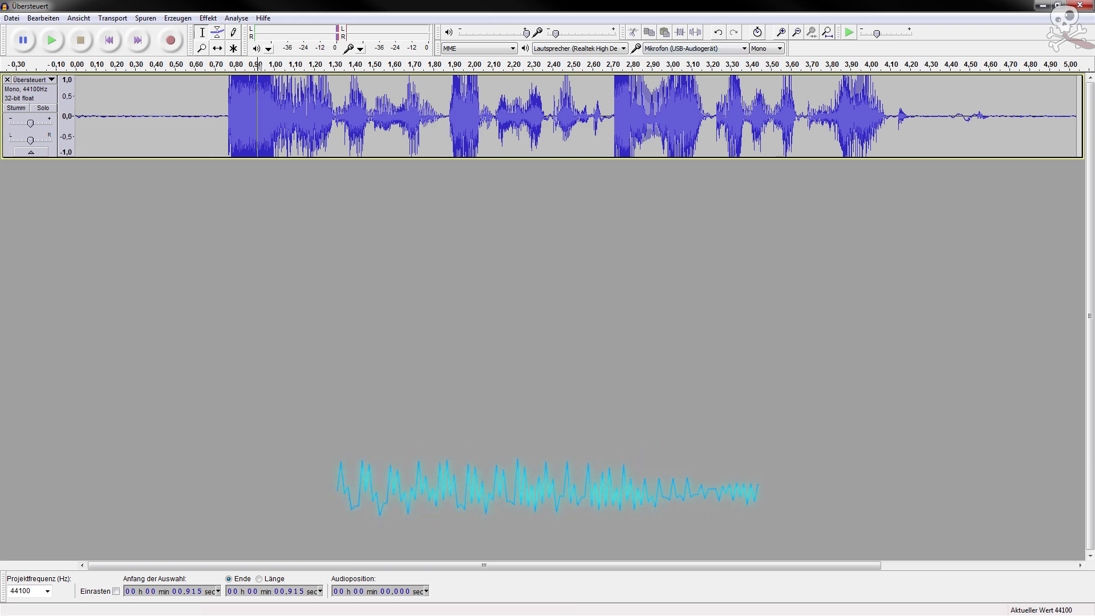
{"action": "left_click", "coordinate": [781, 32]}
{"action": "left_click", "coordinate": [781, 31]}
{"action": "left_click", "coordinate": [781, 32]}
{"action": "left_click", "coordinate": [781, 32]}
{"action": "left_click", "coordinate": [781, 32]}
{"action": "left_click", "coordinate": [781, 32]}
{"action": "double_click", "coordinate": [781, 32]}
{"action": "left_click", "coordinate": [781, 32]}
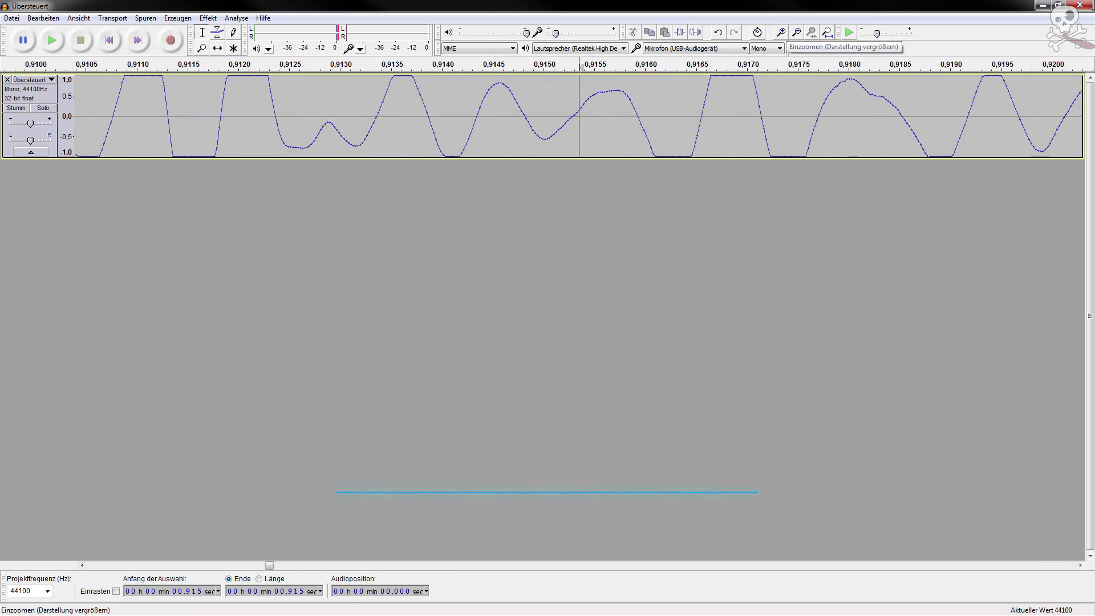
Highlight the clipped peaks near 0.912, 0.914 and 0.917 s, and enlarge the track's height to examine their flattened tops
{"action": "left_click_drag", "start_coordinate": [229, 114], "coordinate": [266, 114]}
{"action": "left_click_drag", "start_coordinate": [395, 114], "coordinate": [412, 114]}
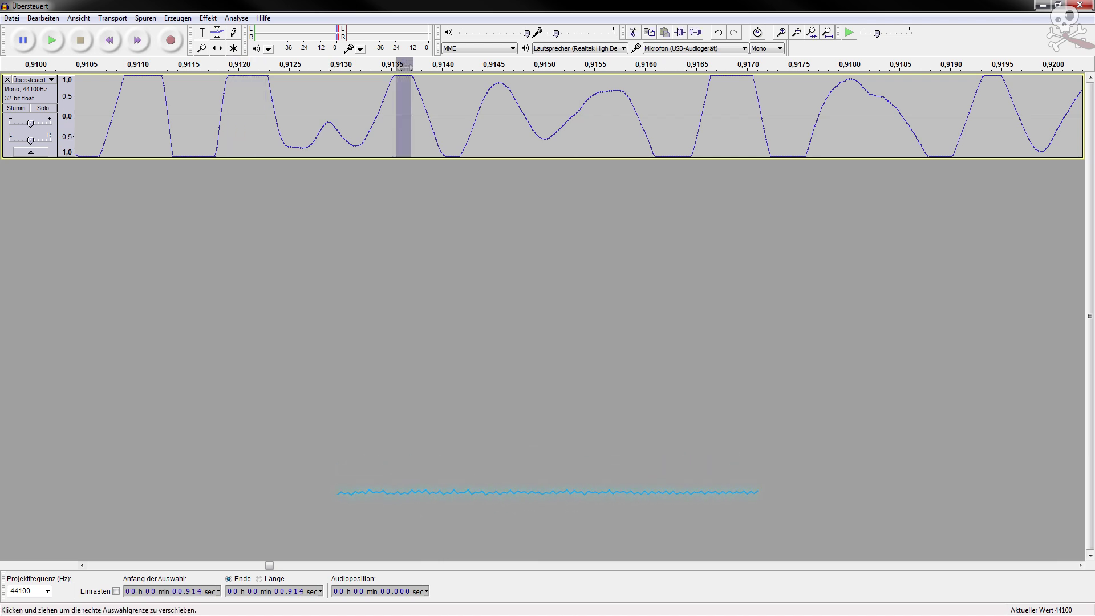
{"action": "left_click_drag", "start_coordinate": [711, 114], "coordinate": [743, 114]}
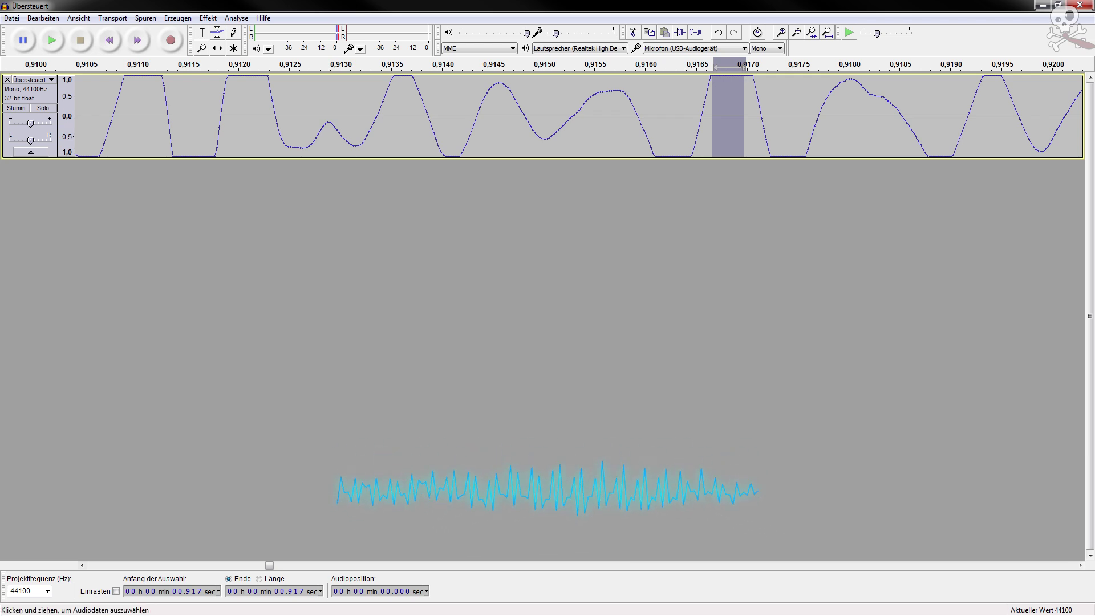
{"action": "left_click_drag", "start_coordinate": [230, 116], "coordinate": [269, 115]}
{"action": "left_click_drag", "start_coordinate": [268, 158], "coordinate": [268, 395]}
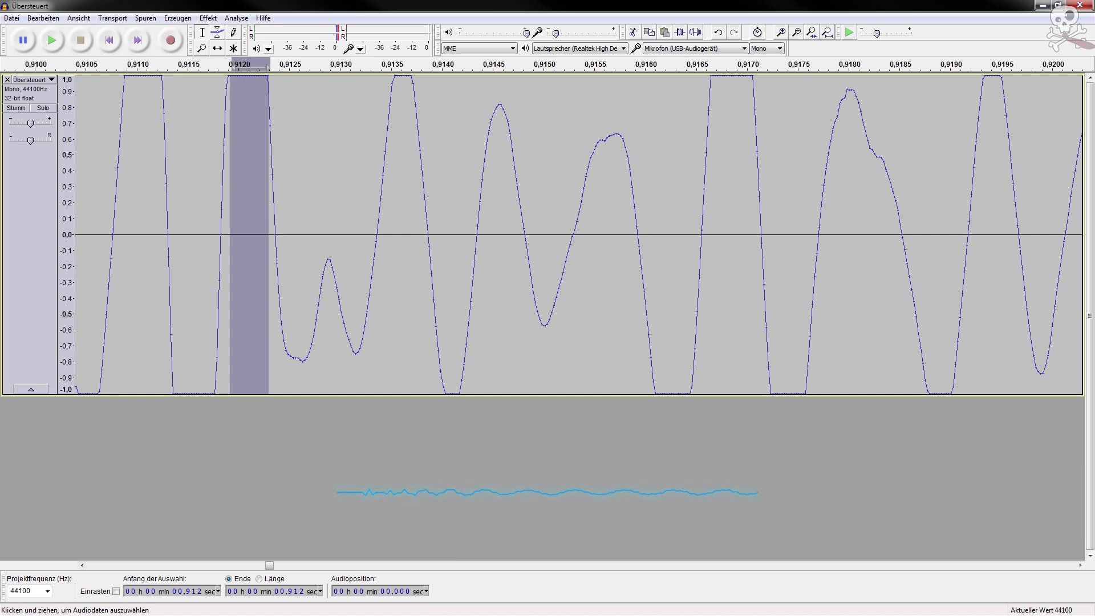
{"action": "left_click", "coordinate": [298, 171]}
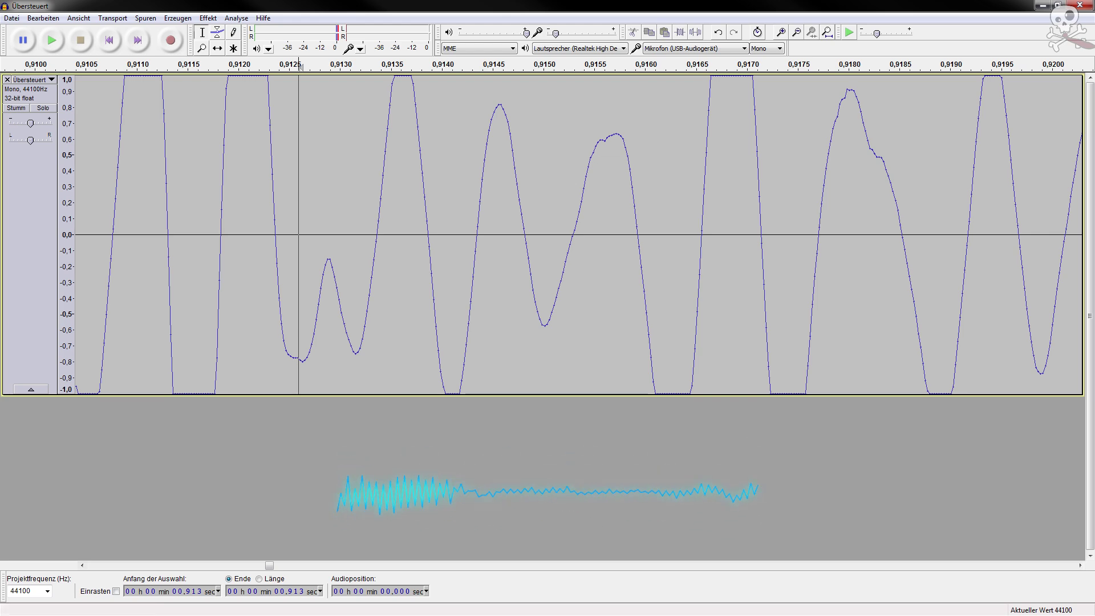
Zoom the Übersteuert track back out and place the playback cursor before the first loud passage, at 0.720 s
{"action": "left_click", "coordinate": [796, 32]}
{"action": "left_click", "coordinate": [797, 32]}
{"action": "left_click", "coordinate": [797, 32]}
{"action": "left_click", "coordinate": [796, 32]}
{"action": "left_click", "coordinate": [796, 32]}
{"action": "left_click", "coordinate": [797, 32]}
{"action": "left_click", "coordinate": [796, 32]}
{"action": "left_click", "coordinate": [796, 32]}
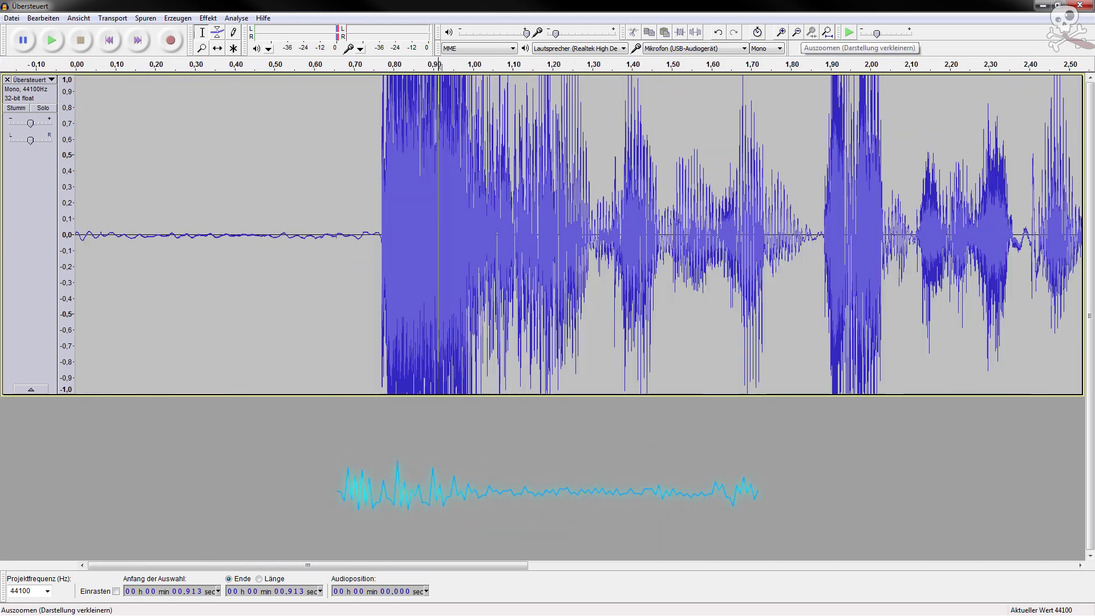
{"action": "left_click", "coordinate": [362, 65]}
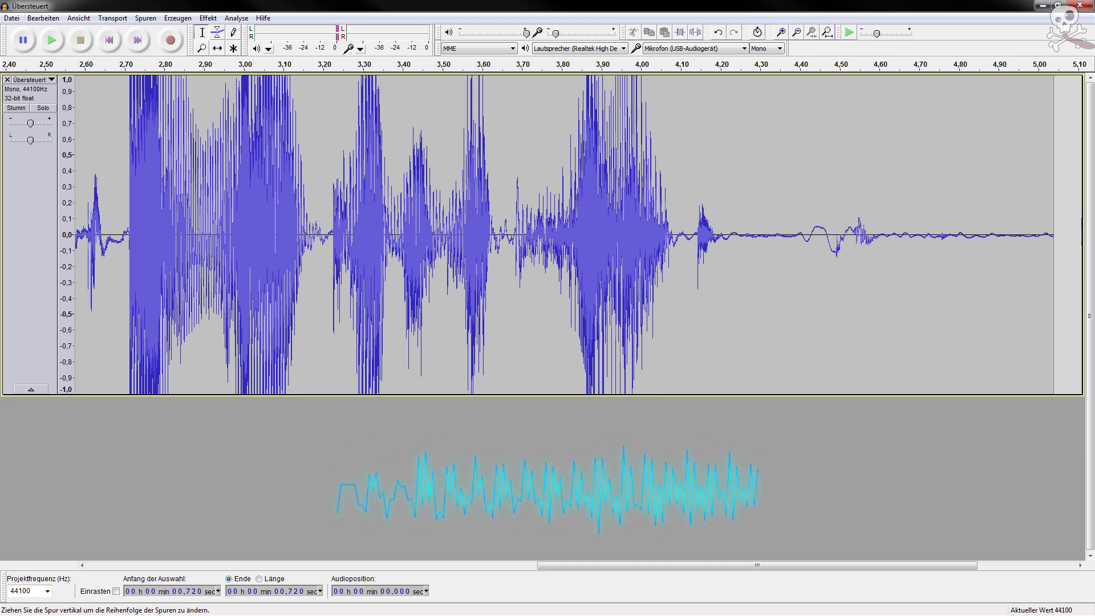
Replace the Übersteuert track with the ZuNah recording and enlarge the new track's height
{"action": "key", "text": "shift+c"}
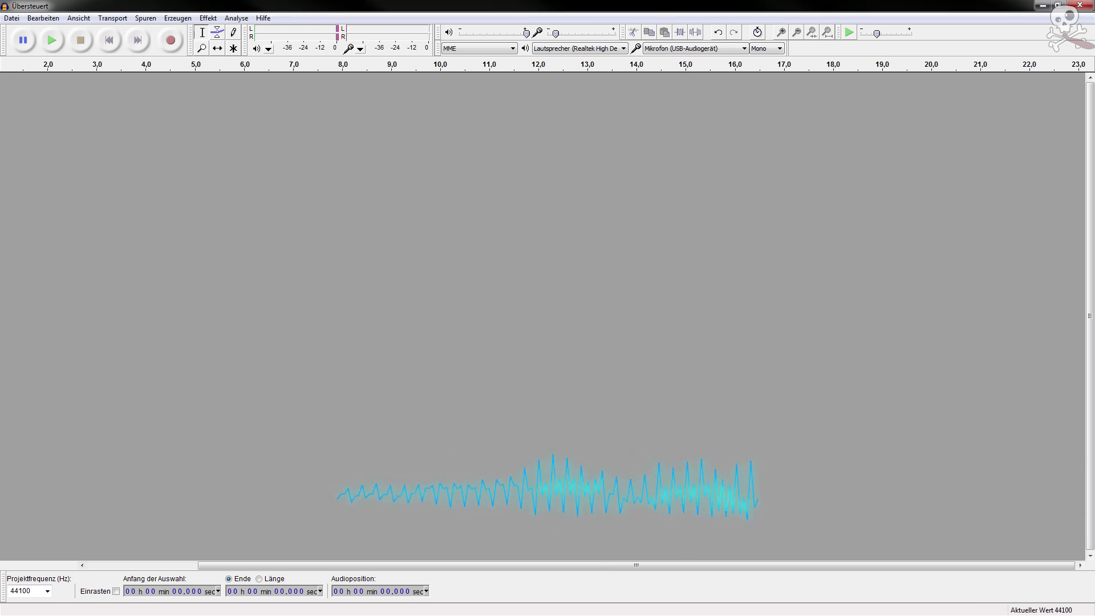
{"action": "double_click", "coordinate": [625, 361]}
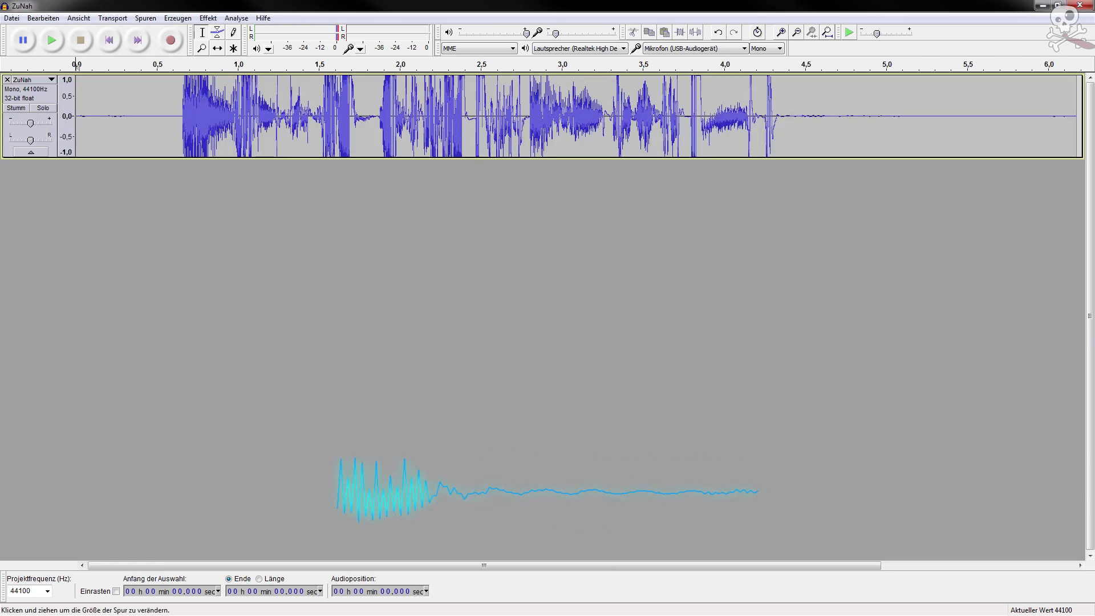
{"action": "left_click_drag", "start_coordinate": [171, 157], "coordinate": [170, 272]}
Listen to the ZuNah recording twice, starting just before the speech at 0.587 s and at 0.570 s
{"action": "left_click", "coordinate": [170, 173]}
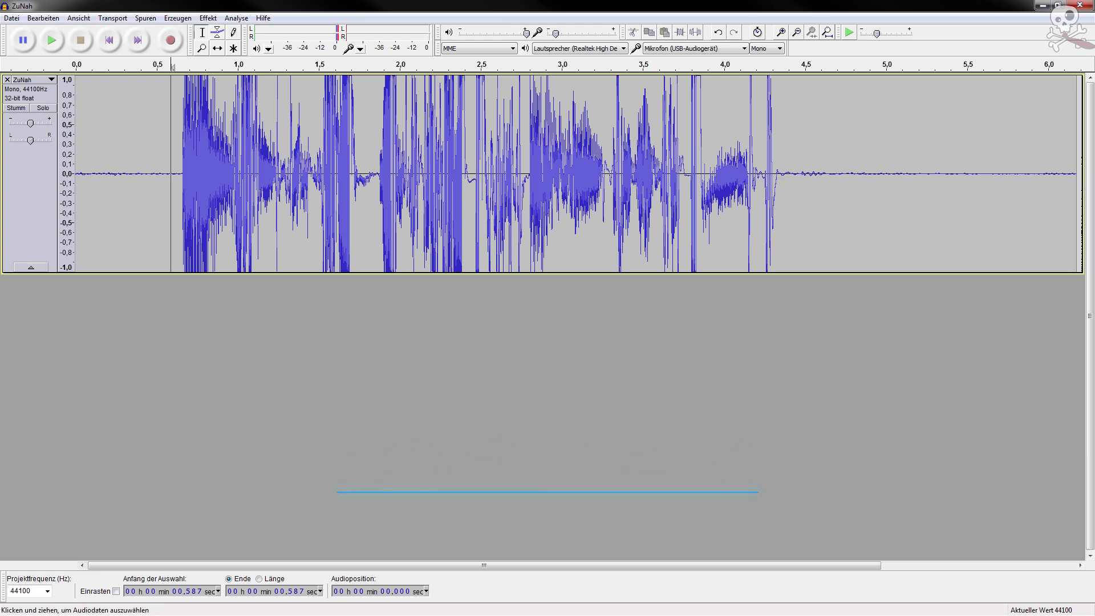
{"action": "key", "text": "space"}
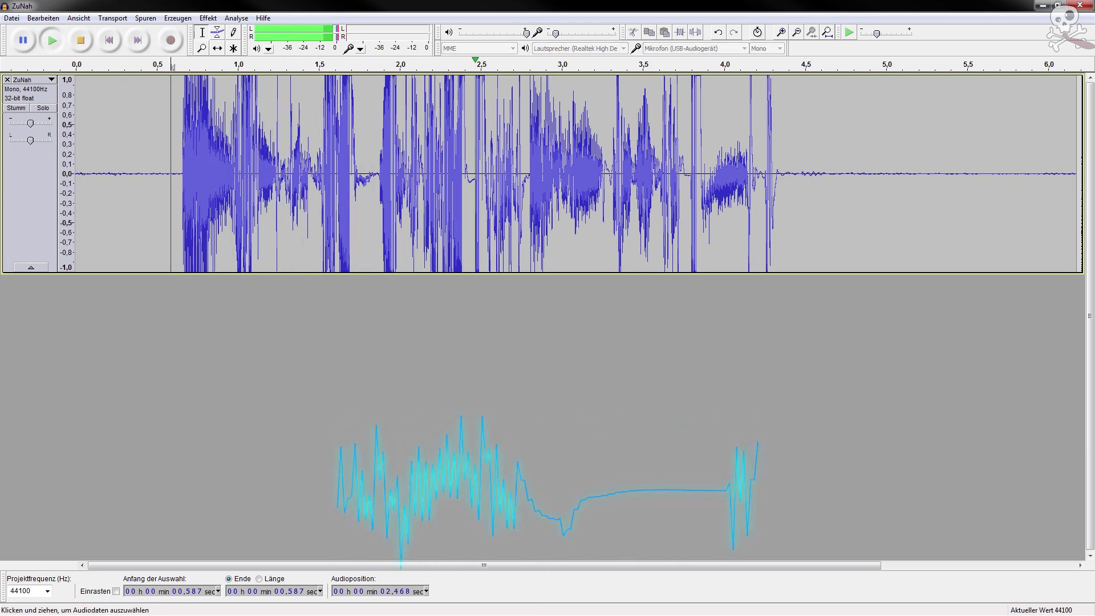
{"action": "key", "text": "space"}
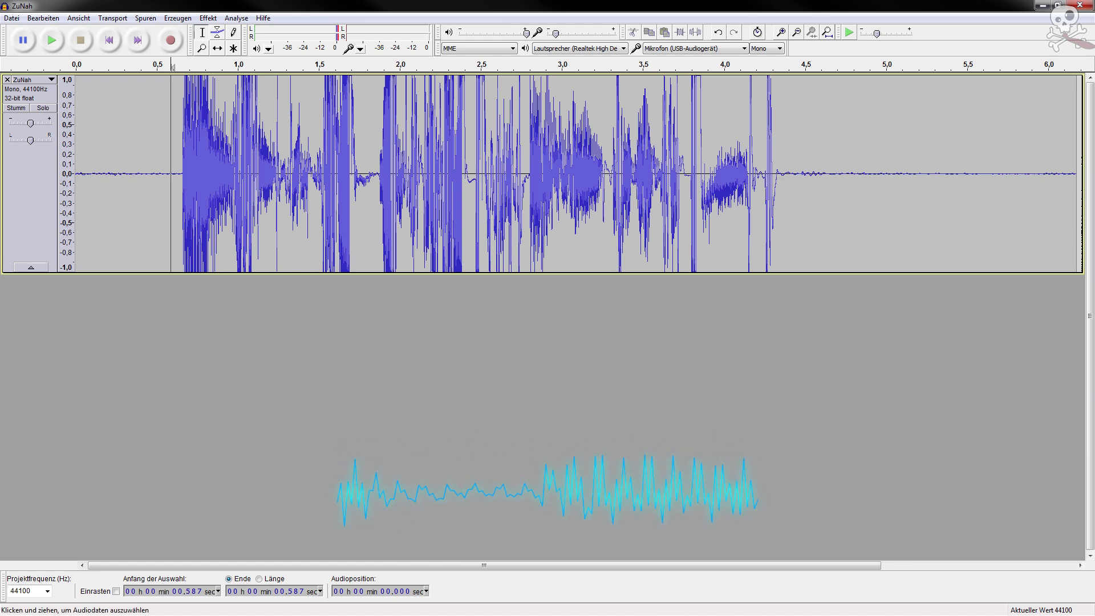
{"action": "left_click", "coordinate": [167, 174]}
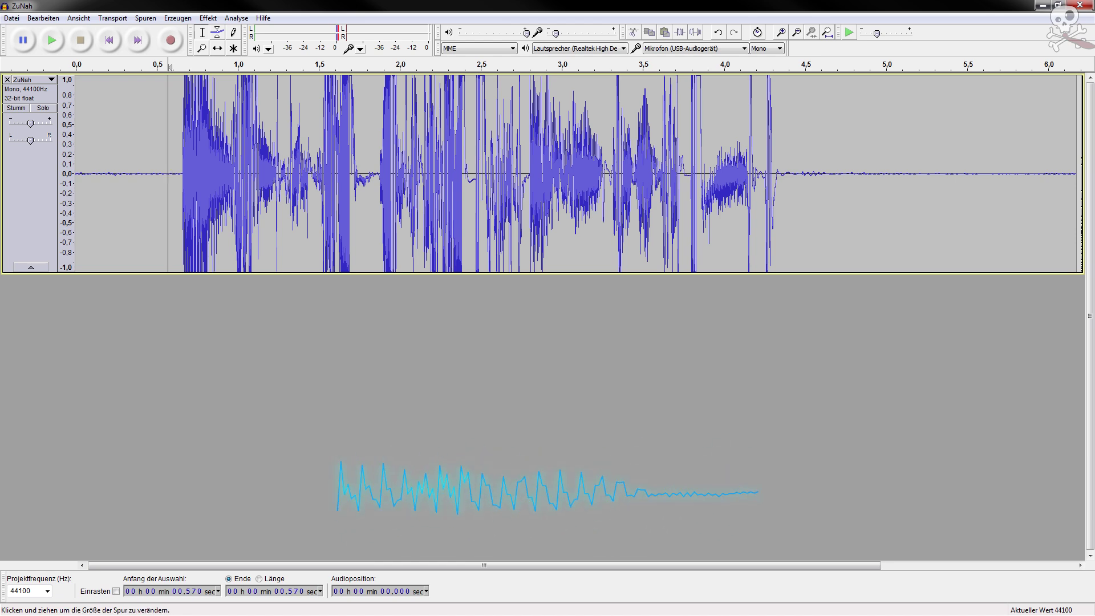
{"action": "key", "text": "space"}
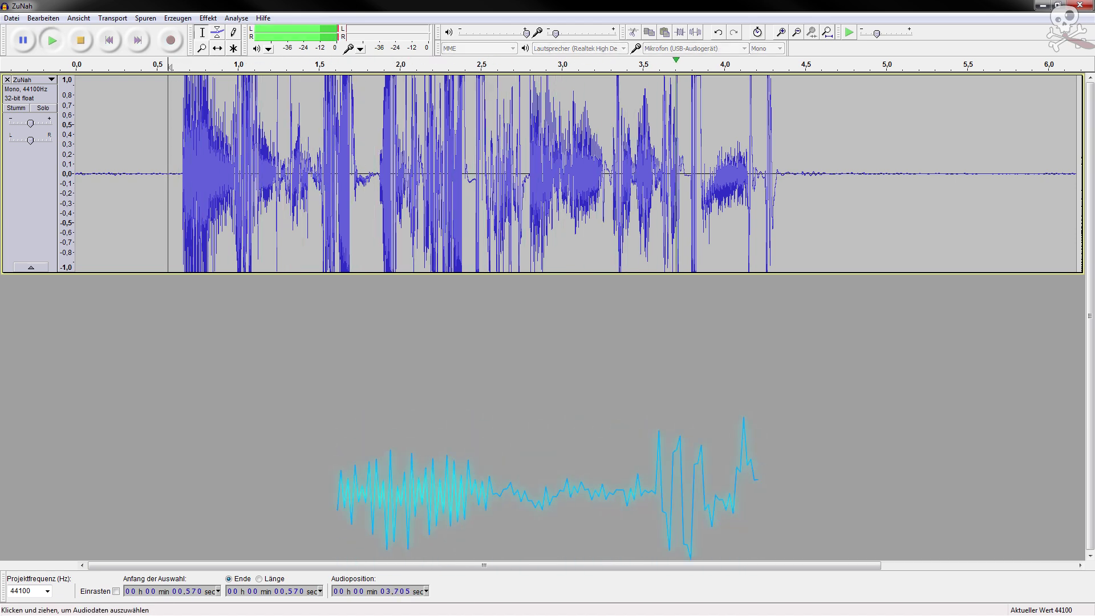
{"action": "key", "text": "space"}
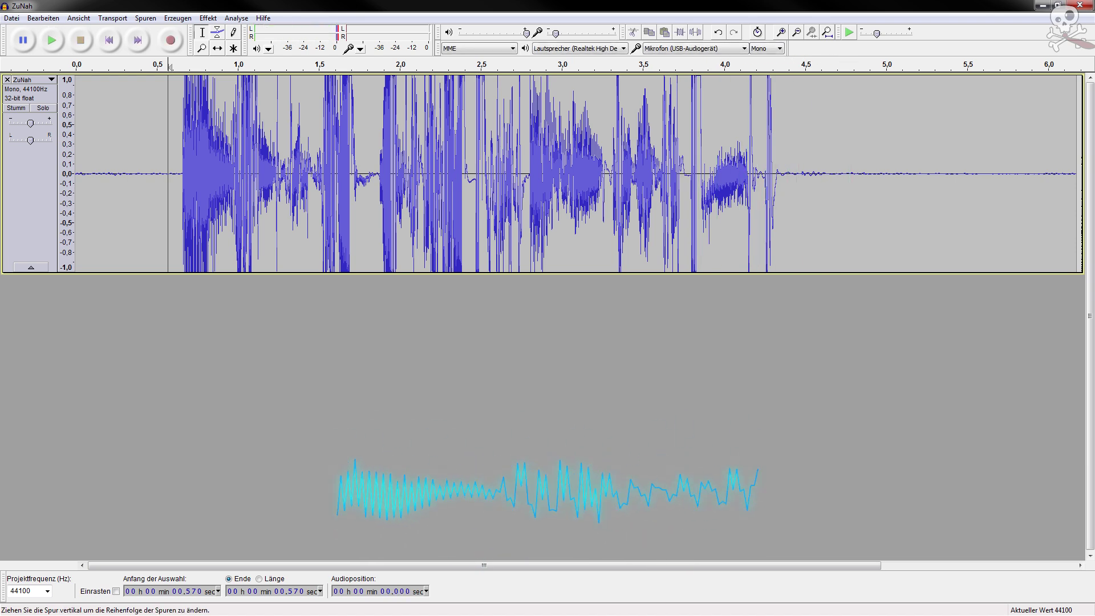
Replace the ZuNah track with the Richtig gepegelt recording and enlarge the new track's height
{"action": "left_click", "coordinate": [8, 80]}
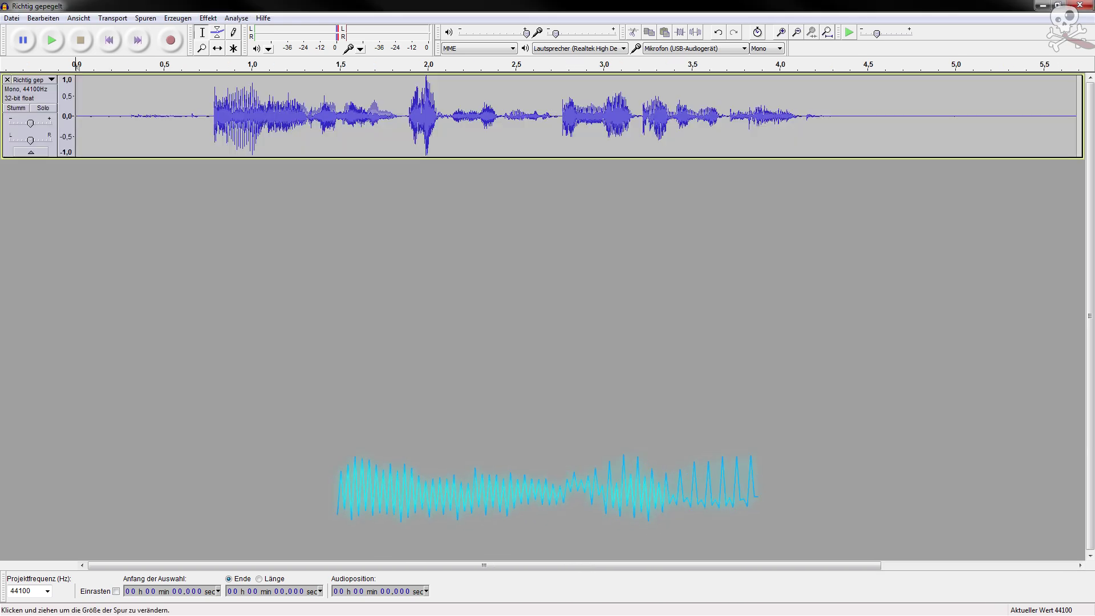
{"action": "left_click_drag", "start_coordinate": [677, 158], "coordinate": [676, 246]}
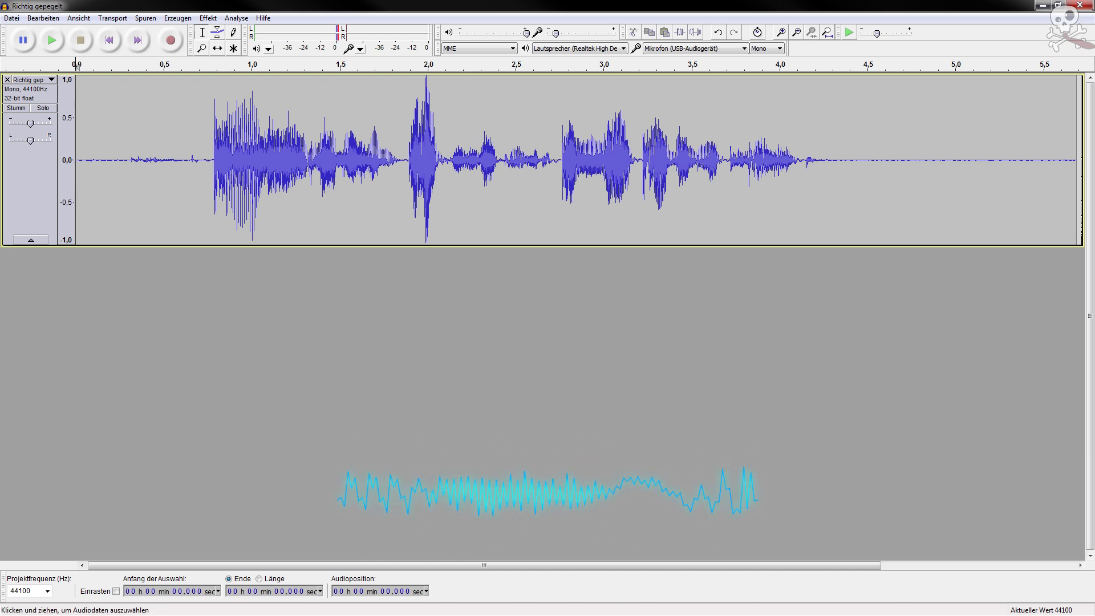
Play the Richtig gepegelt recording from 0.716 s, stop it, and place the cursor at 0.586 s
{"action": "left_click", "coordinate": [202, 160]}
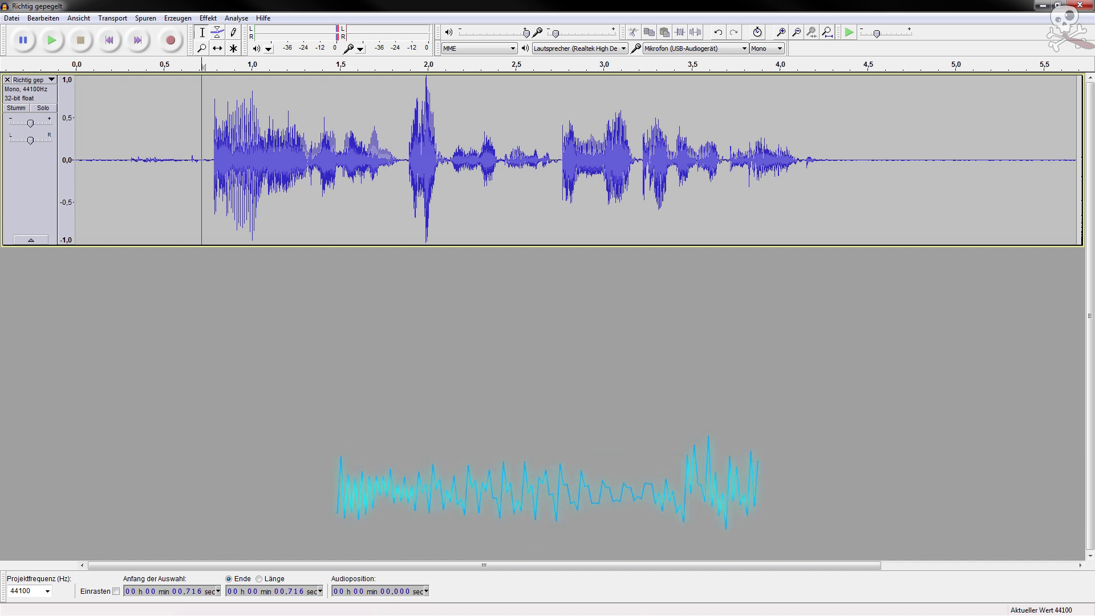
{"action": "key", "text": "space"}
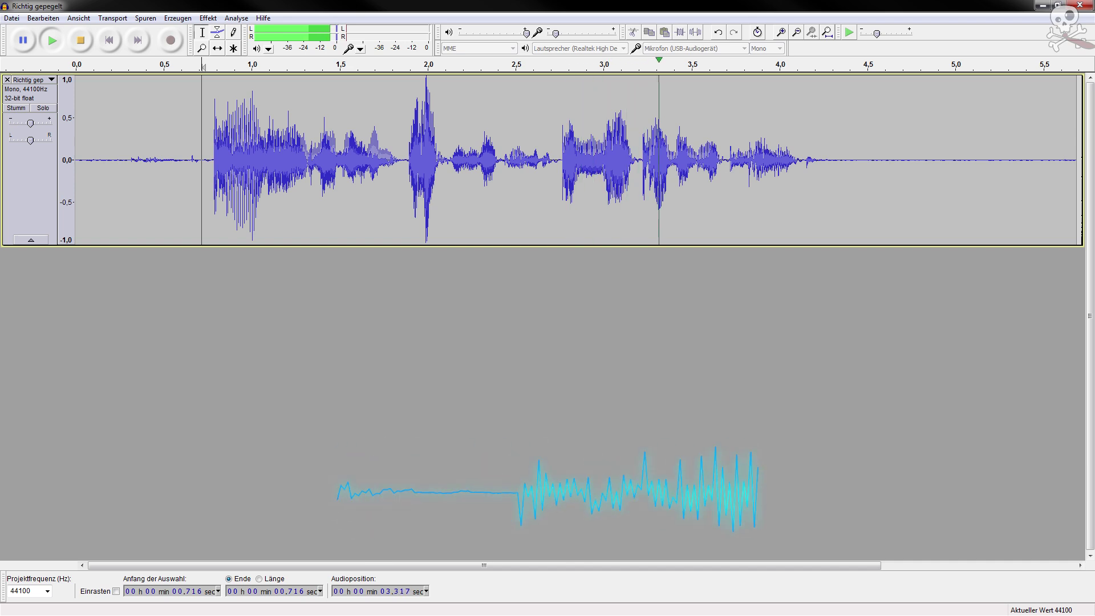
{"action": "key", "text": "space"}
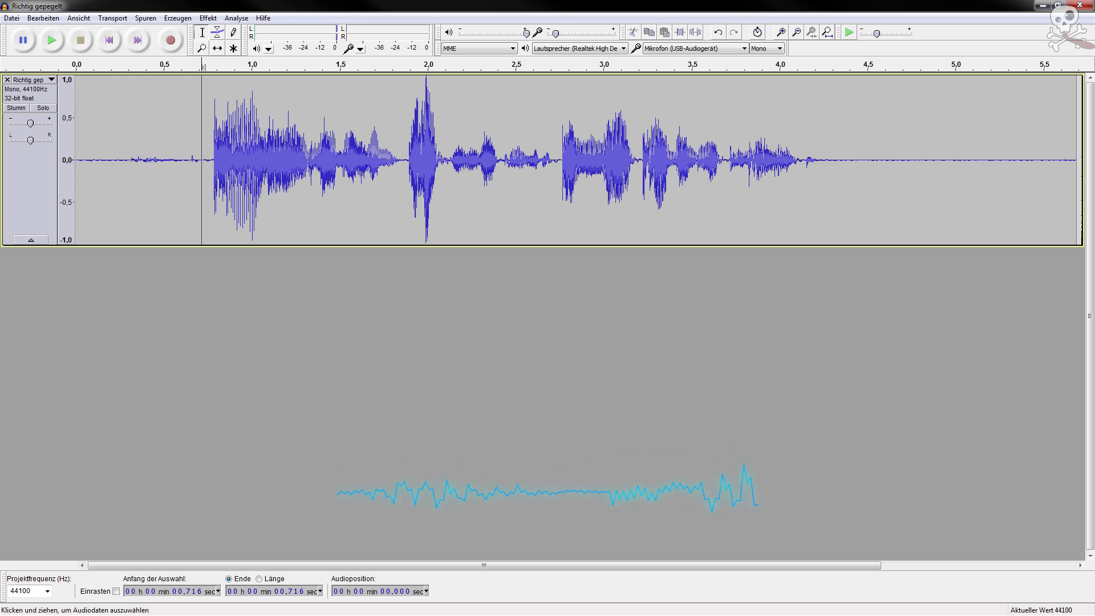
{"action": "left_click", "coordinate": [178, 160]}
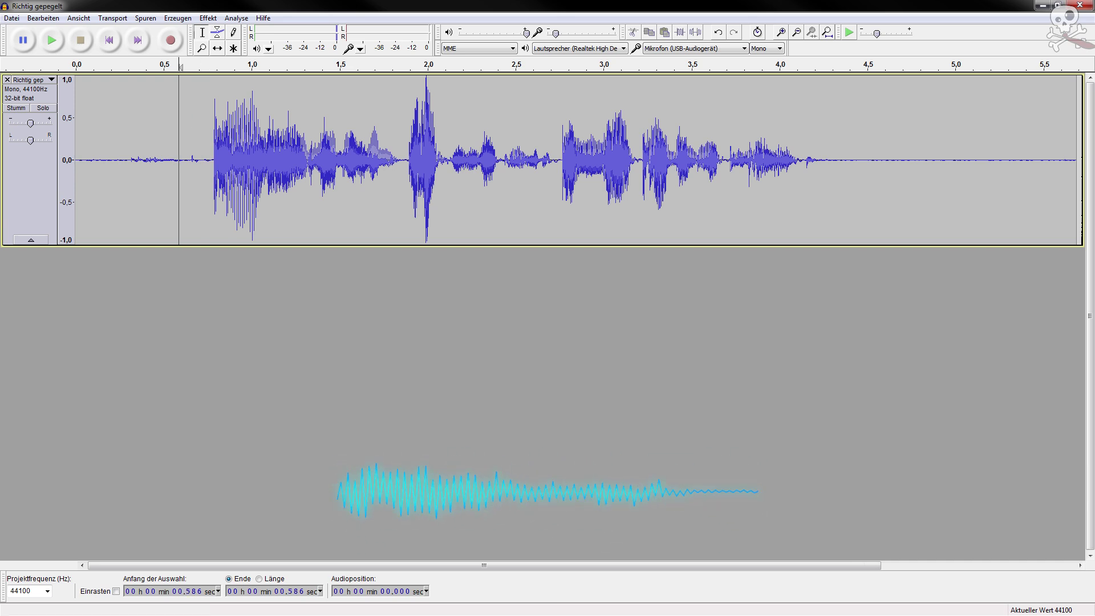
Replace the Richtig gepegelt track with the RodeFern recording and play it from 0.873 s
{"action": "key", "text": "alt+Tab"}
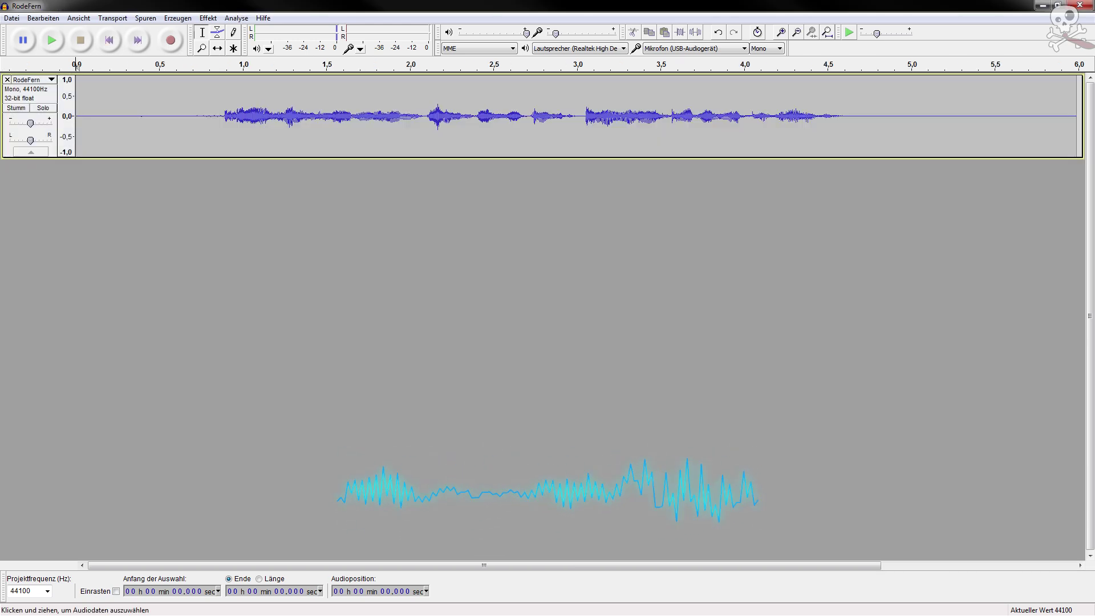
{"action": "left_click", "coordinate": [222, 116]}
{"action": "key", "text": "space"}
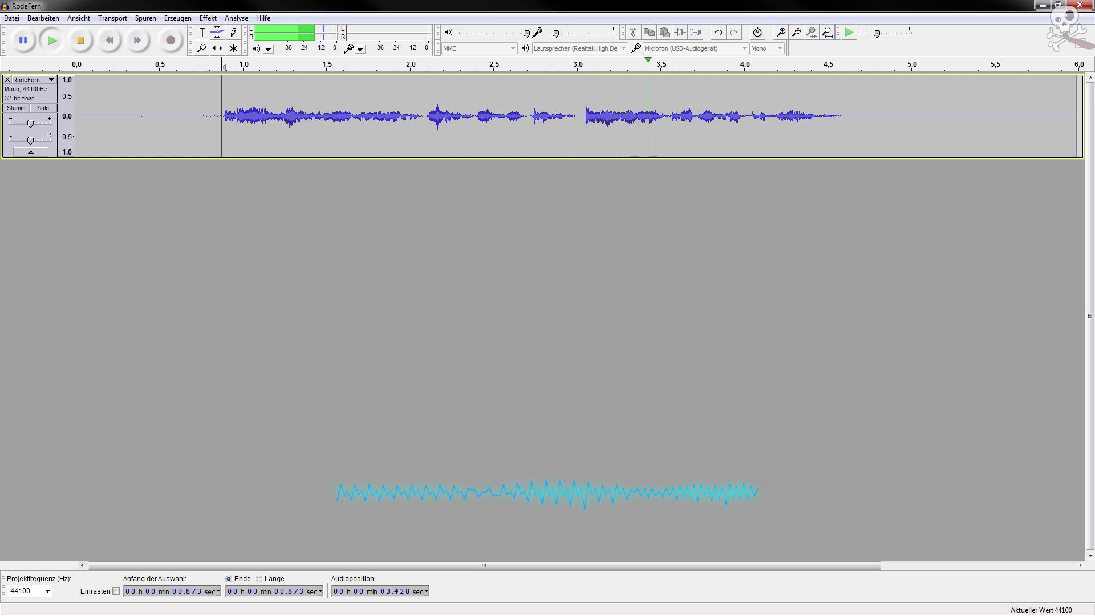
{"action": "key", "text": "space"}
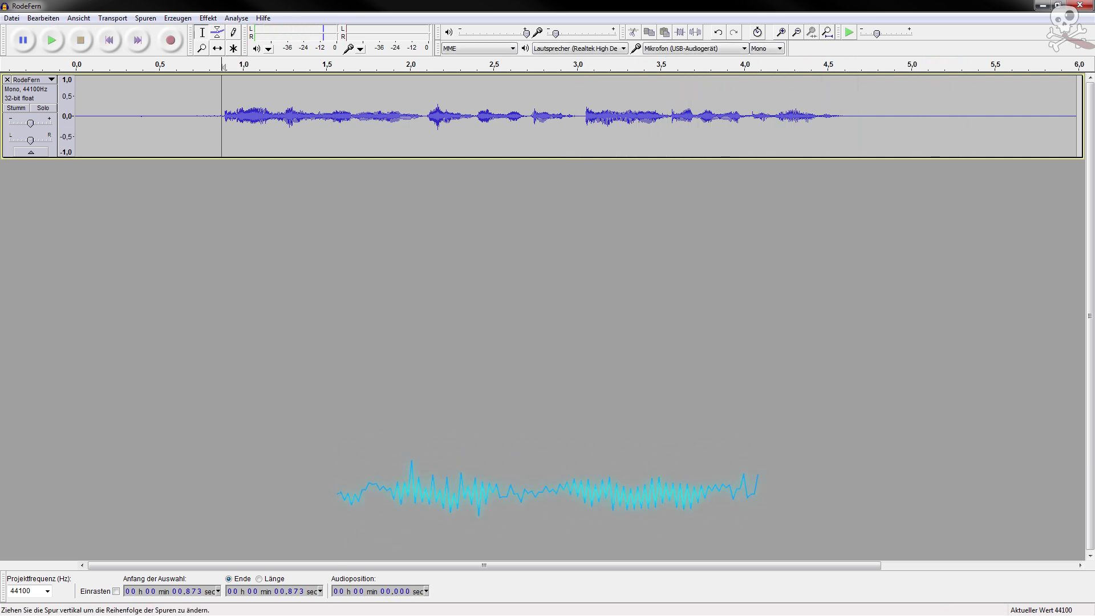
Replace the RodeFern track with the RodeNah recording and enlarge the new track's height
{"action": "key", "text": "ctrl+a"}
{"action": "left_click", "coordinate": [7, 79]}
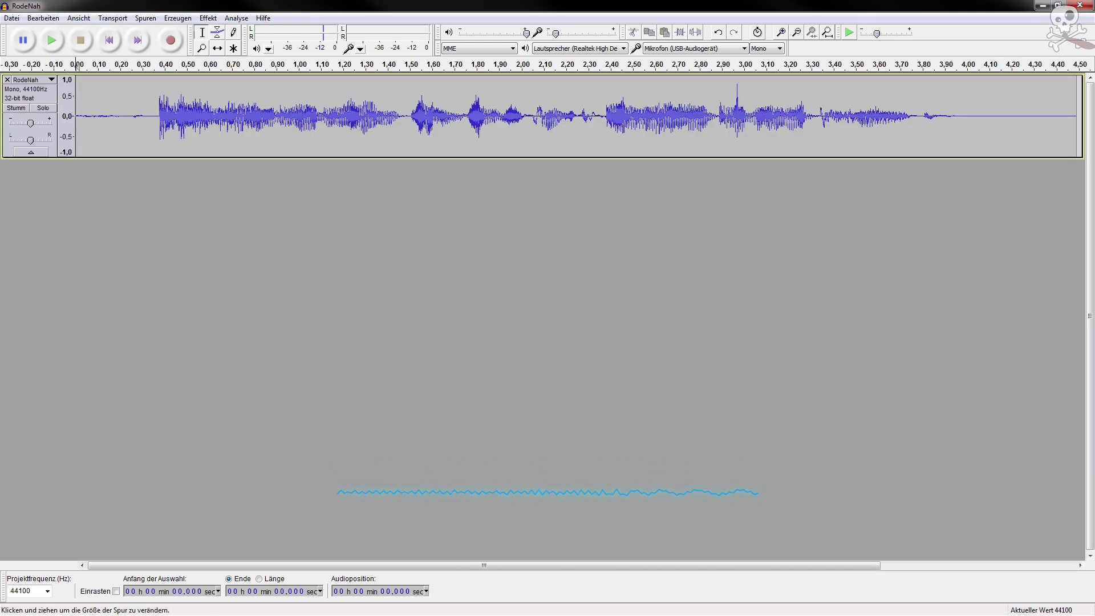
{"action": "left_click_drag", "start_coordinate": [628, 160], "coordinate": [628, 296]}
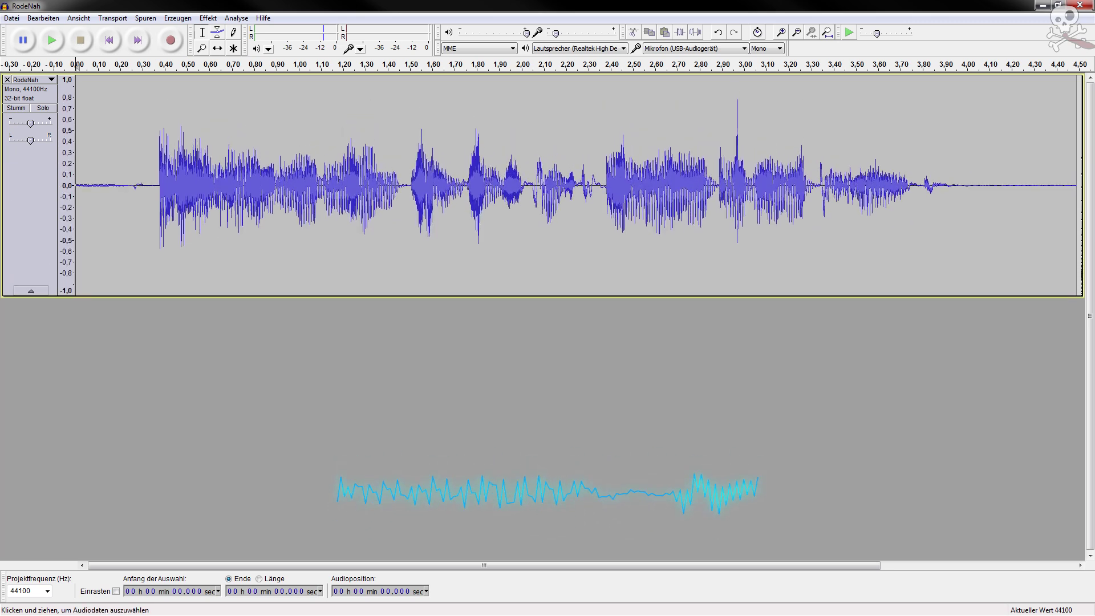
Place the cursor at 0.330 s in the RodeNah recording and play it twice from there
{"action": "left_click", "coordinate": [157, 185]}
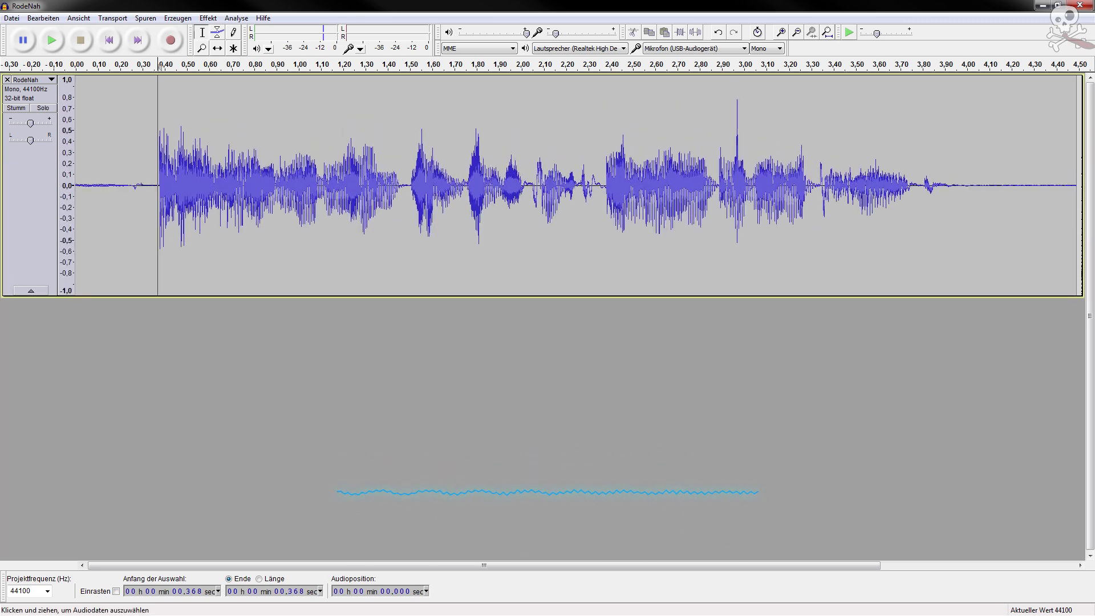
{"action": "left_click", "coordinate": [142, 186]}
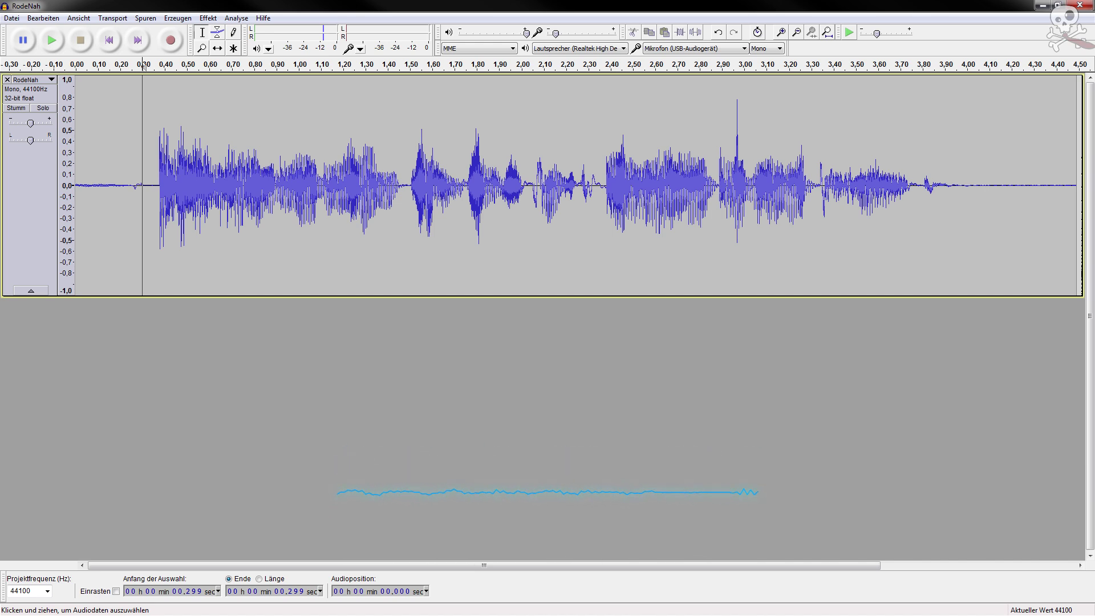
{"action": "left_click", "coordinate": [149, 185]}
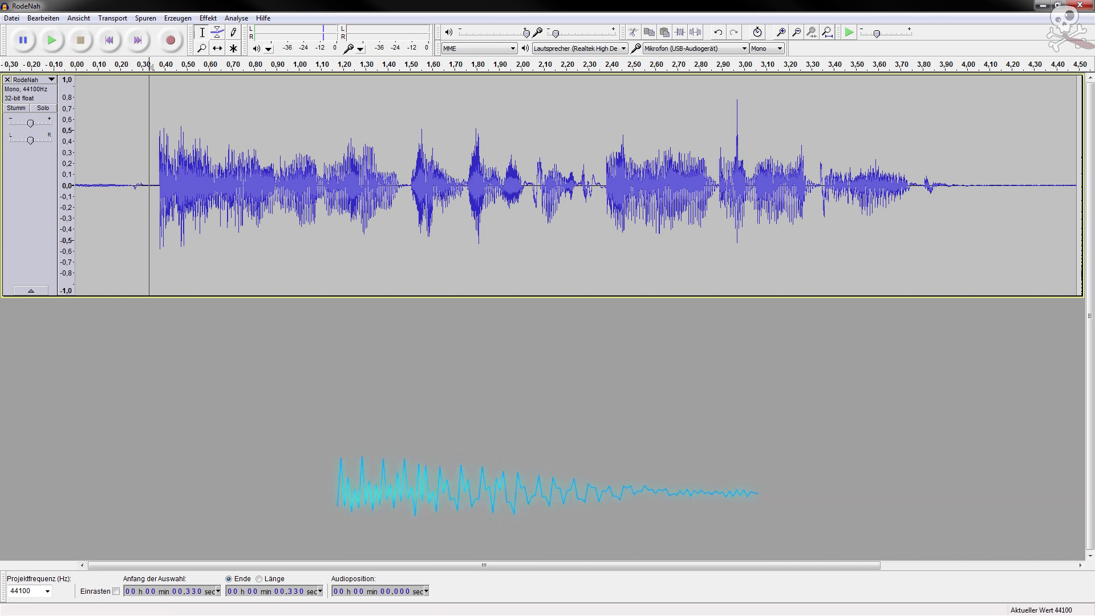
{"action": "key", "text": "space"}
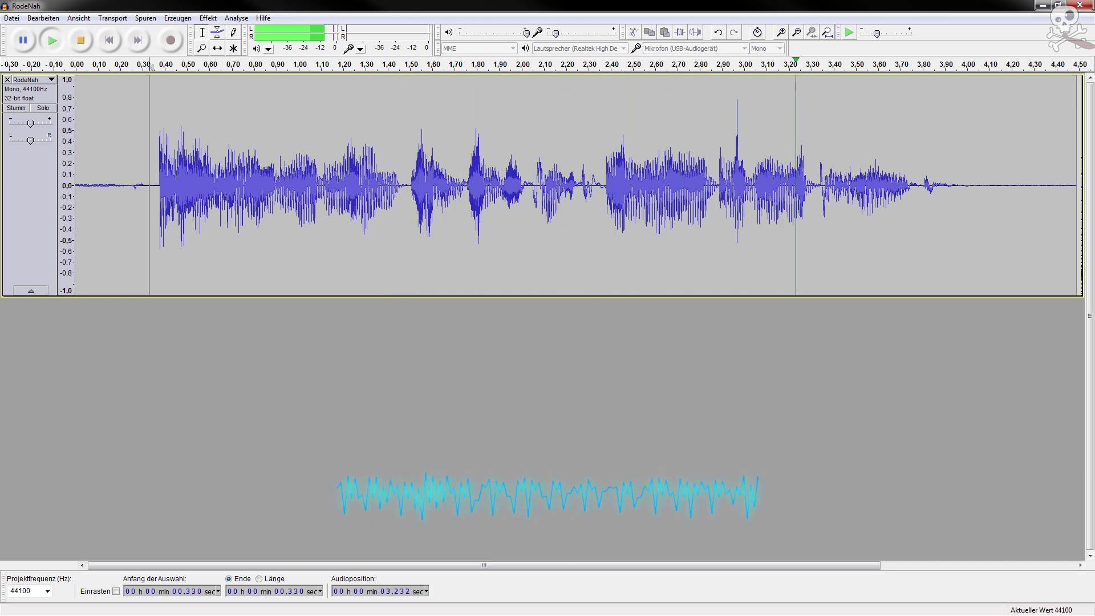
{"action": "key", "text": "space"}
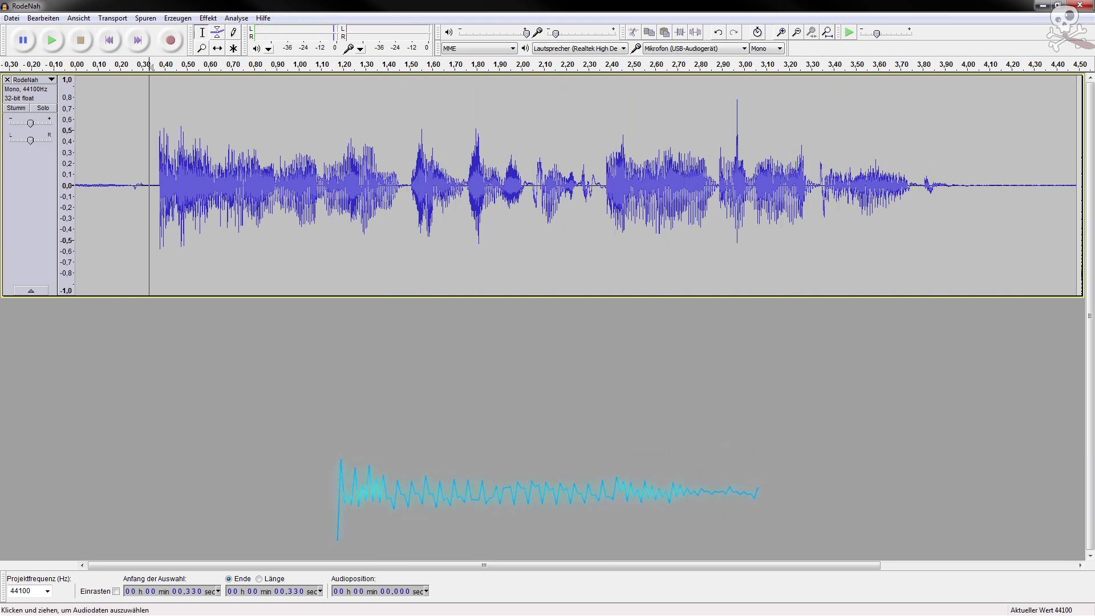
{"action": "key", "text": "space"}
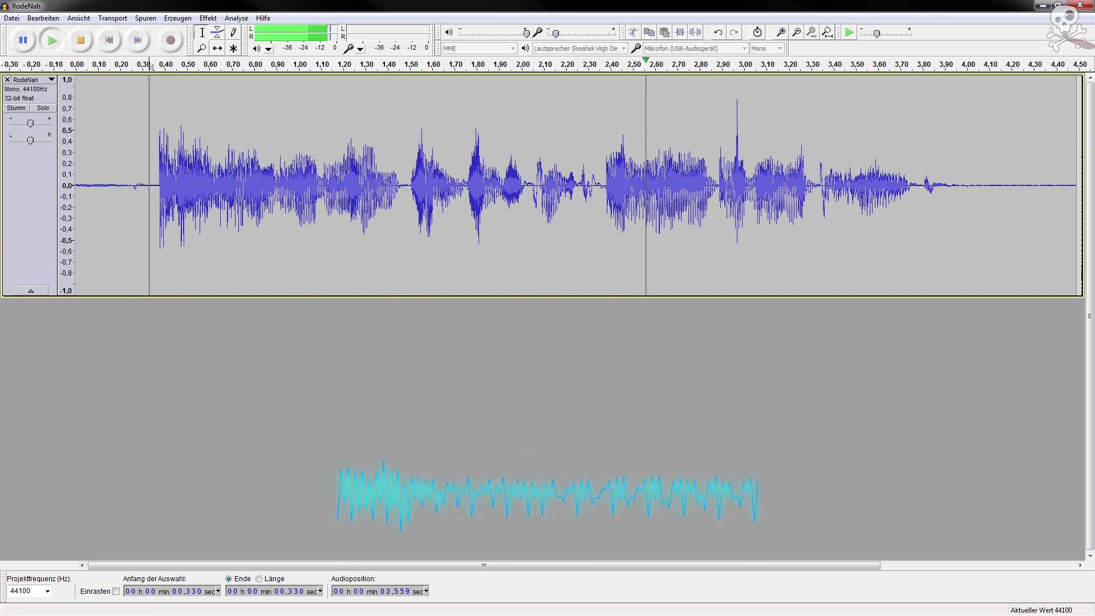
{"action": "key", "text": "space"}
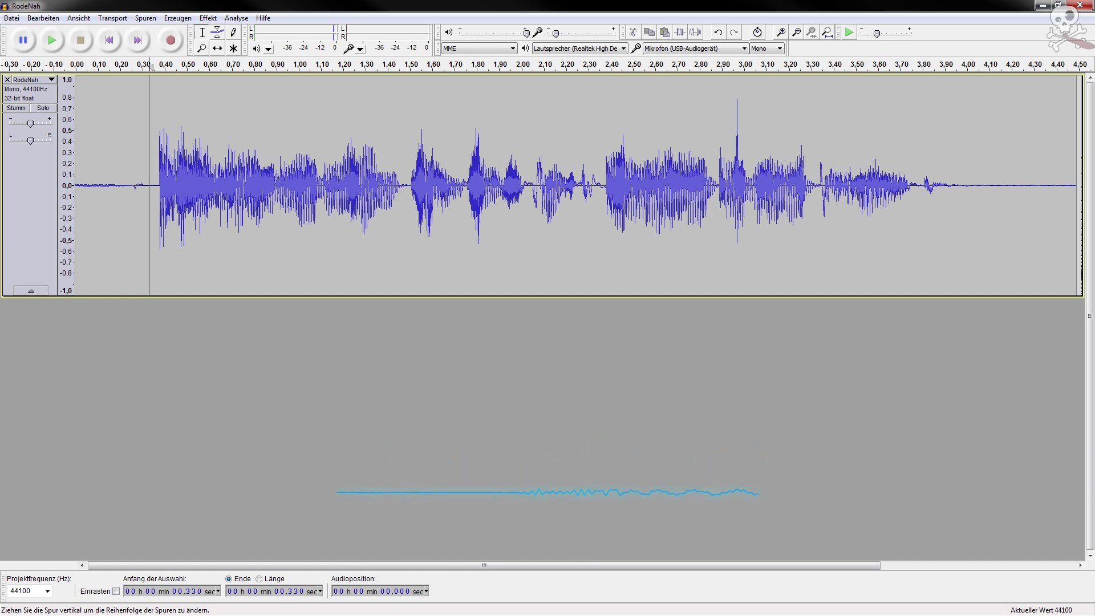
Replace the RodeNah track with the Richtig gepegelt recording, enlarge the new track's height, and place the cursor at 0.703 s
{"action": "key", "text": "shift+c"}
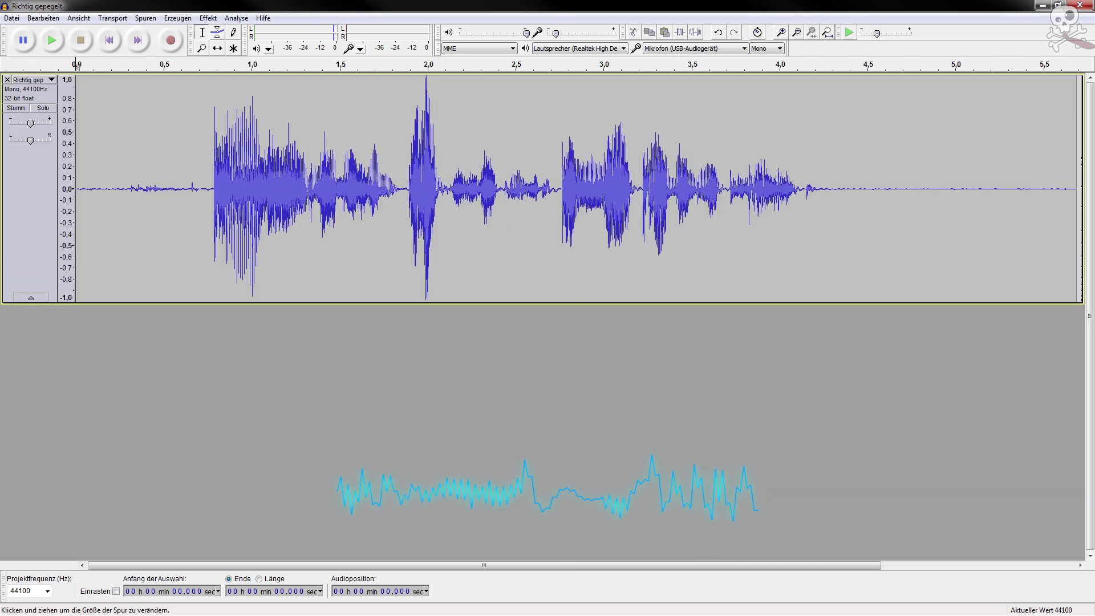
{"action": "left_click_drag", "start_coordinate": [613, 158], "coordinate": [613, 263]}
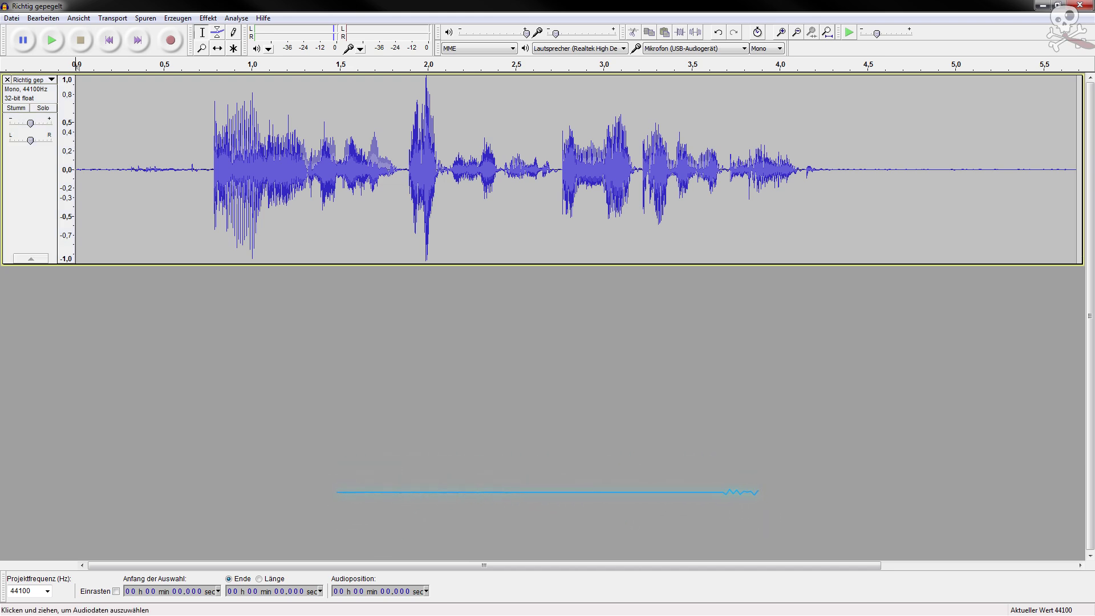
{"action": "left_click", "coordinate": [199, 169]}
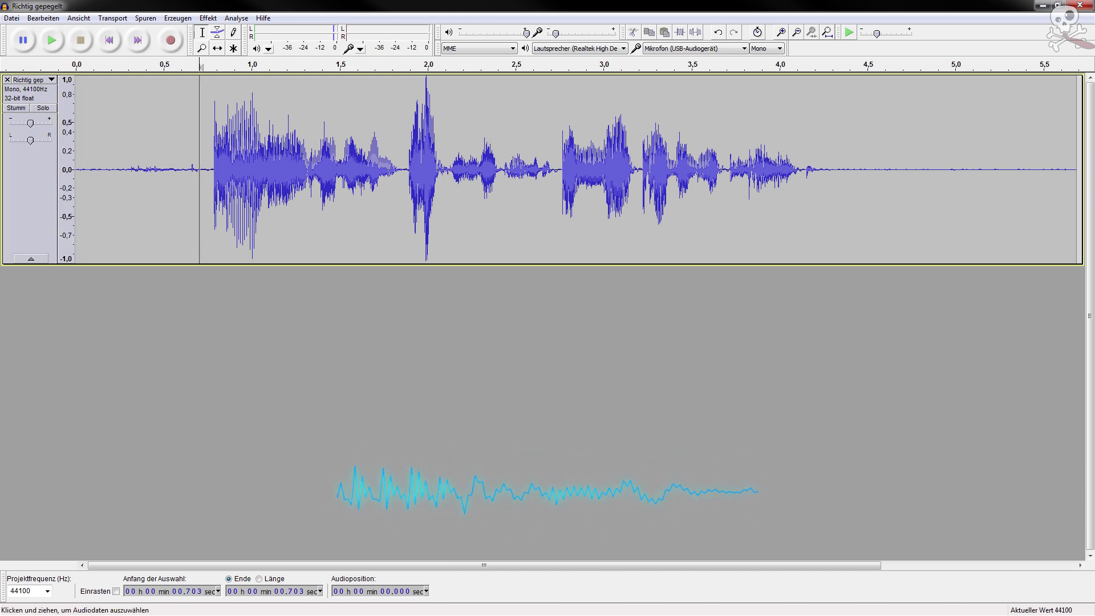
Apply the compressor to the whole Richtig gepegelt recording with a -10 dB threshold, 5:1 ratio and gain make-up to 0 dB
{"action": "key", "text": "ctrl+a"}
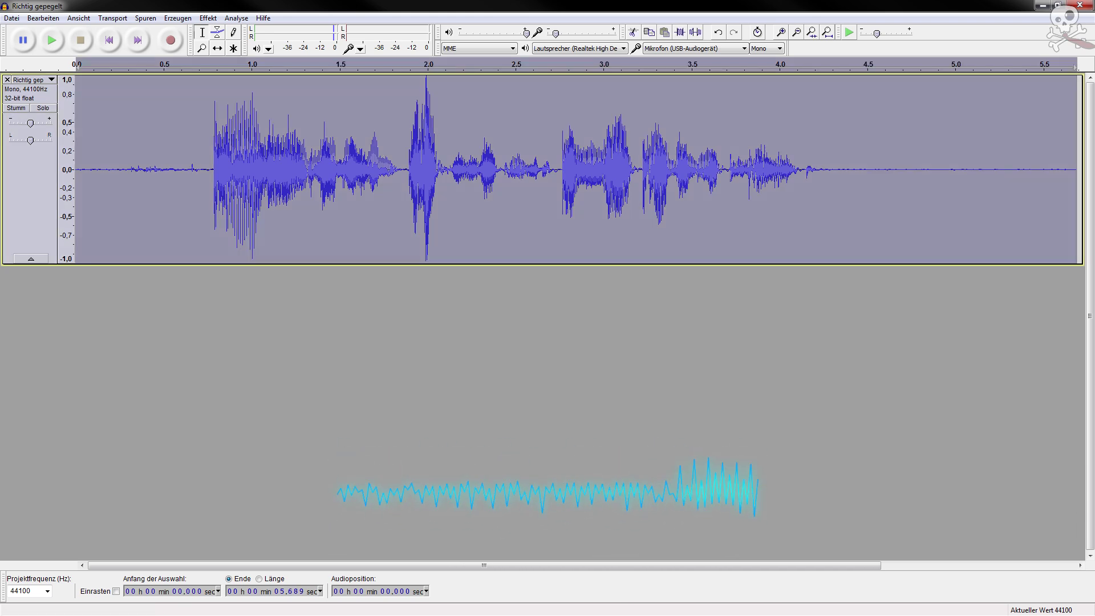
{"action": "left_click", "coordinate": [177, 18]}
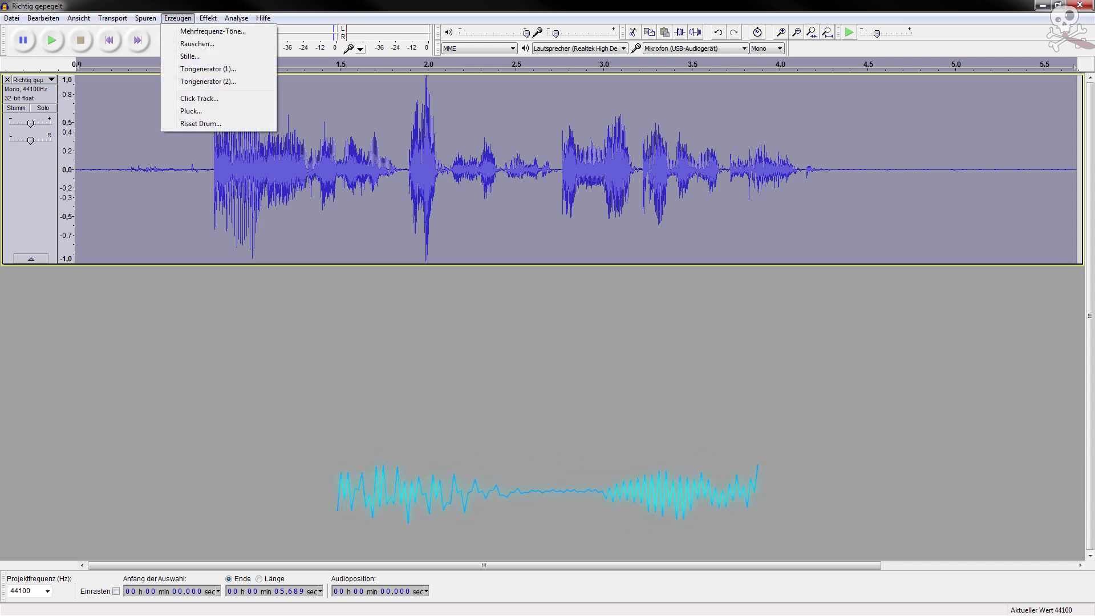
{"action": "mouse_move", "coordinate": [207, 18]}
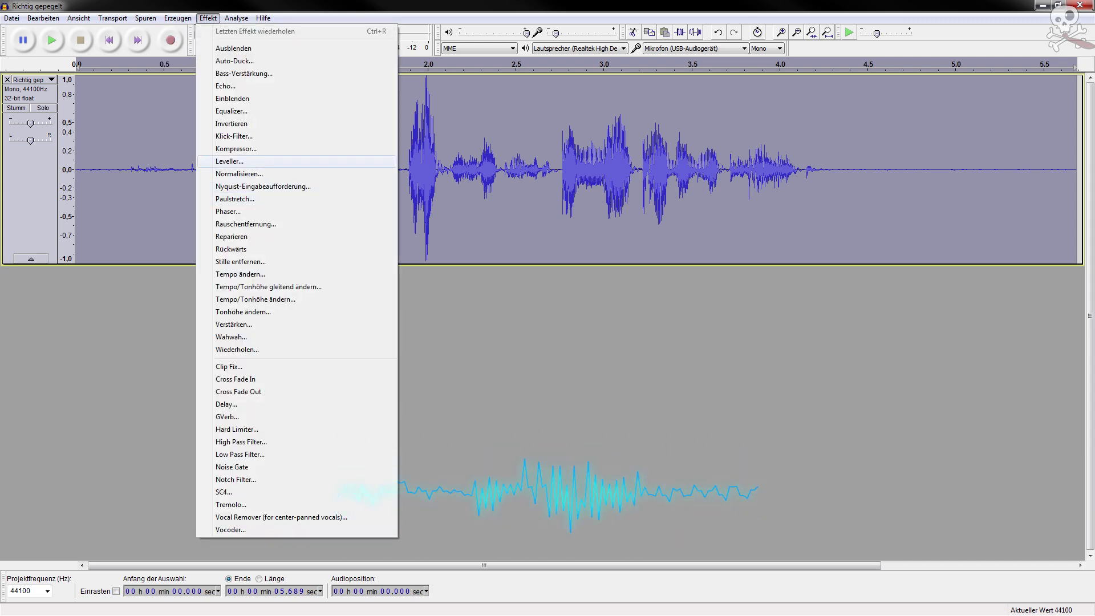
{"action": "left_click", "coordinate": [229, 161]}
{"action": "key", "text": "Return"}
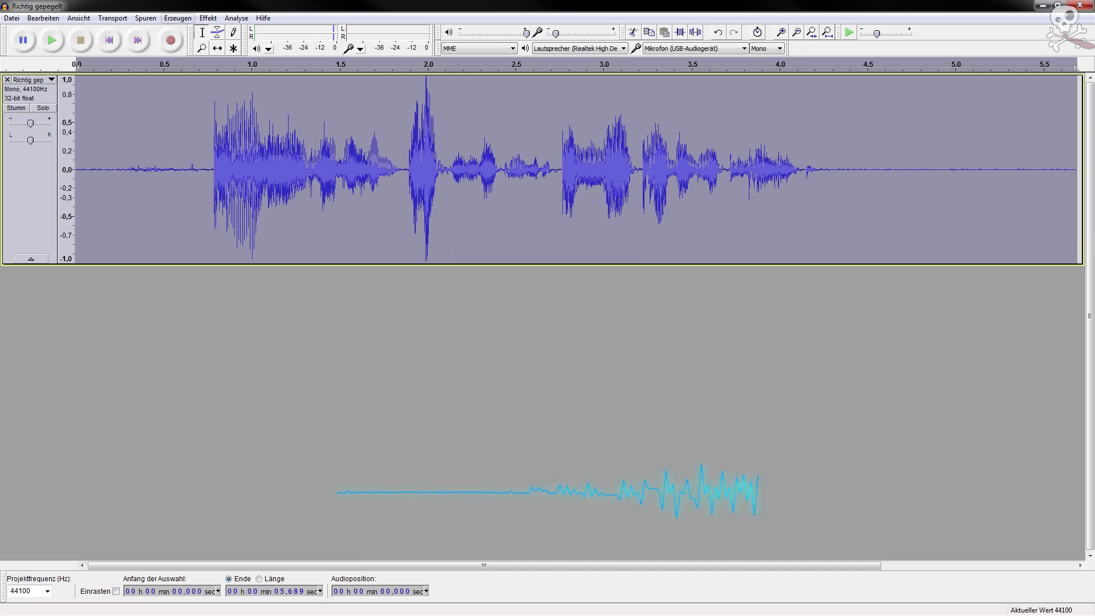
{"action": "left_click", "coordinate": [208, 17]}
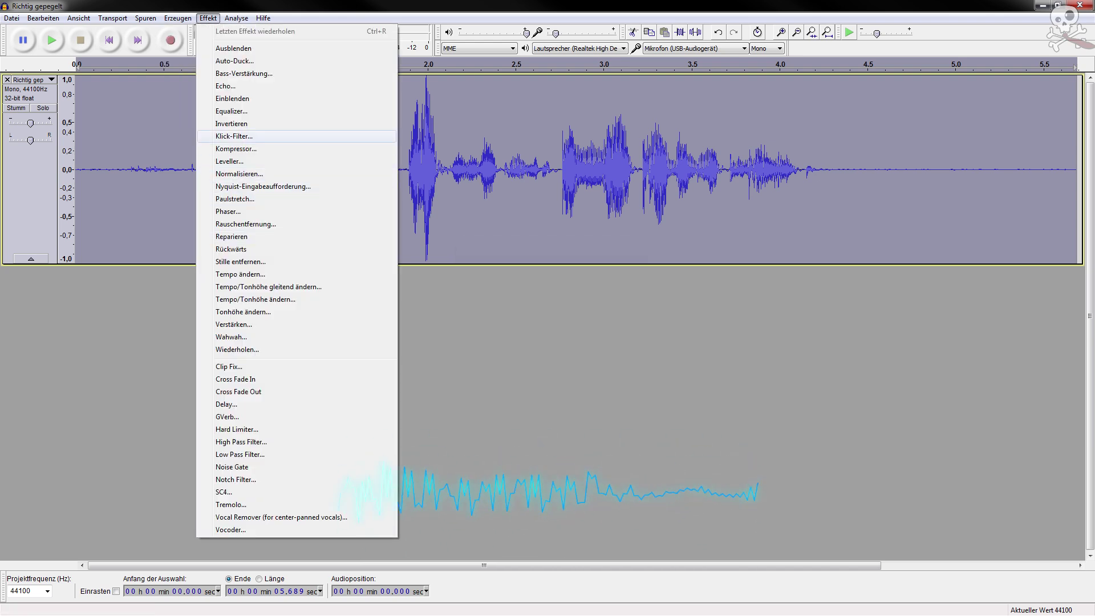
{"action": "left_click", "coordinate": [235, 149]}
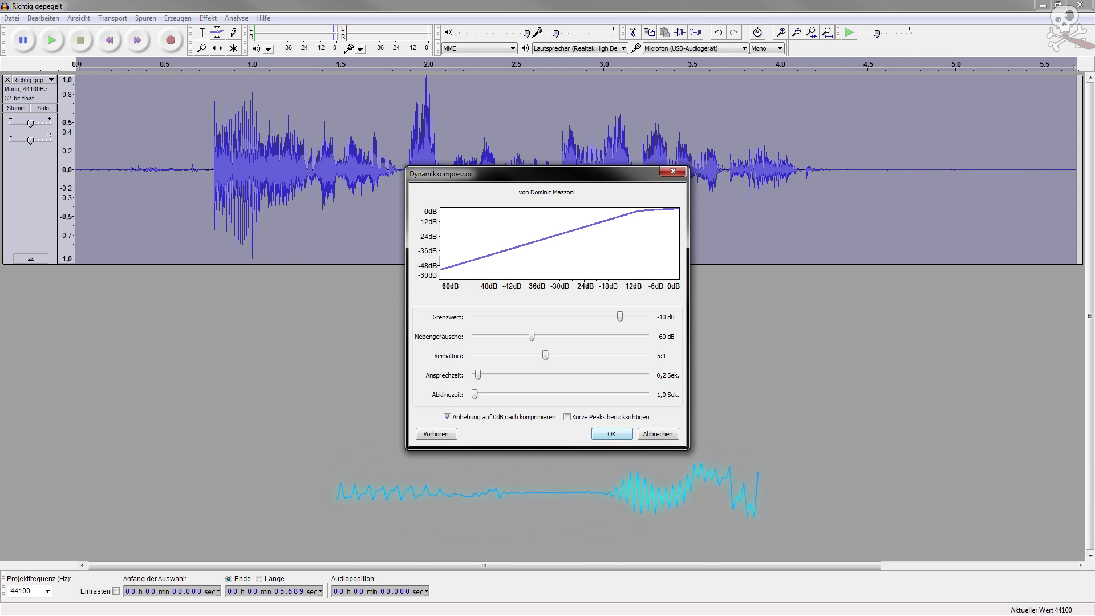
{"action": "key", "text": "Return"}
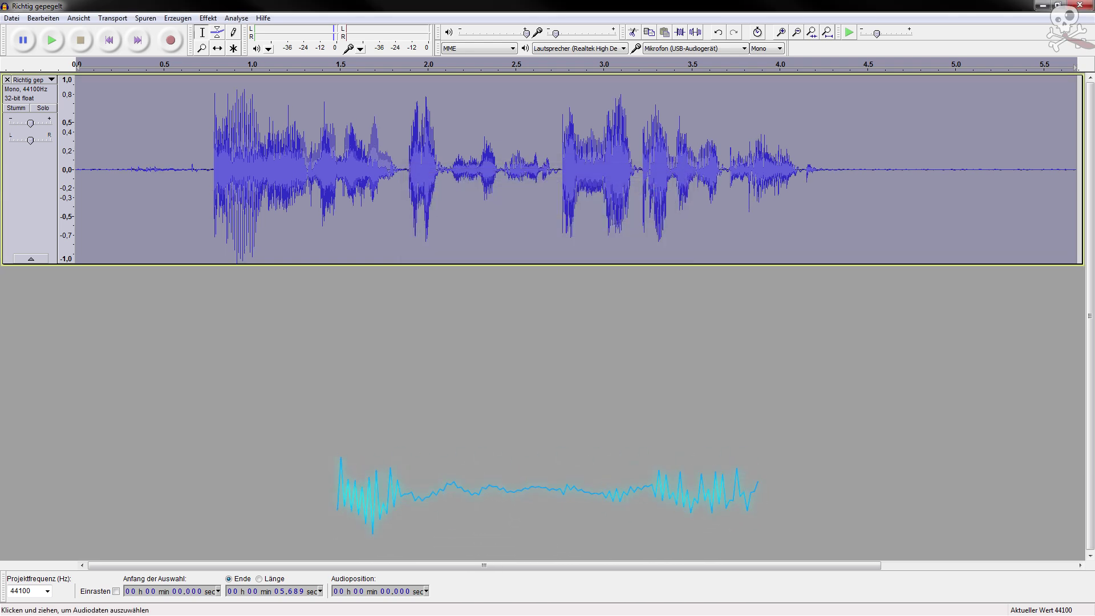
Select the quiet tail of the compressed recording from 4.319 to 5.653 s and play it
{"action": "left_click_drag", "start_coordinate": [837, 171], "coordinate": [1071, 171]}
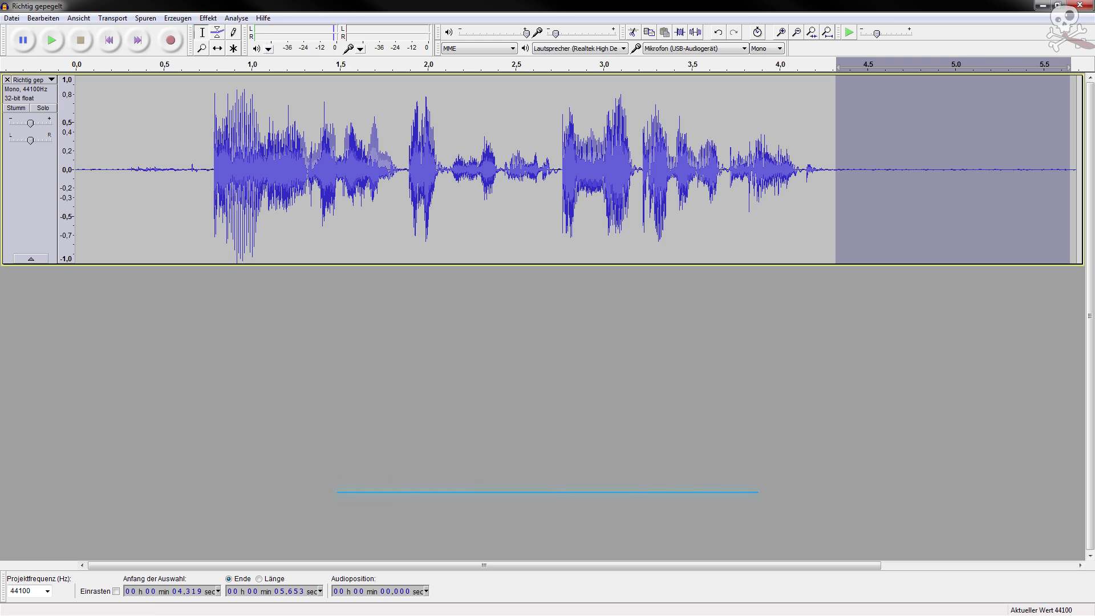
{"action": "key", "text": "space"}
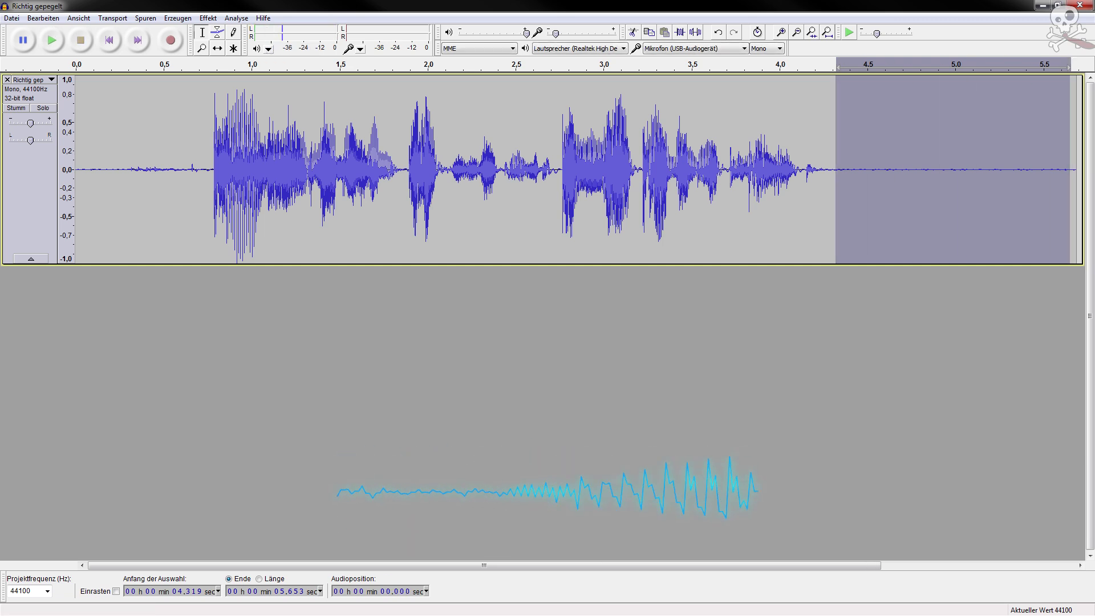
{"action": "key", "text": "space"}
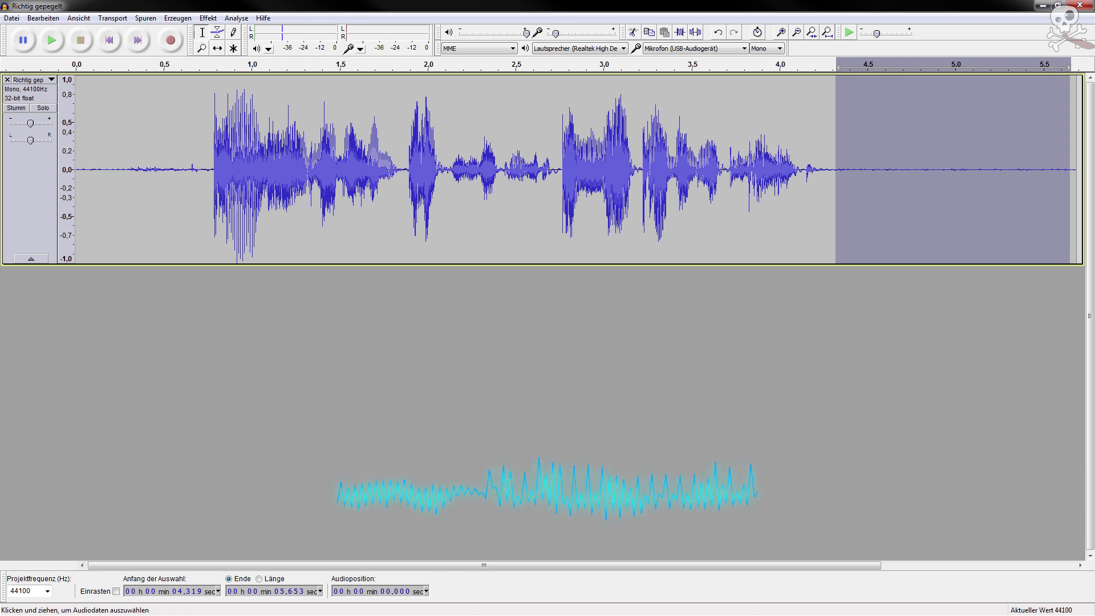
Undo the compression, play the uncompressed quiet tail from 4.312 to 5.725 s, and place the cursor at 4.263 s
{"action": "key", "text": "ctrl+z"}
{"action": "left_click_drag", "start_coordinate": [834, 171], "coordinate": [1081, 172]}
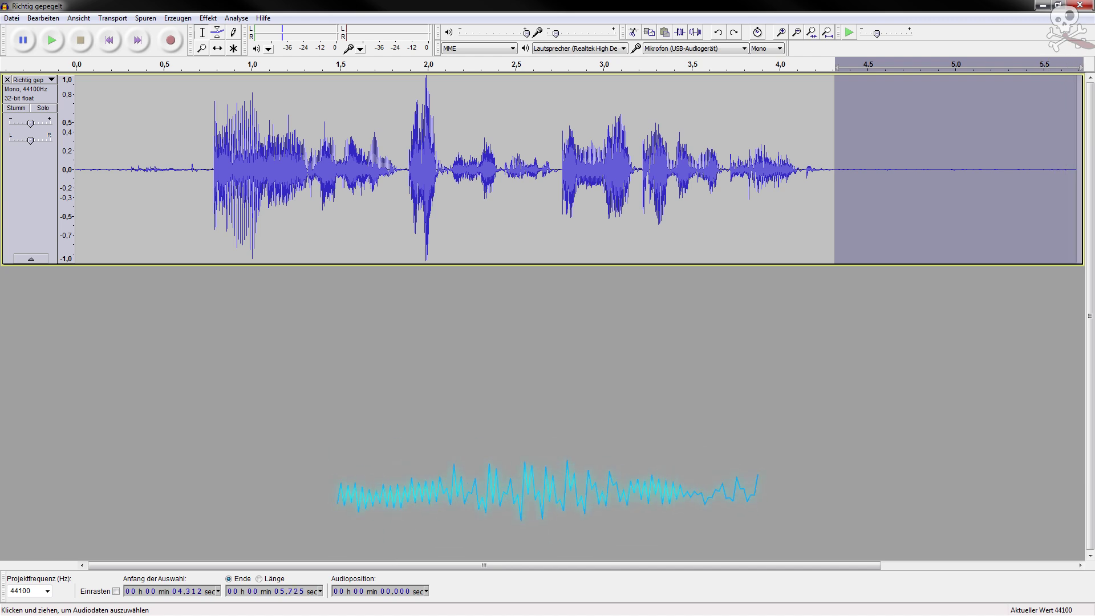
{"action": "key", "text": "space"}
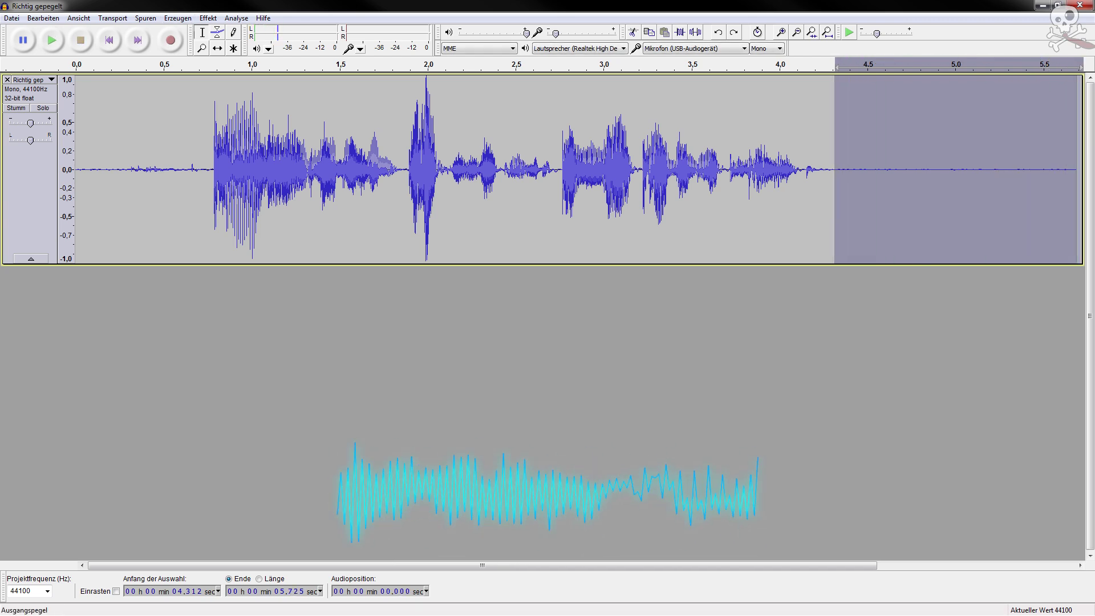
{"action": "key", "text": "space"}
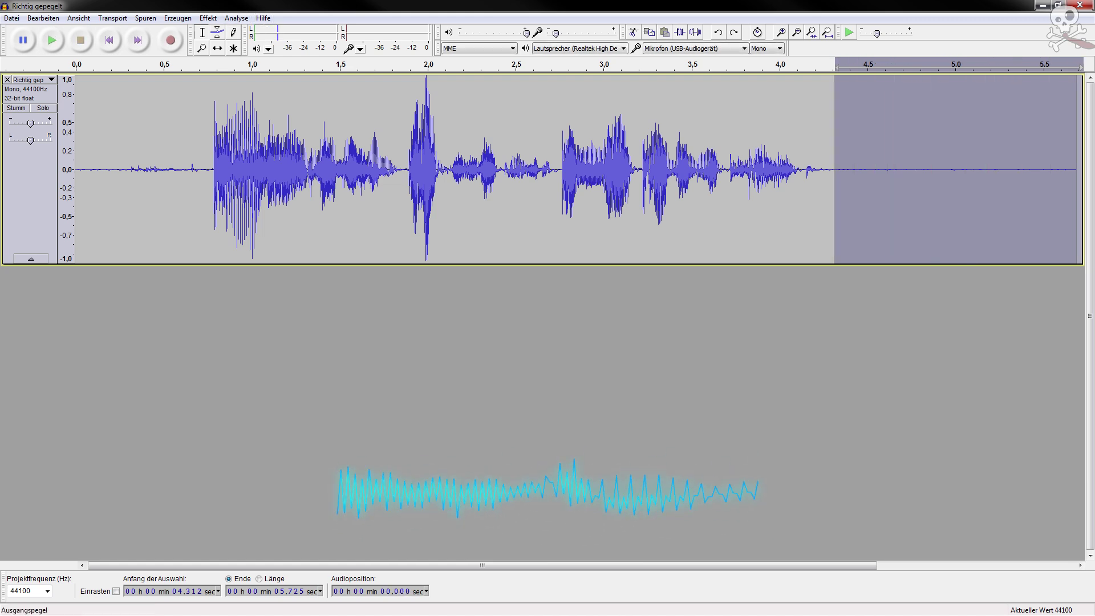
{"action": "left_click", "coordinate": [826, 171]}
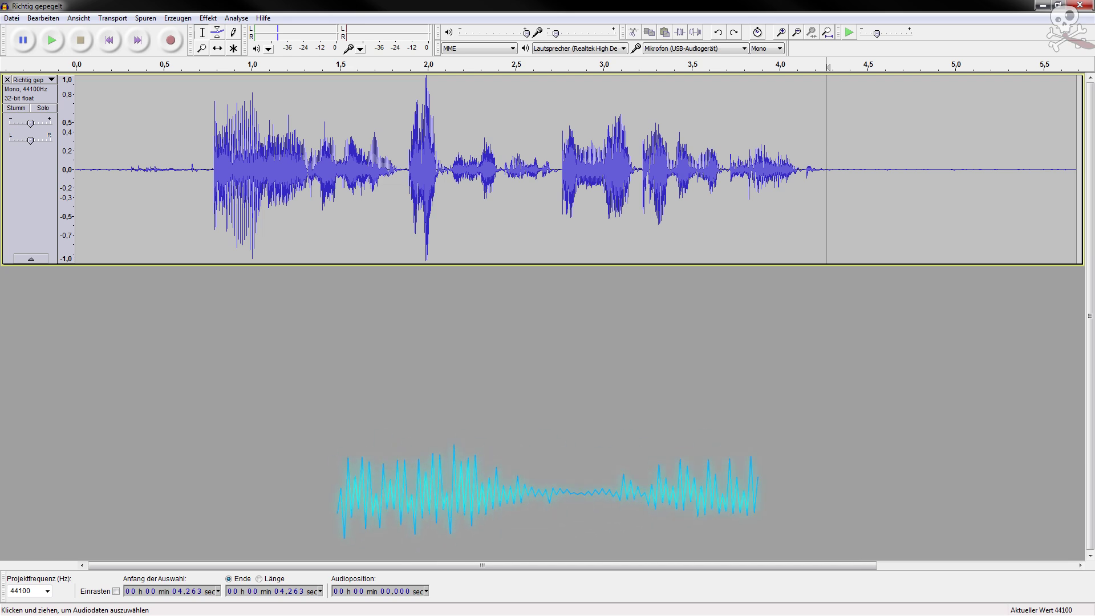
Select the loud peak of the uncompressed recording from 1.824 to 2.141 s and play it
{"action": "left_click_drag", "start_coordinate": [399, 171], "coordinate": [453, 171]}
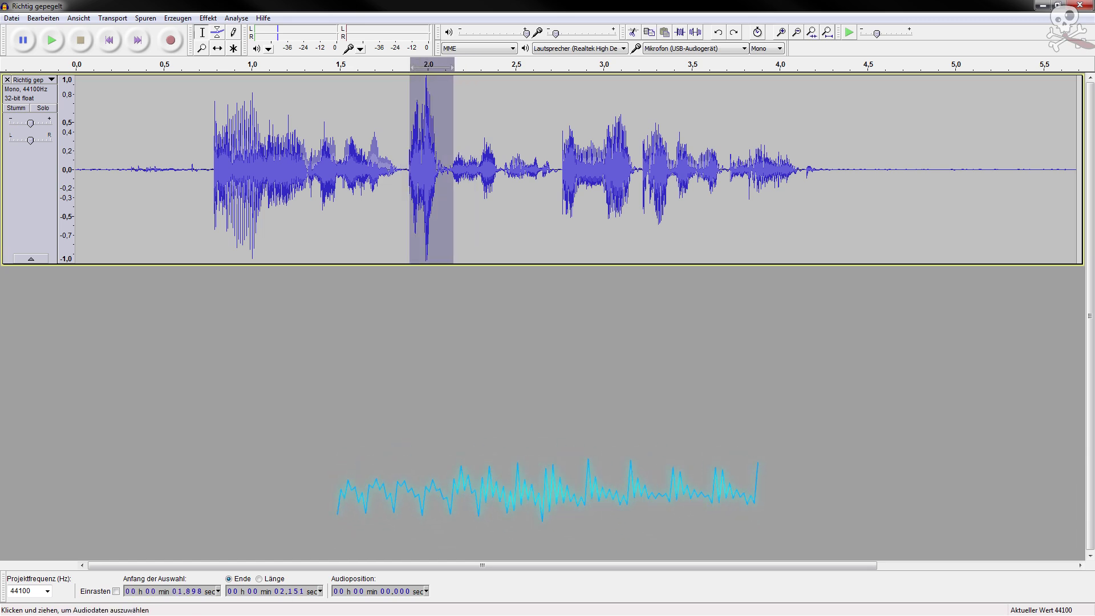
{"action": "left_click", "coordinate": [376, 171]}
{"action": "left_click_drag", "start_coordinate": [341, 171], "coordinate": [452, 171]}
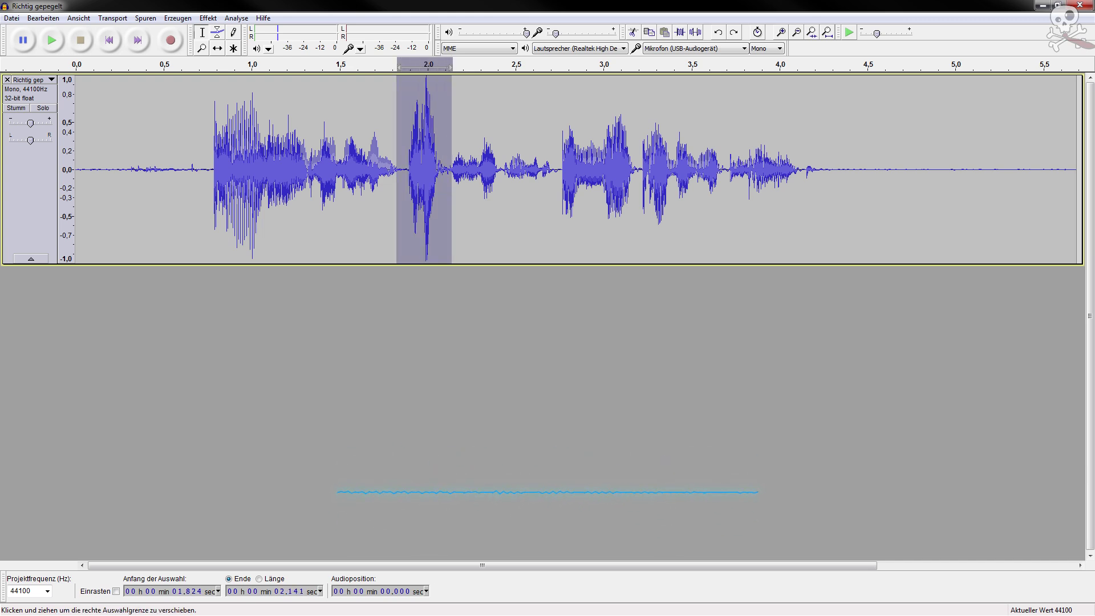
{"action": "key", "text": "space"}
Play the quieter passage before the loud peak from 1.351 to 1.811 s, and place the cursor at 1.717 s
{"action": "left_click", "coordinate": [318, 171]}
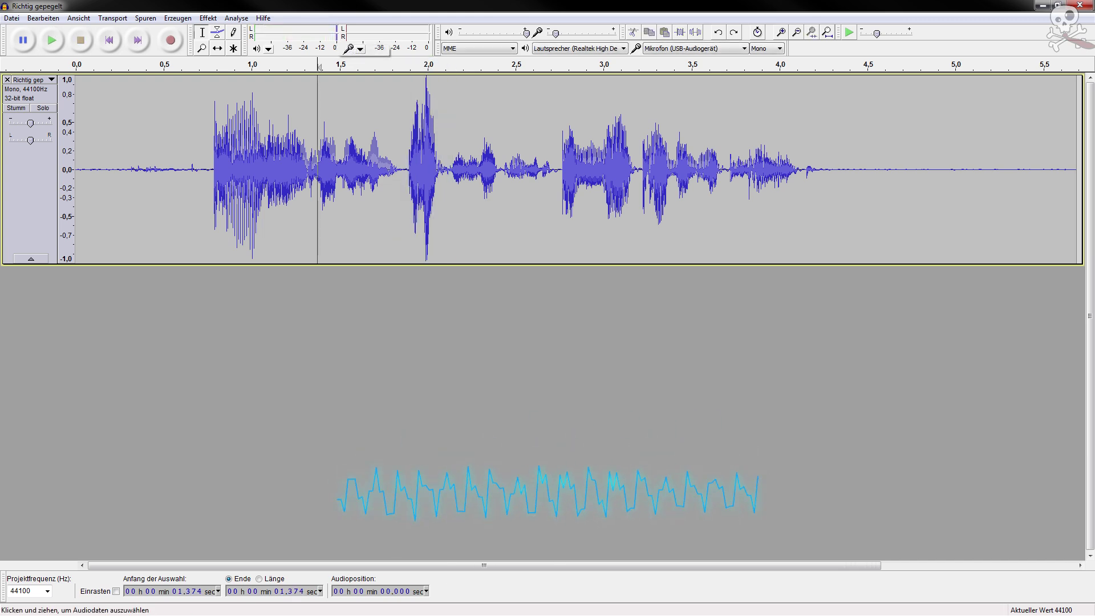
{"action": "left_click_drag", "start_coordinate": [313, 171], "coordinate": [394, 171]}
{"action": "key", "text": "space"}
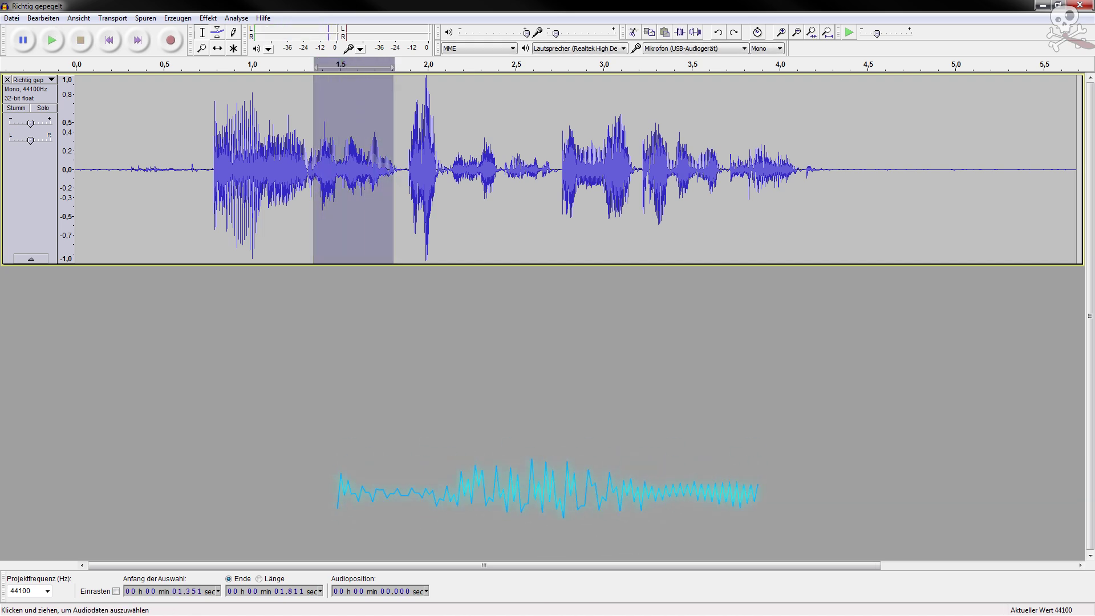
{"action": "left_click", "coordinate": [377, 171]}
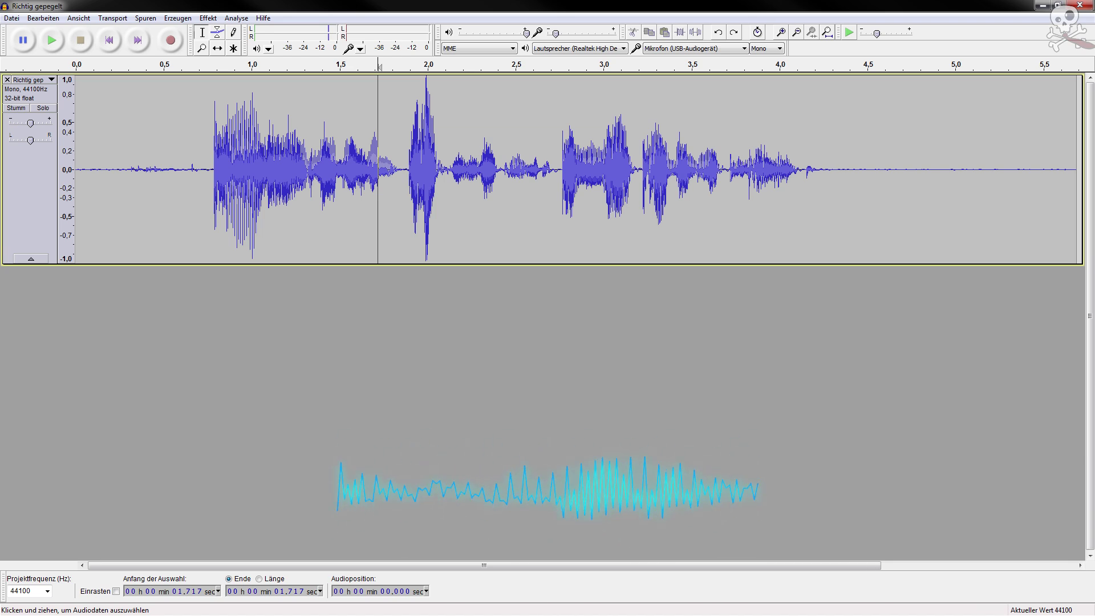
Redo the compression, mark the quieter passage from 1.416 to 1.795 s, and place the cursor at 1.672 s
{"action": "key", "text": "ctrl+y"}
{"action": "mouse_move", "coordinate": [402, 171]}
{"action": "left_mouse_down"}
{"action": "mouse_move", "coordinate": [460, 171]}
{"action": "mouse_move", "coordinate": [418, 171]}
{"action": "left_mouse_up"}
{"action": "left_click_drag", "start_coordinate": [325, 171], "coordinate": [391, 171]}
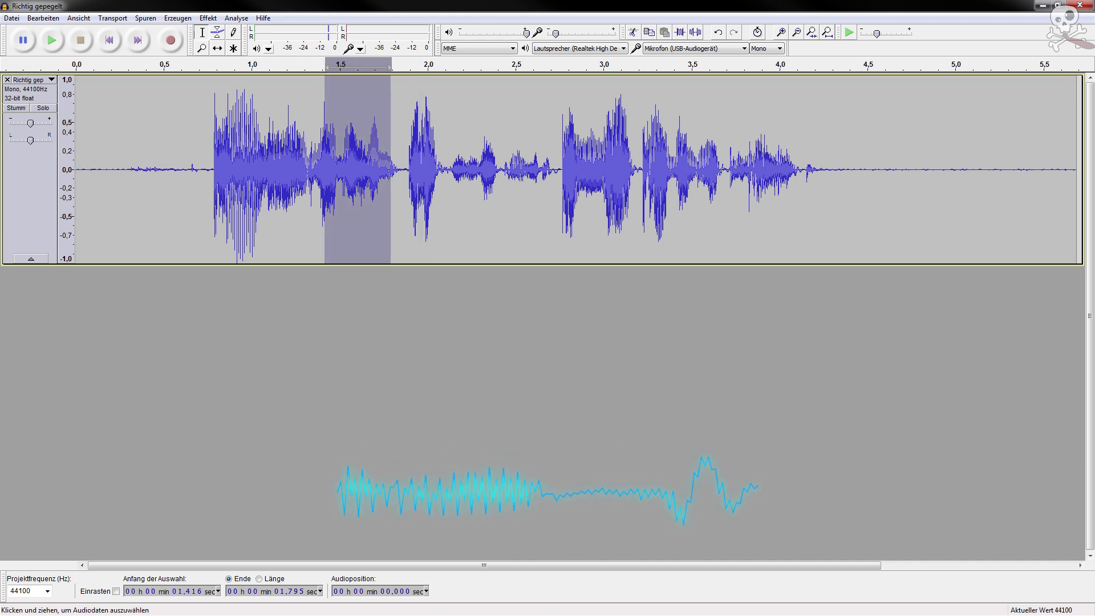
{"action": "left_click", "coordinate": [370, 171]}
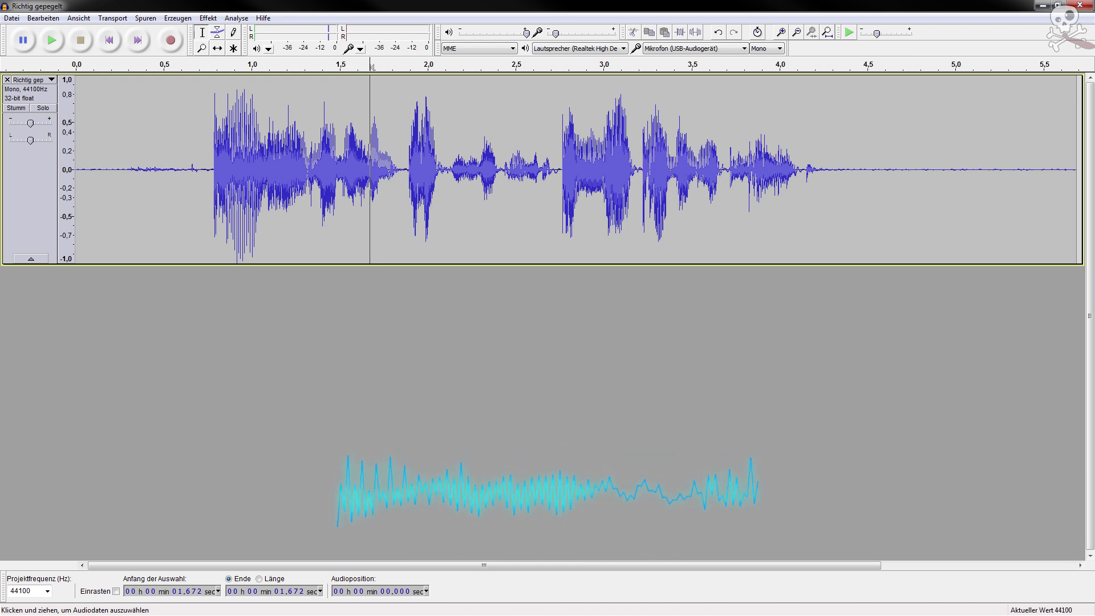
Undo and redo the compression three times to compare the waveform before and after, leaving the compressor applied
{"action": "key", "text": "ctrl+z"}
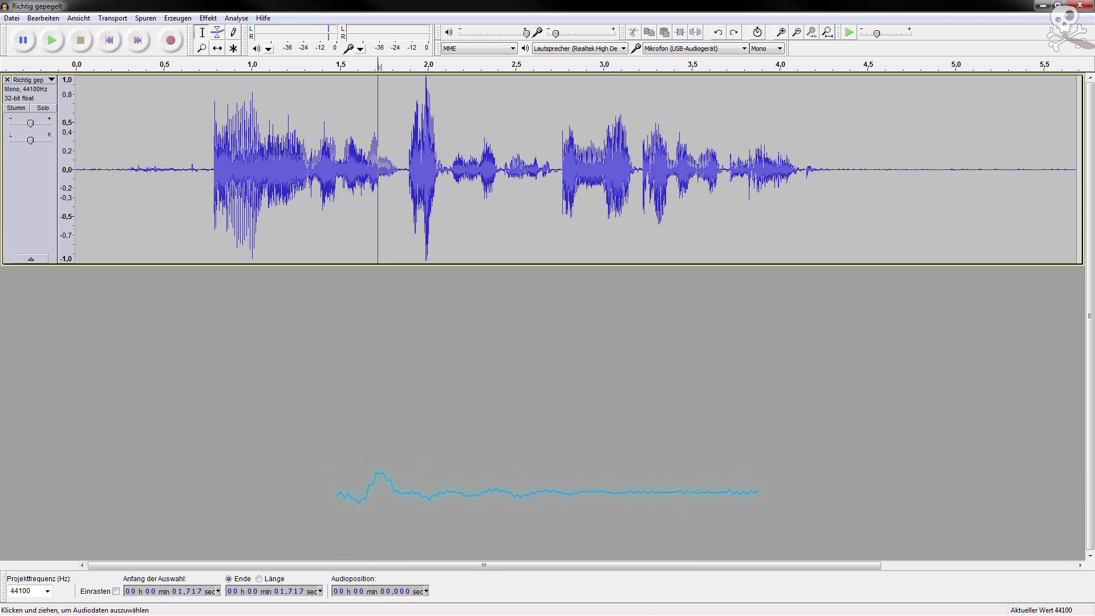
{"action": "key", "text": "ctrl+y"}
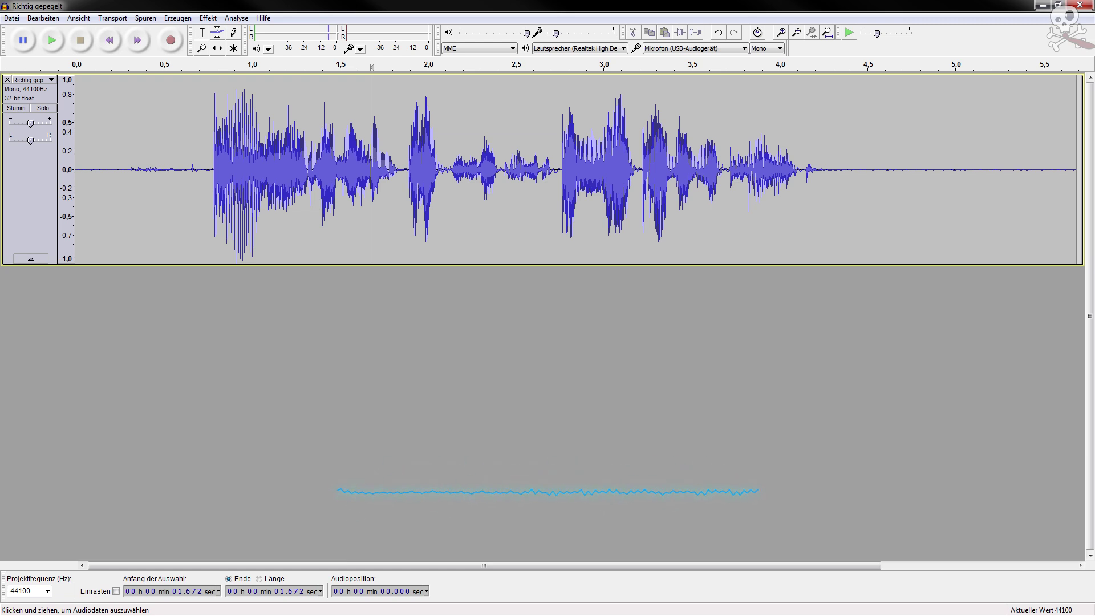
{"action": "key", "text": "ctrl+z"}
{"action": "key", "text": "ctrl+y"}
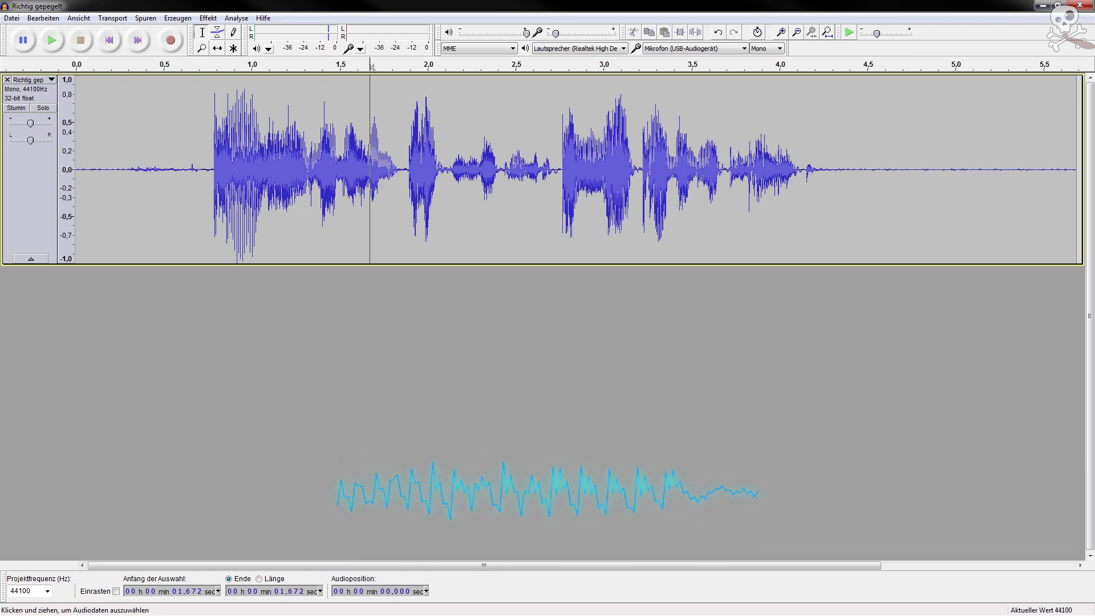
{"action": "key", "text": "ctrl+z"}
{"action": "key", "text": "ctrl+y"}
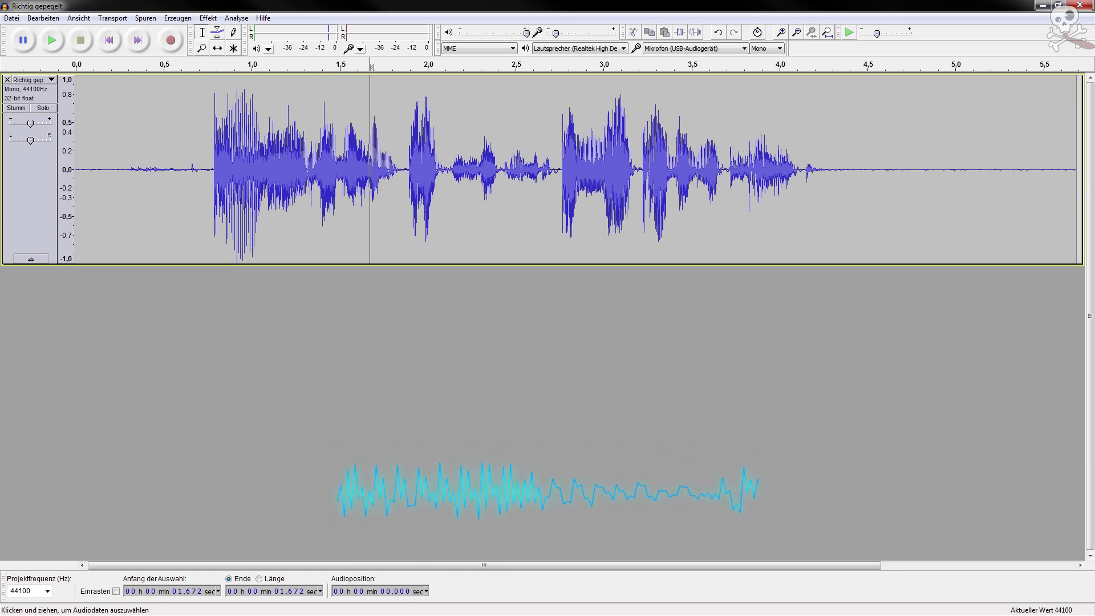
Undo the compression and place the cursor in turn at 1.808 s, 0.800 s and 0.687 s
{"action": "key", "text": "ctrl+z"}
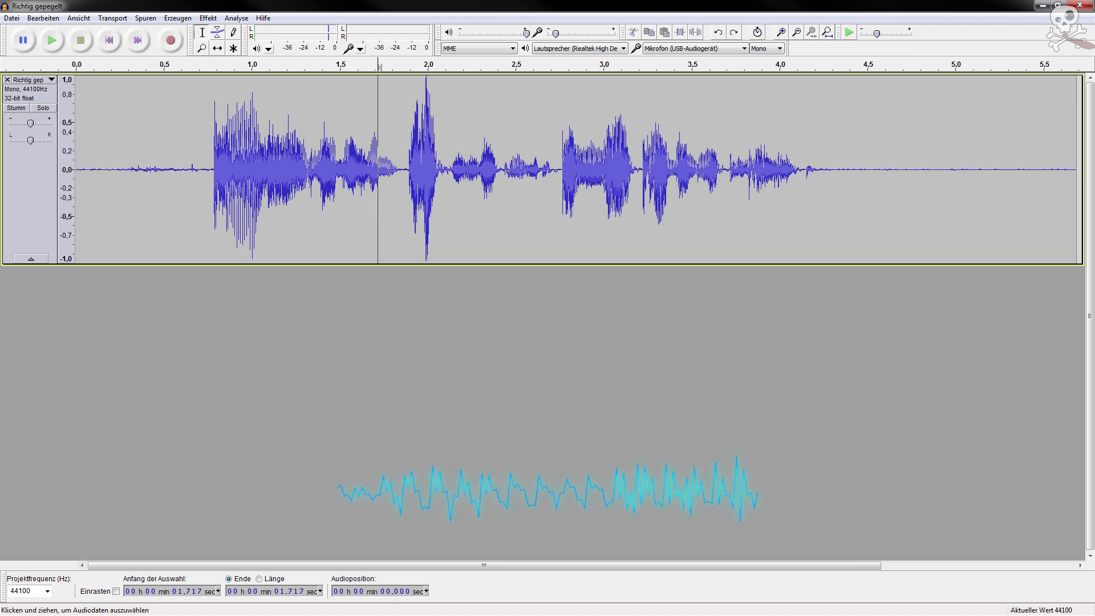
{"action": "left_click", "coordinate": [394, 169]}
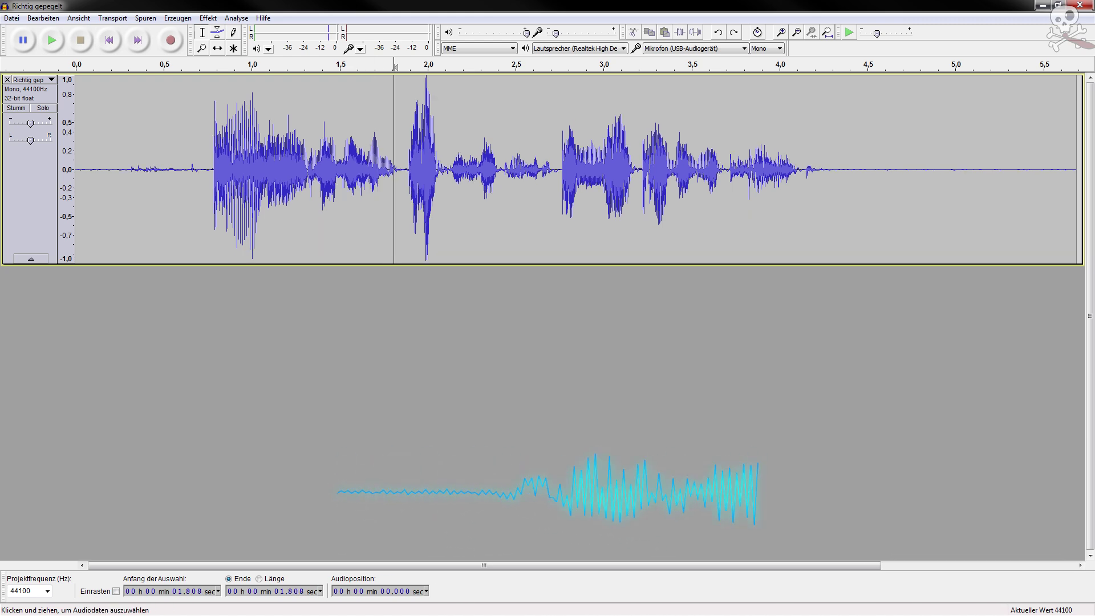
{"action": "left_click", "coordinate": [216, 169]}
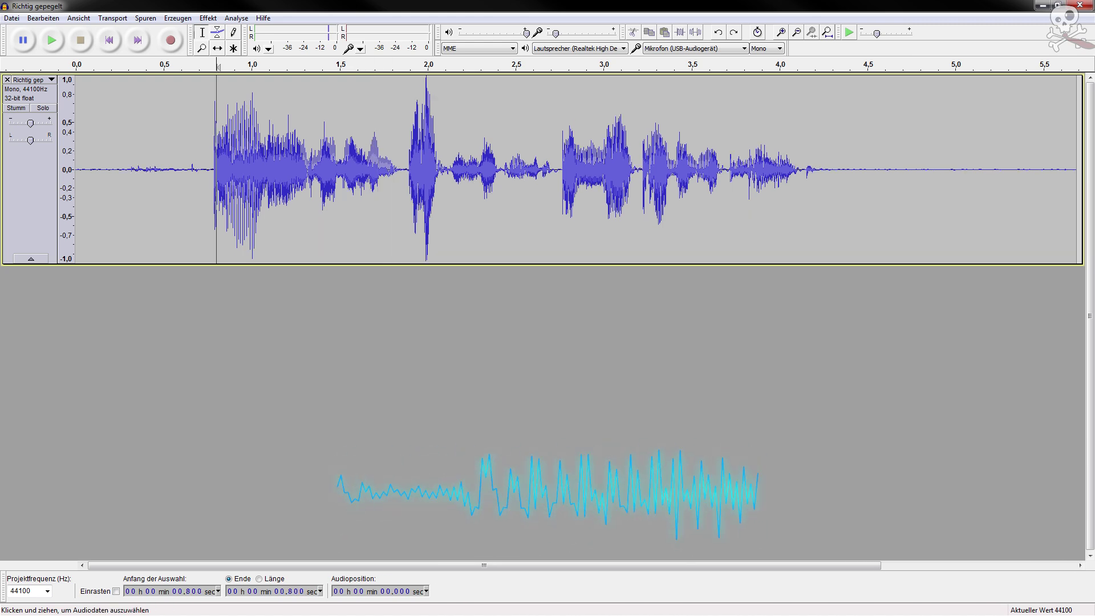
{"action": "left_click", "coordinate": [197, 169]}
Apply the Noise Gate to the entire recording with a gate threshold of -30.1 dB and a level reduction of -100 dB
{"action": "left_click", "coordinate": [177, 18]}
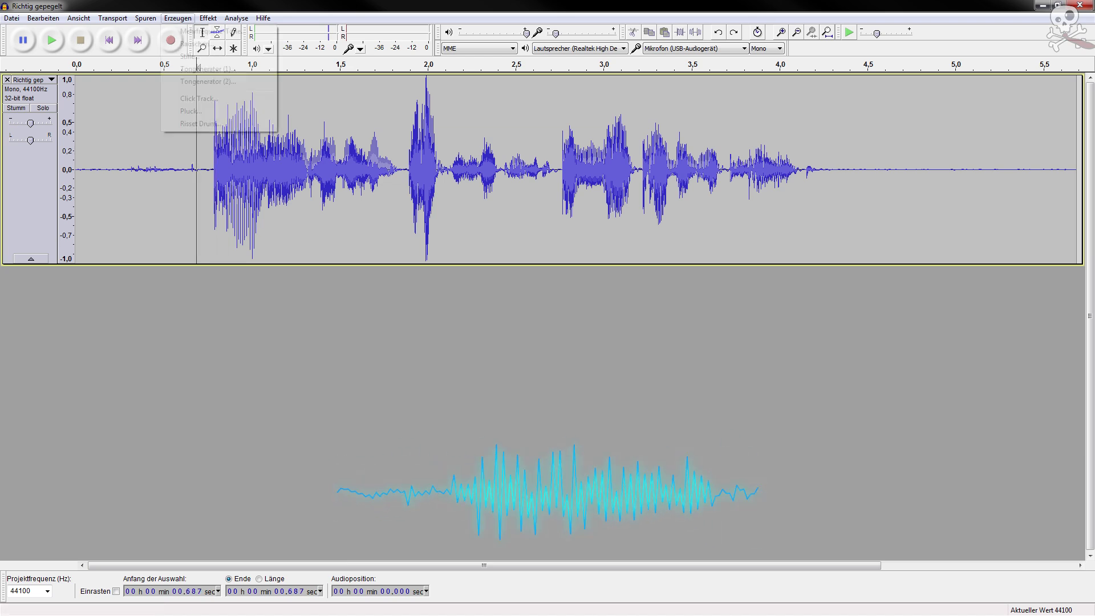
{"action": "mouse_move", "coordinate": [208, 18]}
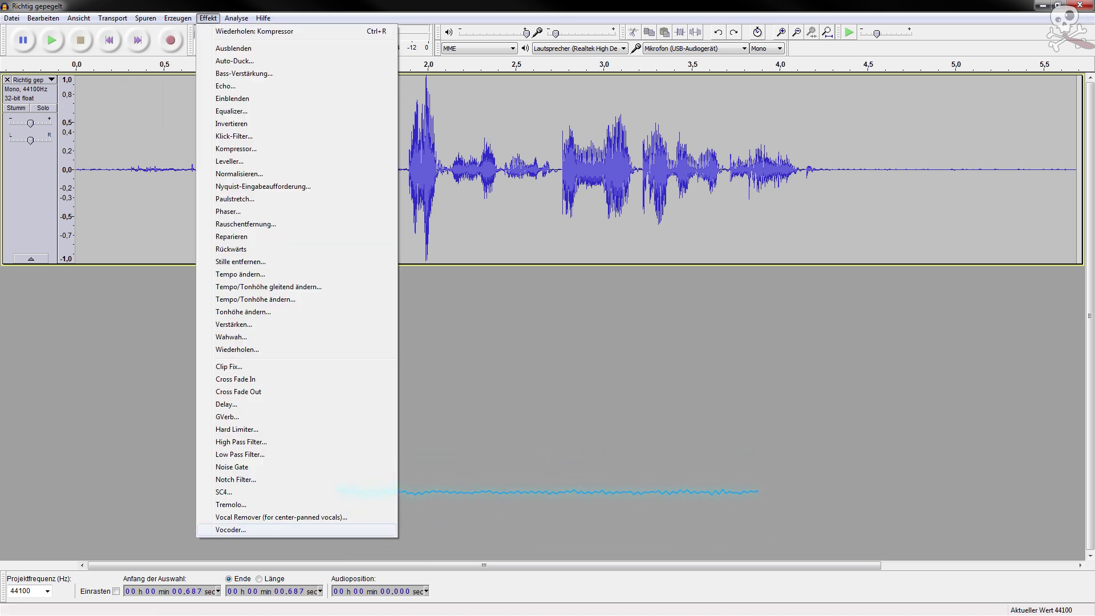
{"action": "left_click", "coordinate": [231, 467]}
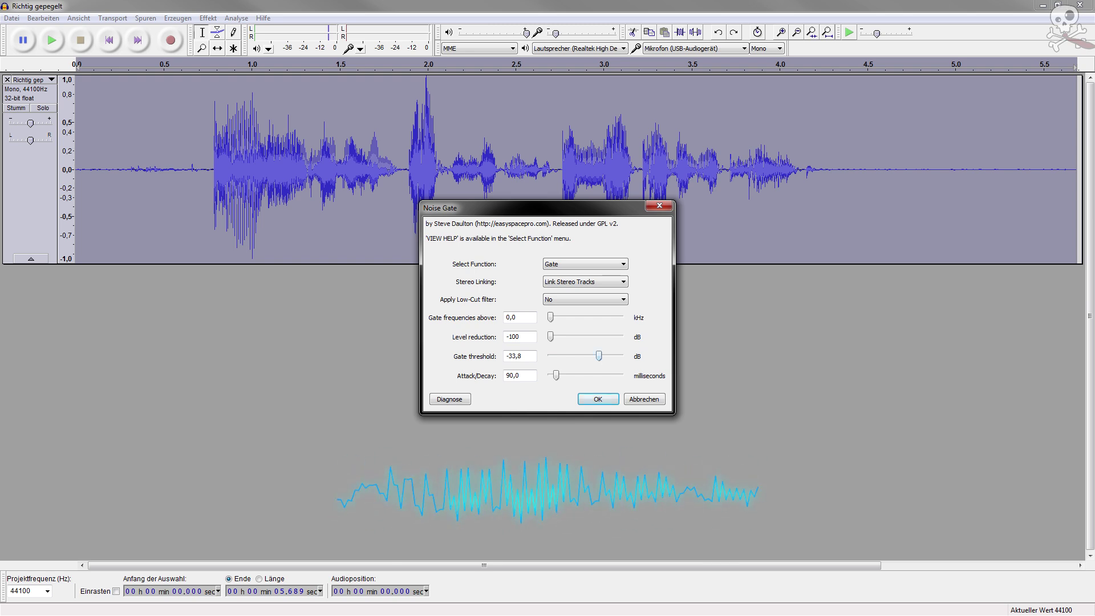
{"action": "left_click_drag", "start_coordinate": [599, 355], "coordinate": [602, 355]}
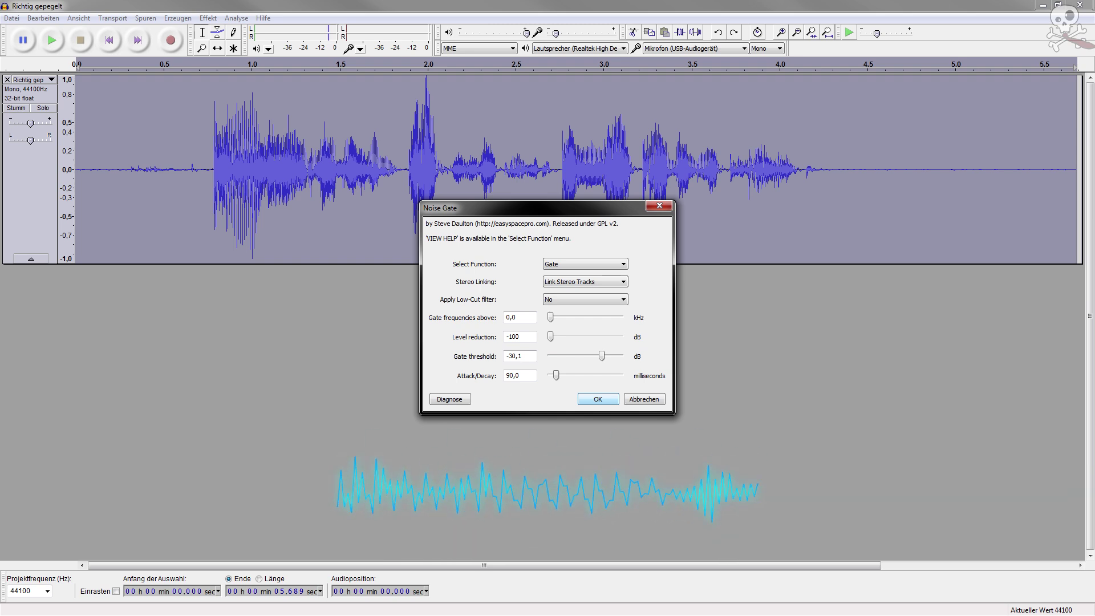
{"action": "key", "text": "Return"}
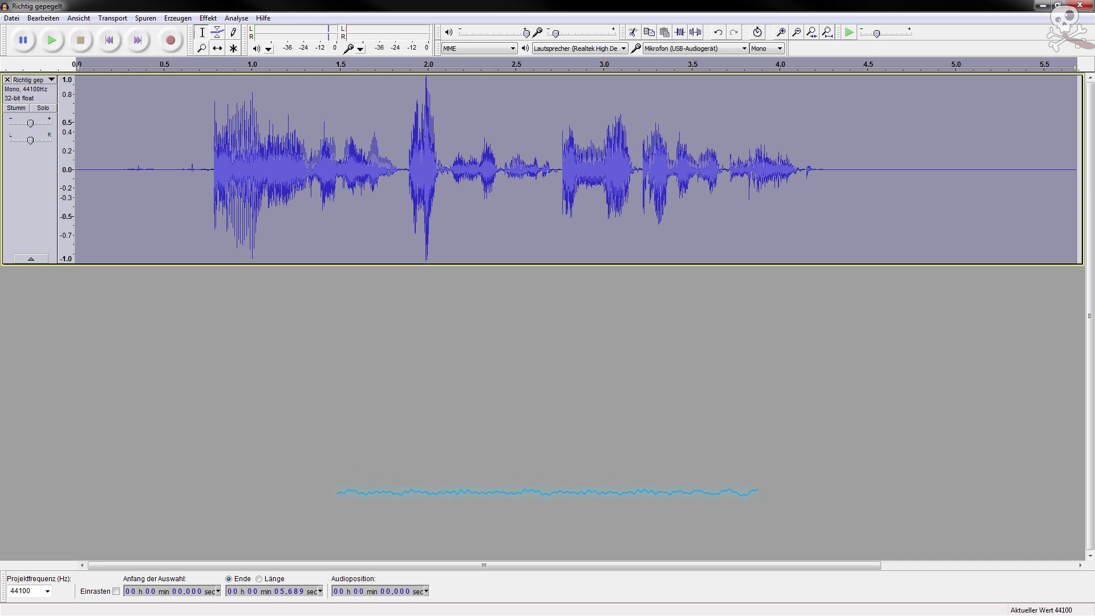
Toggle the noise gate off, on and off again to compare the waveform, and play the ungated ending from 4.351 s
{"action": "key", "text": "ctrl+z"}
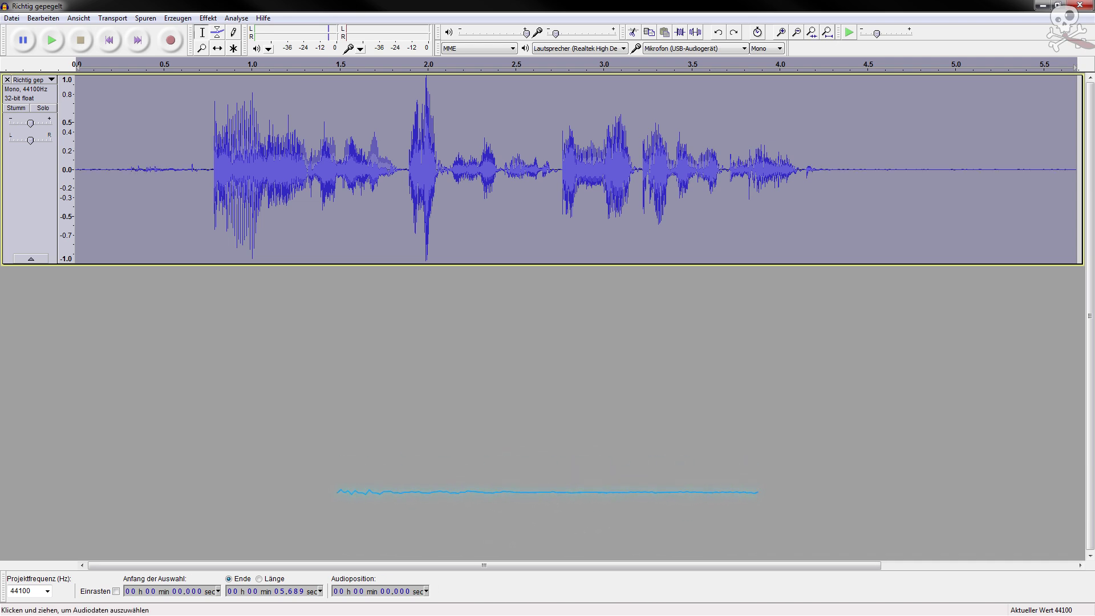
{"action": "key", "text": "ctrl+y"}
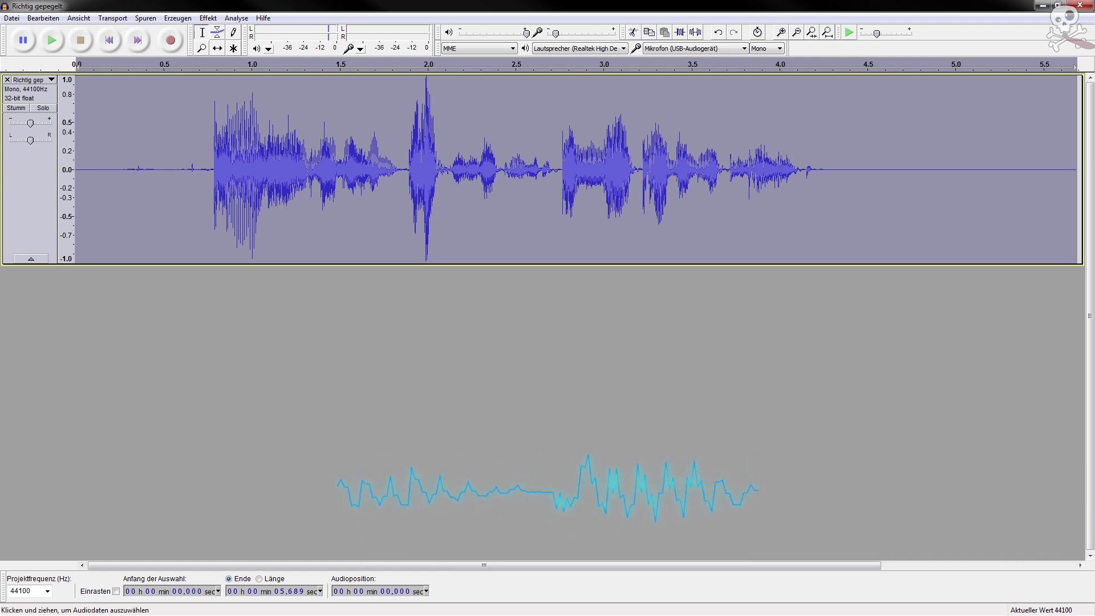
{"action": "key", "text": "ctrl+z"}
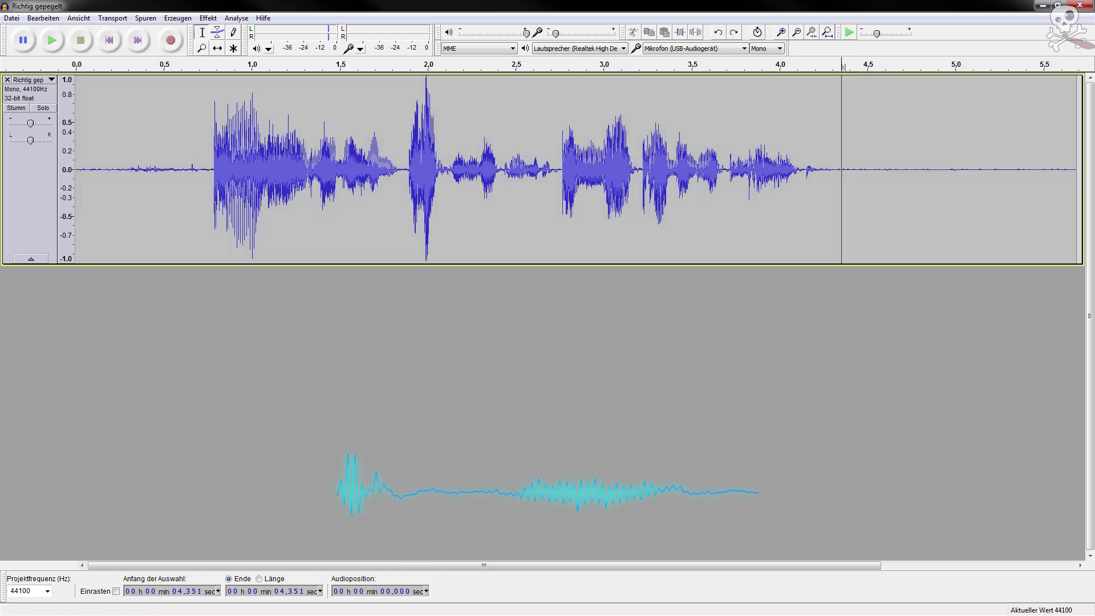
{"action": "key", "text": "space"}
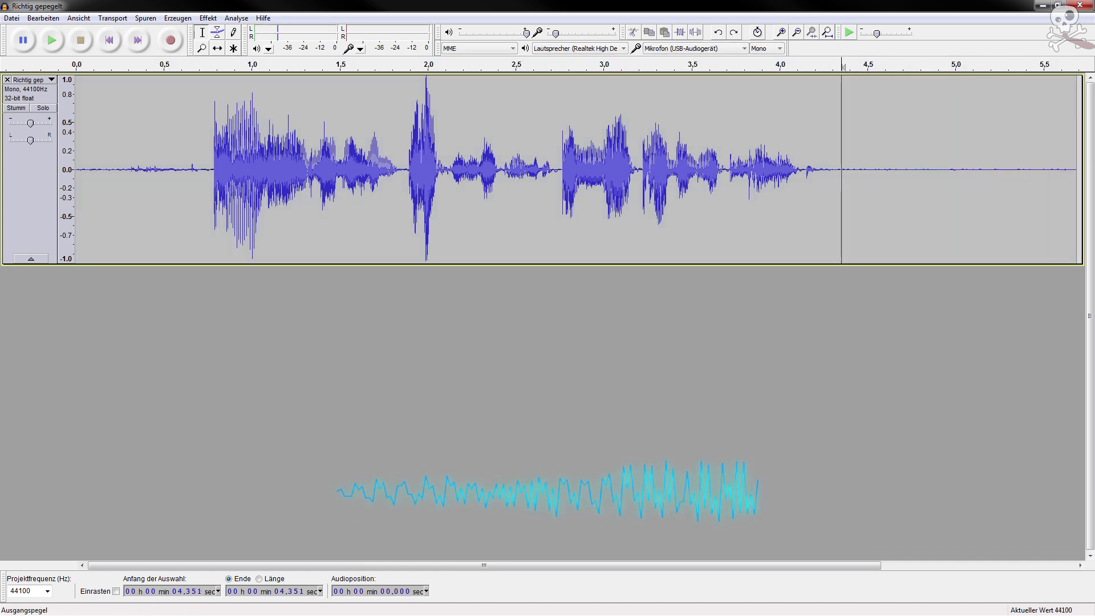
{"action": "key", "text": "space"}
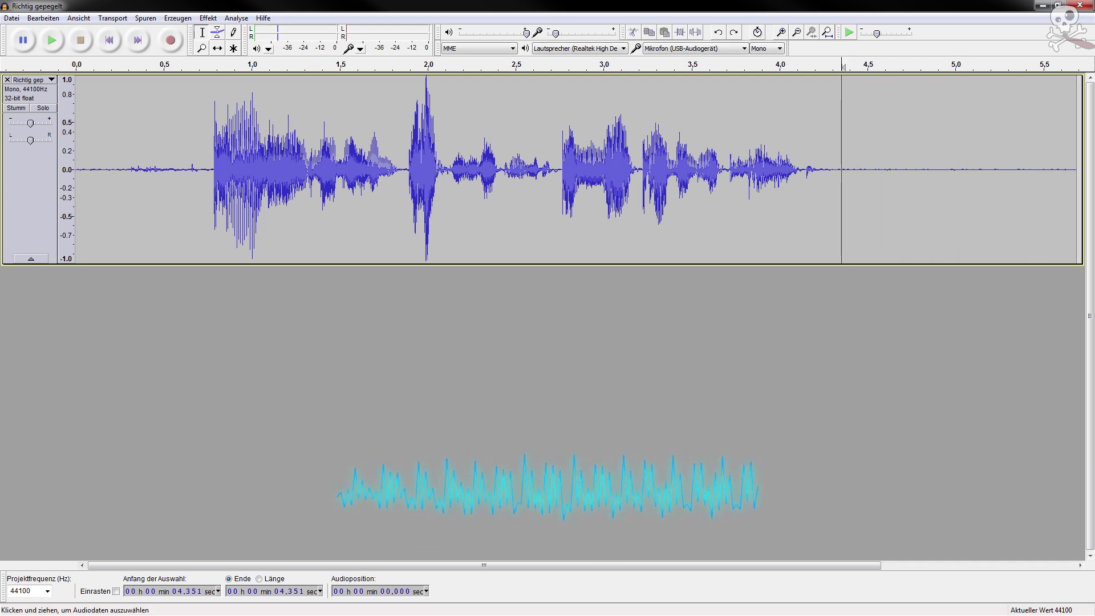
Redo the noise gate, select the silent ending from 4.283 to 5.984 s and play it
{"action": "key", "text": "ctrl+y"}
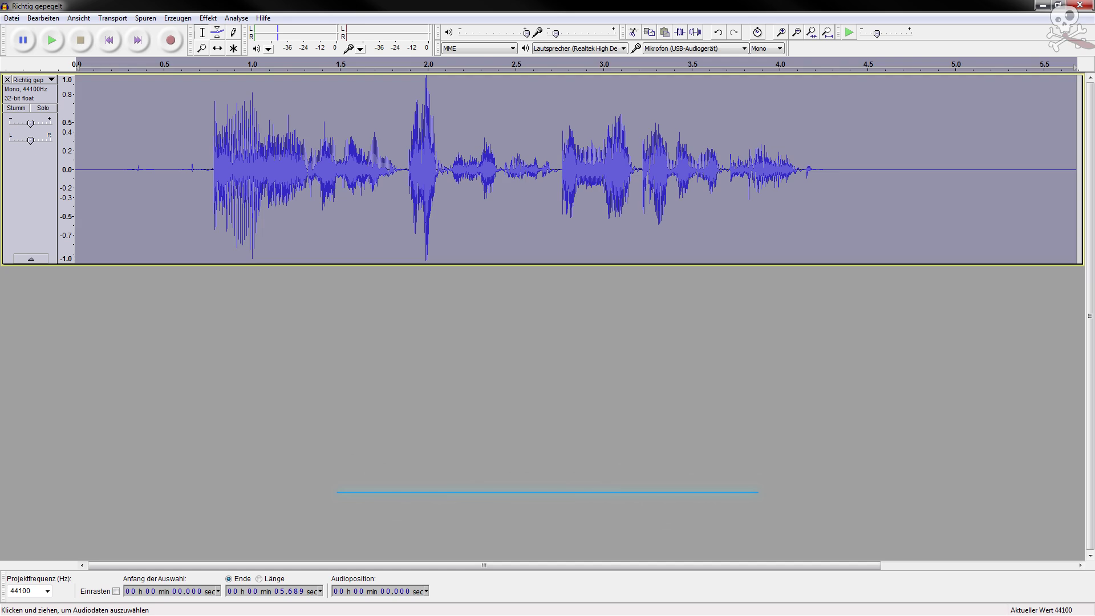
{"action": "left_click", "coordinate": [842, 245]}
{"action": "left_click_drag", "start_coordinate": [829, 245], "coordinate": [1094, 245]}
{"action": "key", "text": "space"}
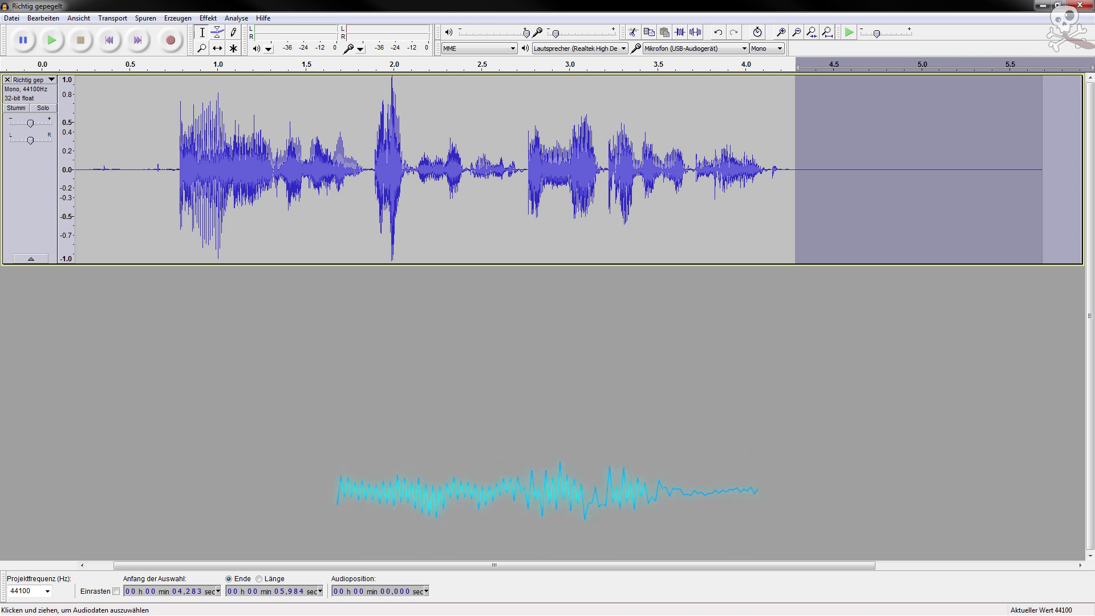
Mark the pause between the words from 1.834 to 1.889 s, and play the gated recording from 0.745 s
{"action": "left_click", "coordinate": [683, 246]}
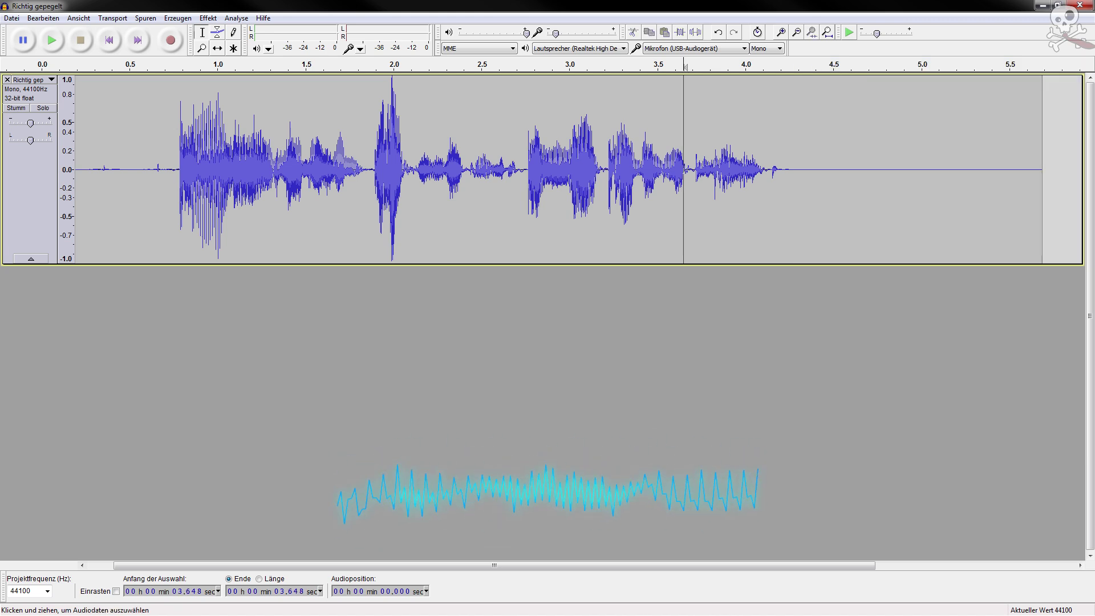
{"action": "left_click_drag", "start_coordinate": [364, 171], "coordinate": [374, 171]}
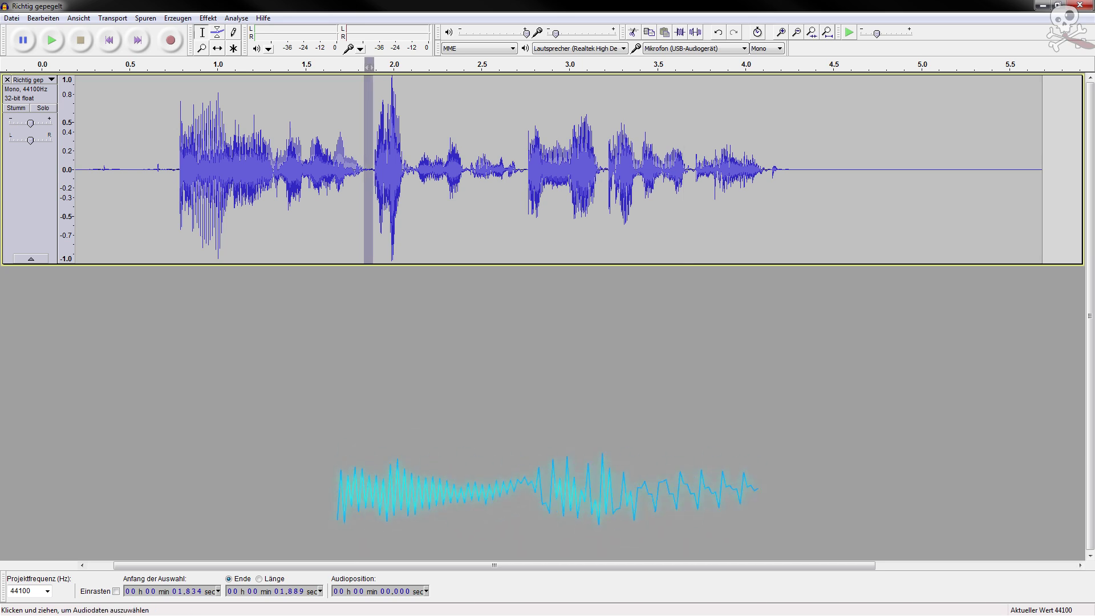
{"action": "left_click", "coordinate": [172, 171]}
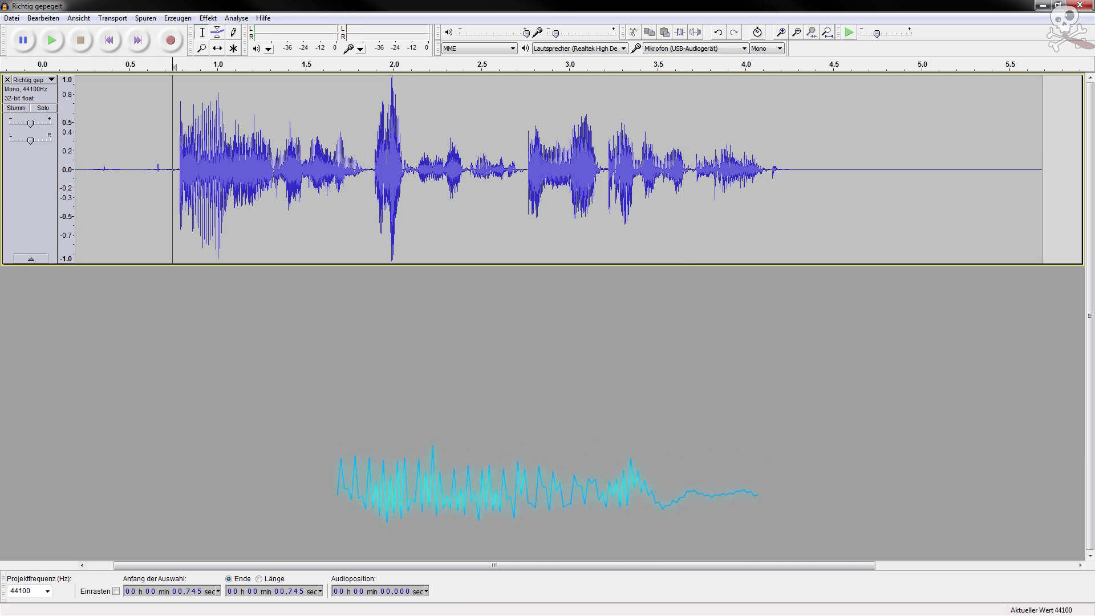
{"action": "key", "text": "space"}
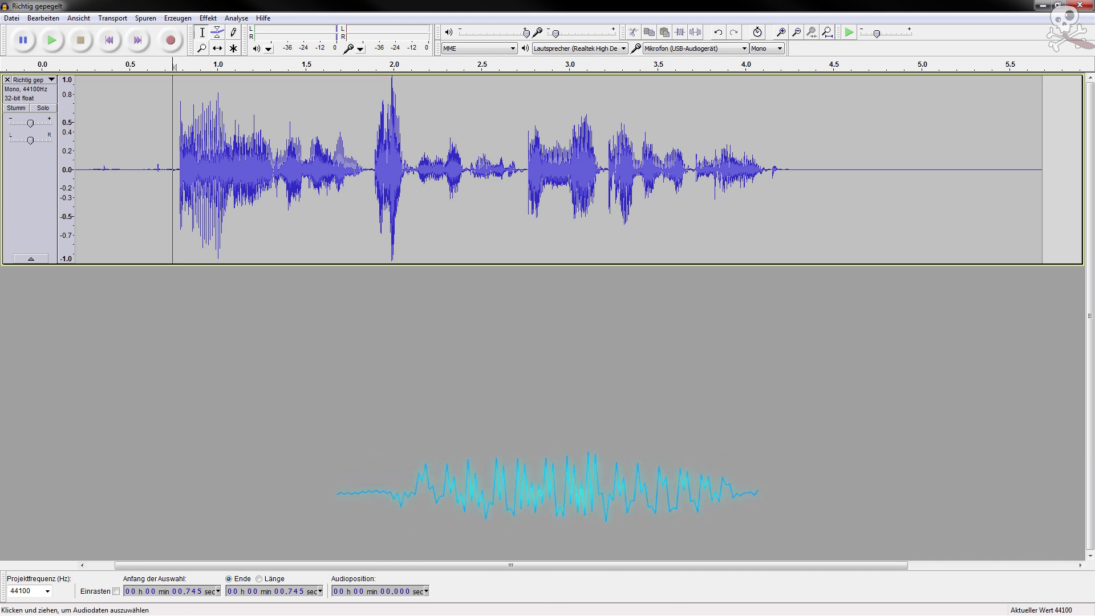
Mark the silence before the speech from 0.211 to 0.765 s and the silence after it from 4.250 to 5.731 s
{"action": "left_click_drag", "start_coordinate": [78, 171], "coordinate": [175, 171]}
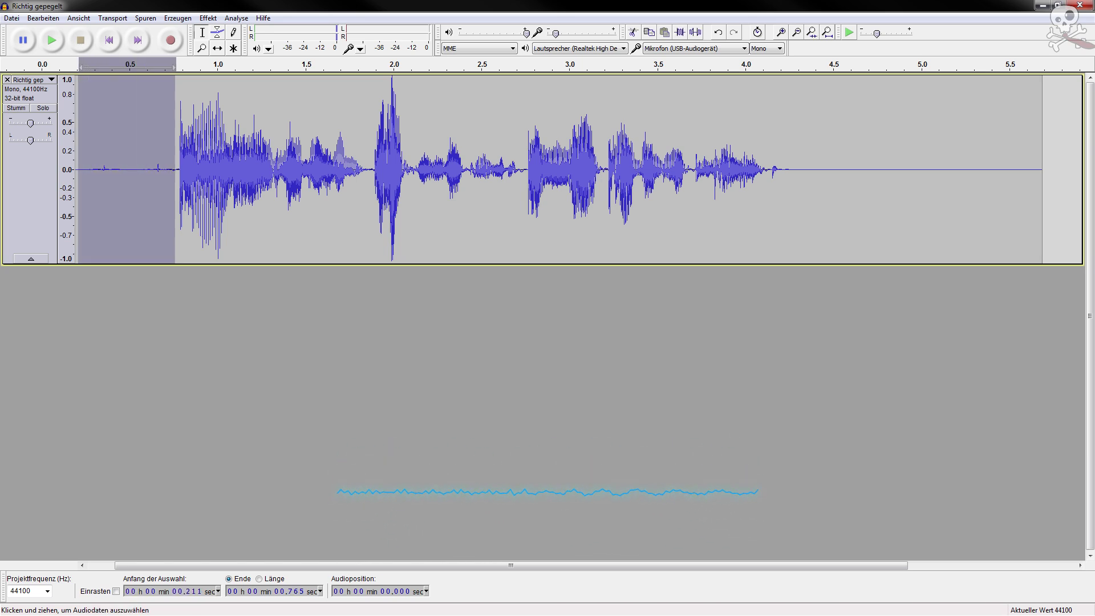
{"action": "left_click_drag", "start_coordinate": [808, 171], "coordinate": [1018, 171]}
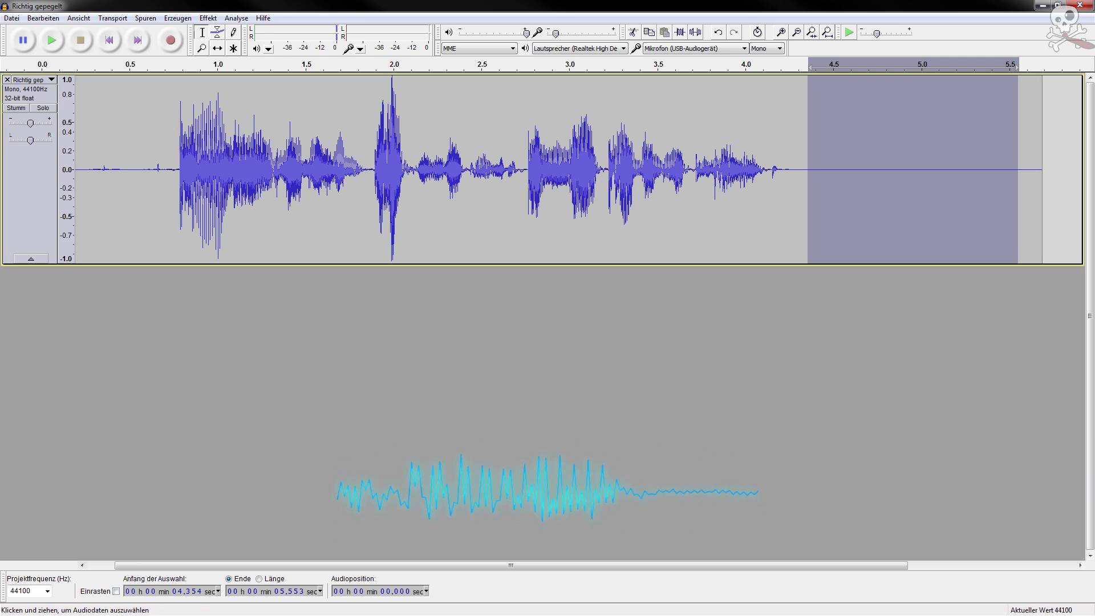
{"action": "left_click", "coordinate": [816, 171]}
{"action": "left_click_drag", "start_coordinate": [790, 171], "coordinate": [1050, 171]}
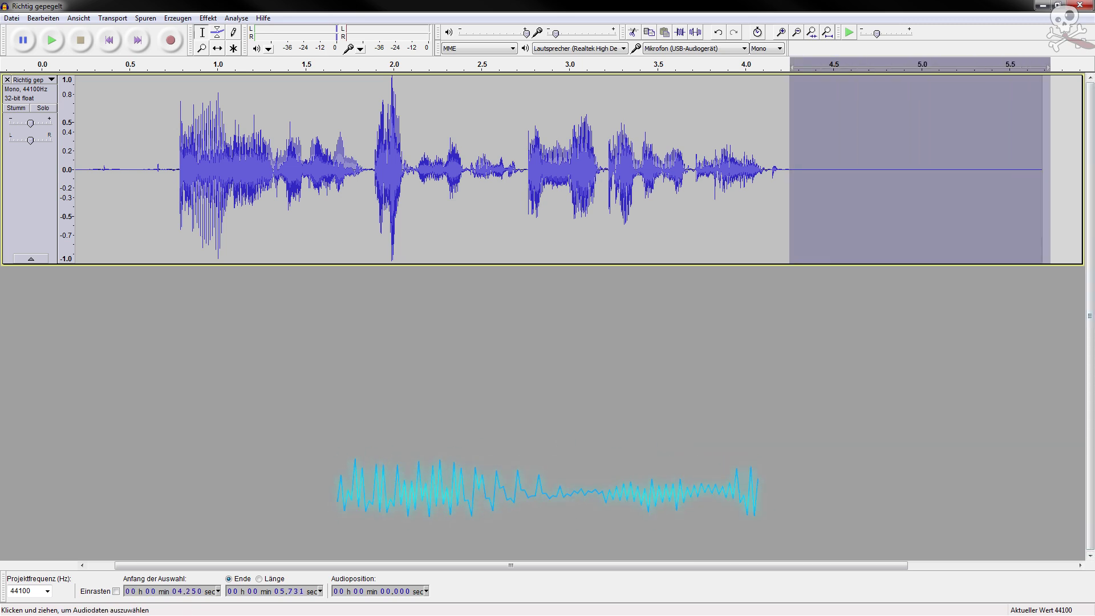
{"action": "key", "text": "Return"}
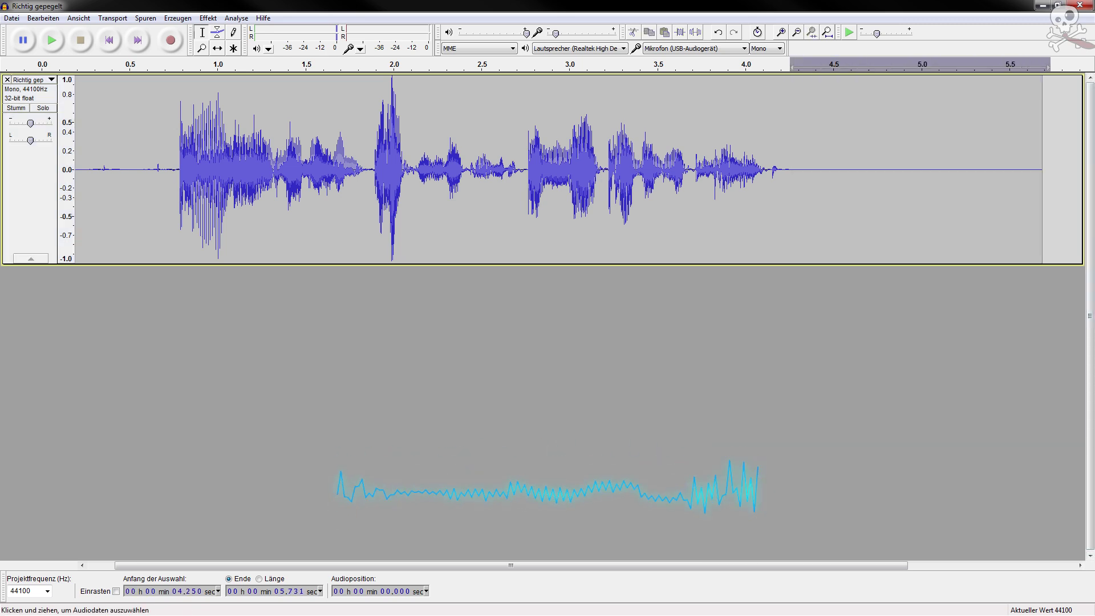
Select the entire recording and open the Equalizer effect for it
{"action": "left_click", "coordinate": [165, 171]}
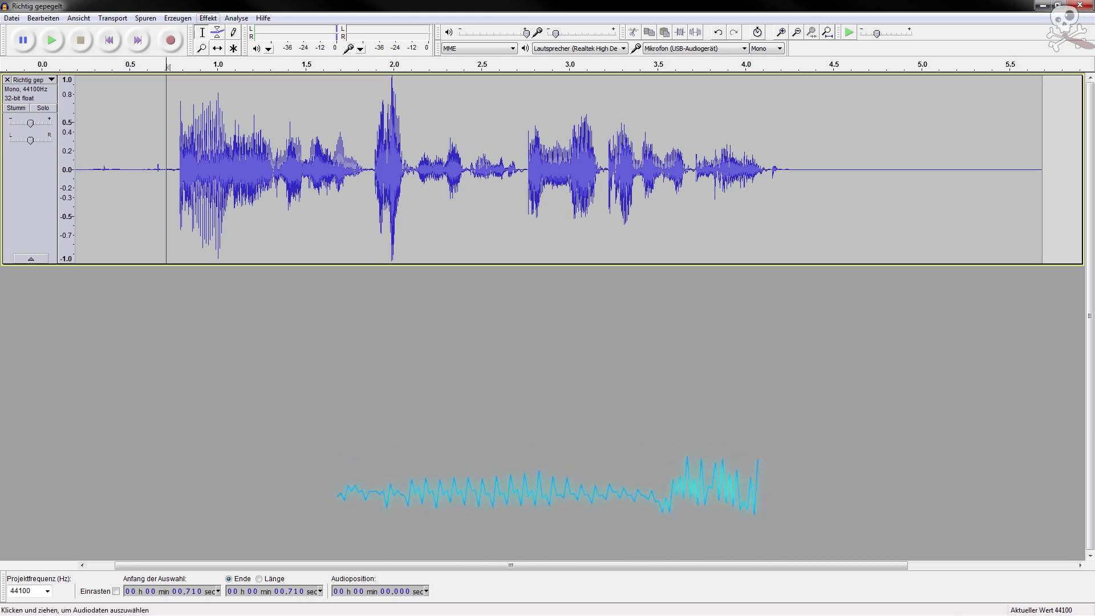
{"action": "key", "text": "ctrl+a"}
{"action": "left_click", "coordinate": [208, 18]}
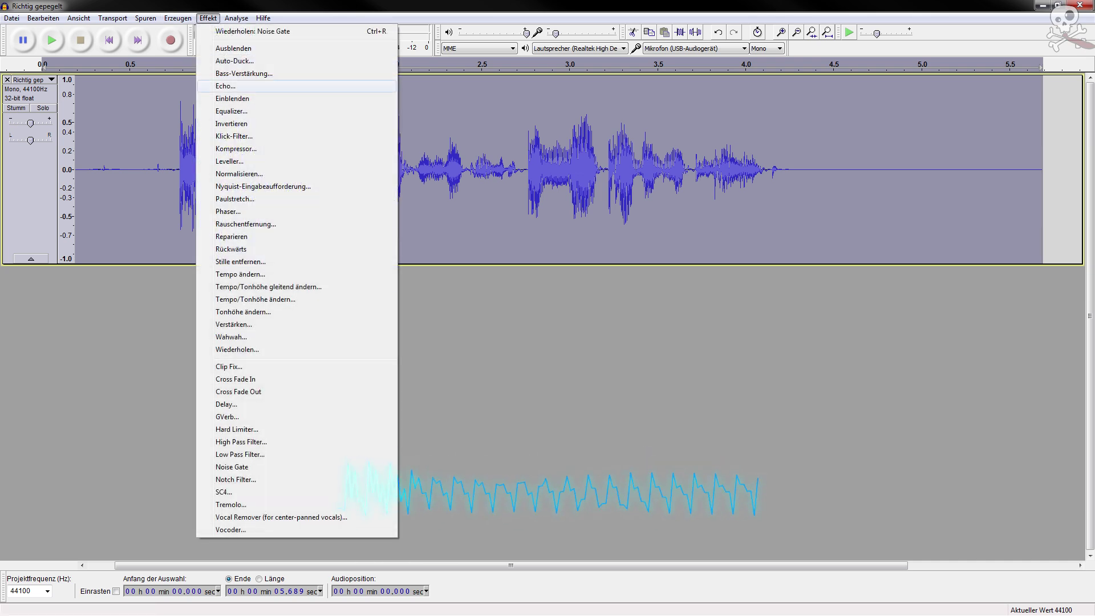
{"action": "key", "text": "Return"}
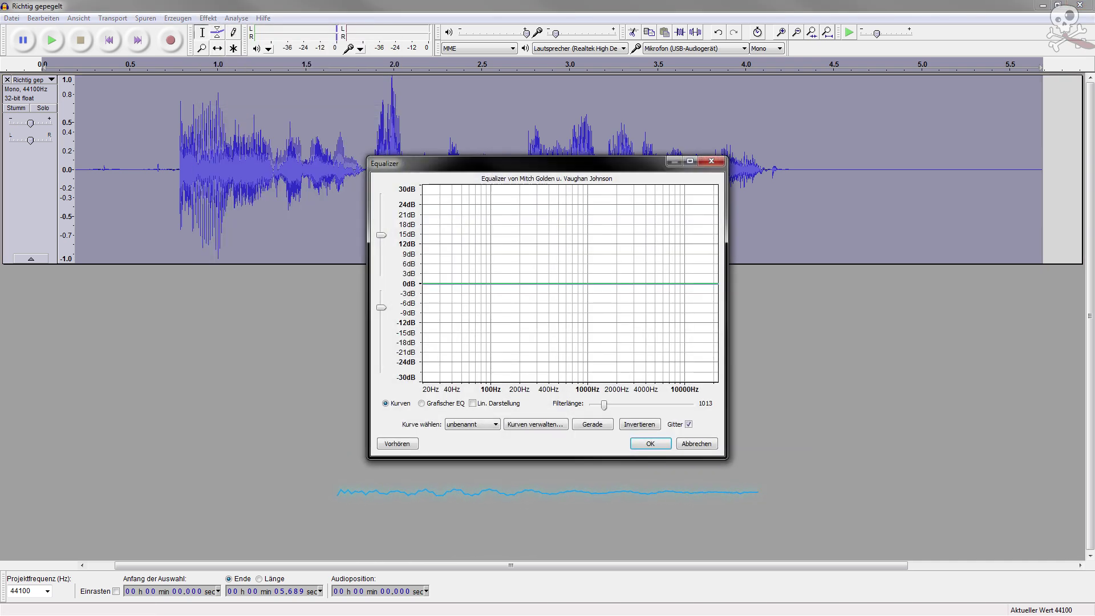
Look through the equalizer's preset curves, keep the curve "unbenannt", and preview the recording with the flat curve
{"action": "left_click", "coordinate": [472, 424]}
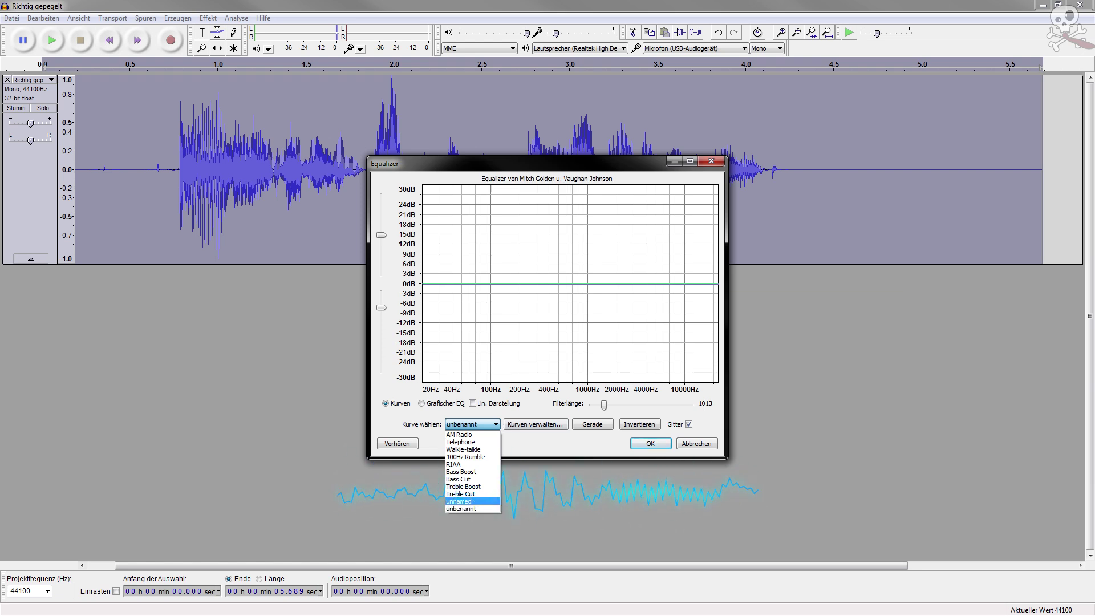
{"action": "left_click", "coordinate": [472, 501]}
{"action": "left_click", "coordinate": [472, 423]}
{"action": "key", "text": "Return"}
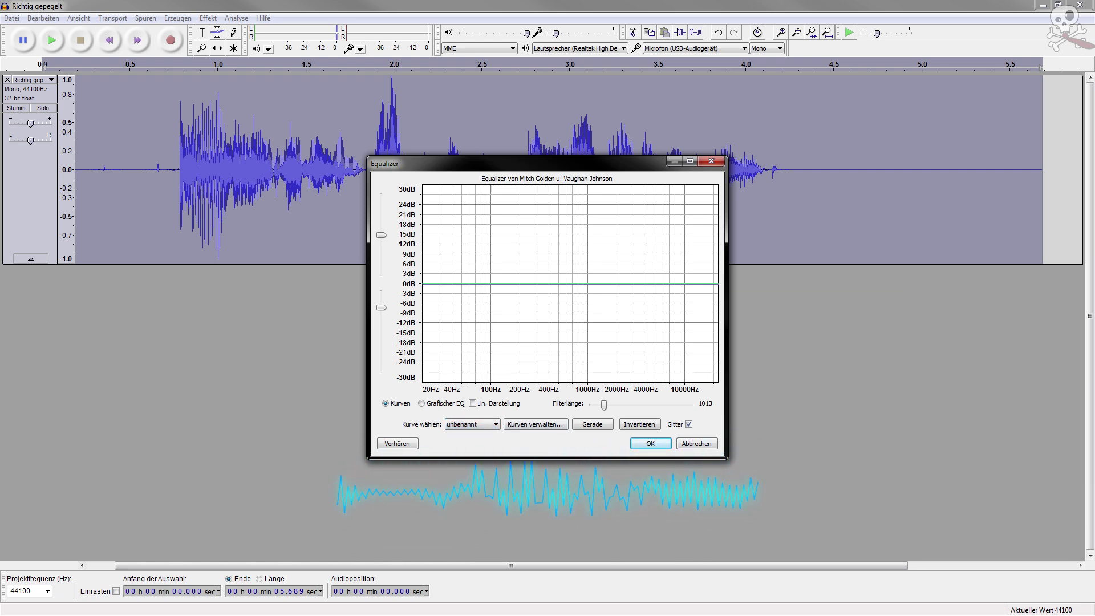
{"action": "key", "text": "space"}
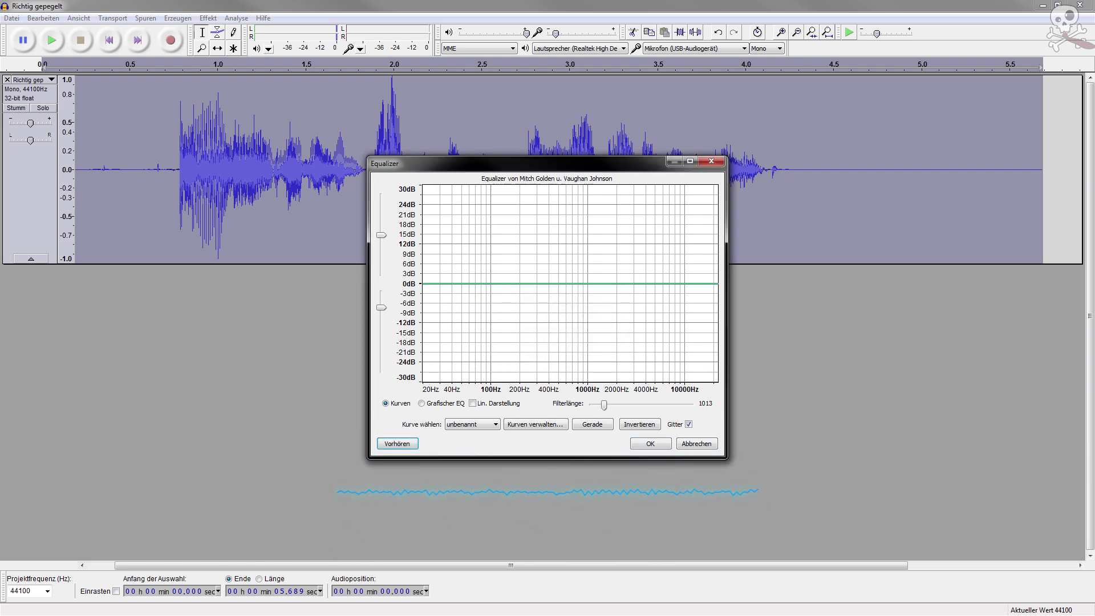
Add curve points near 260 Hz and 3000 Hz, boost the range between them to about 16 dB near 800 Hz, and preview it
{"action": "left_click", "coordinate": [530, 281]}
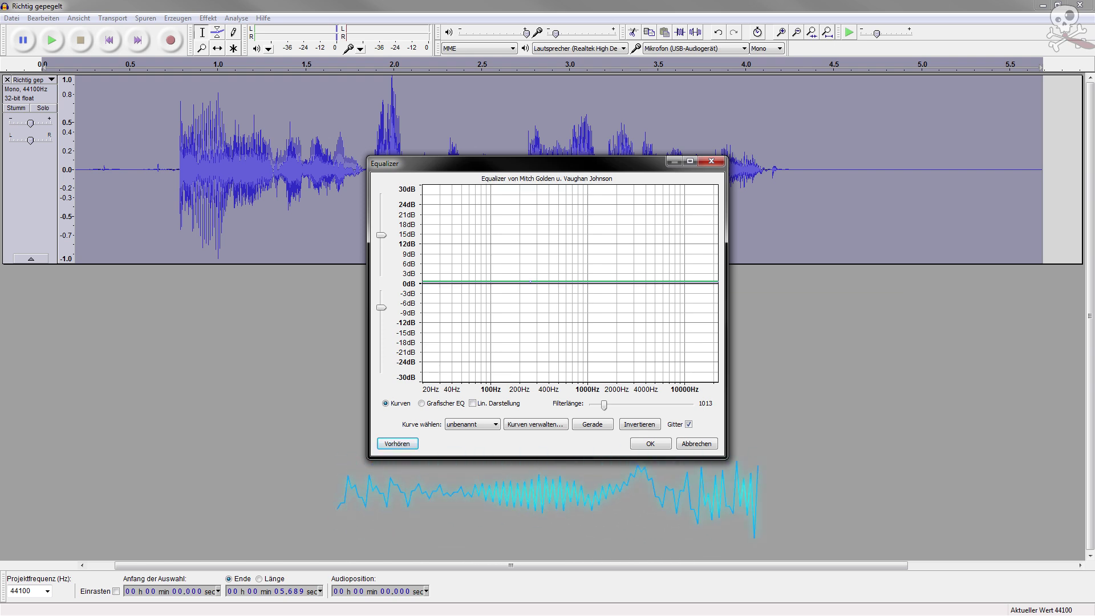
{"action": "left_click", "coordinate": [635, 281]}
{"action": "left_click_drag", "start_coordinate": [578, 281], "coordinate": [579, 231]}
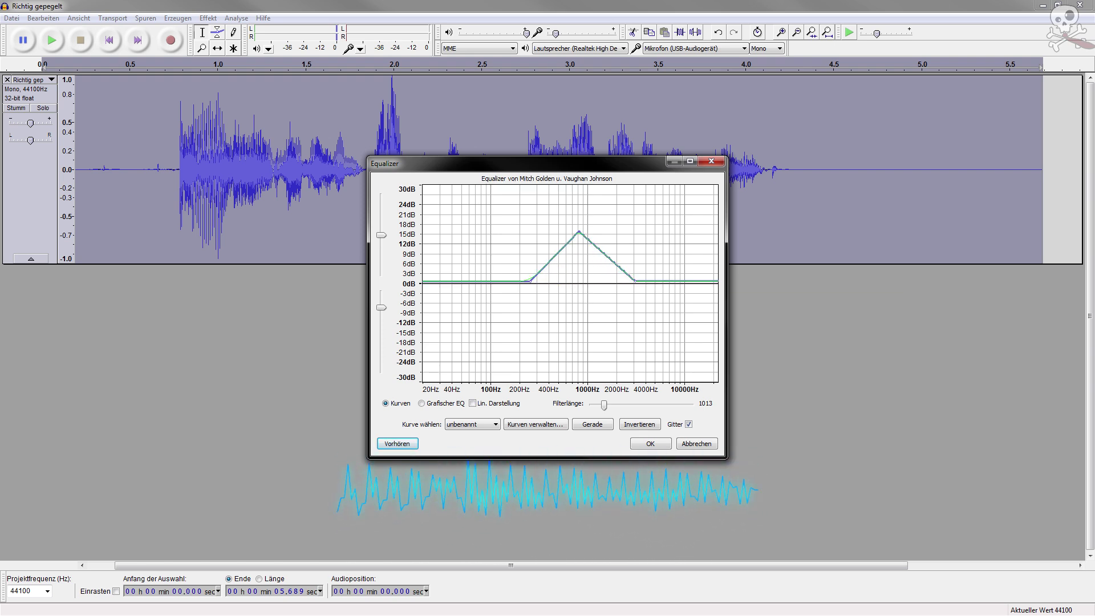
{"action": "left_click", "coordinate": [396, 443]}
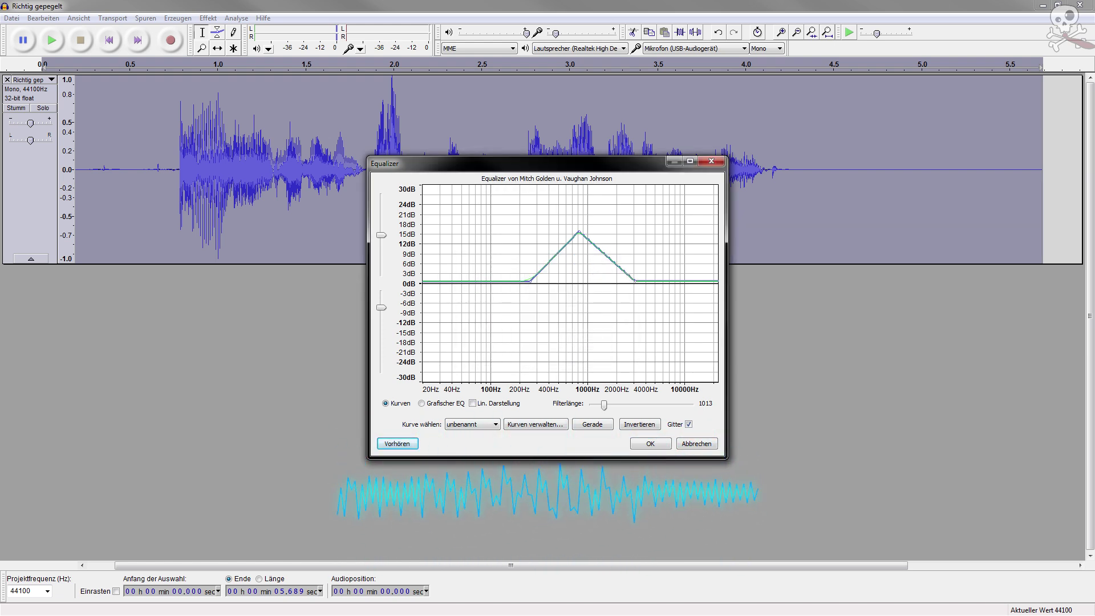
Lower the middle curve point near 800 Hz to about -4 dB, preview the result and stop the preview
{"action": "left_click_drag", "start_coordinate": [579, 231], "coordinate": [578, 295]}
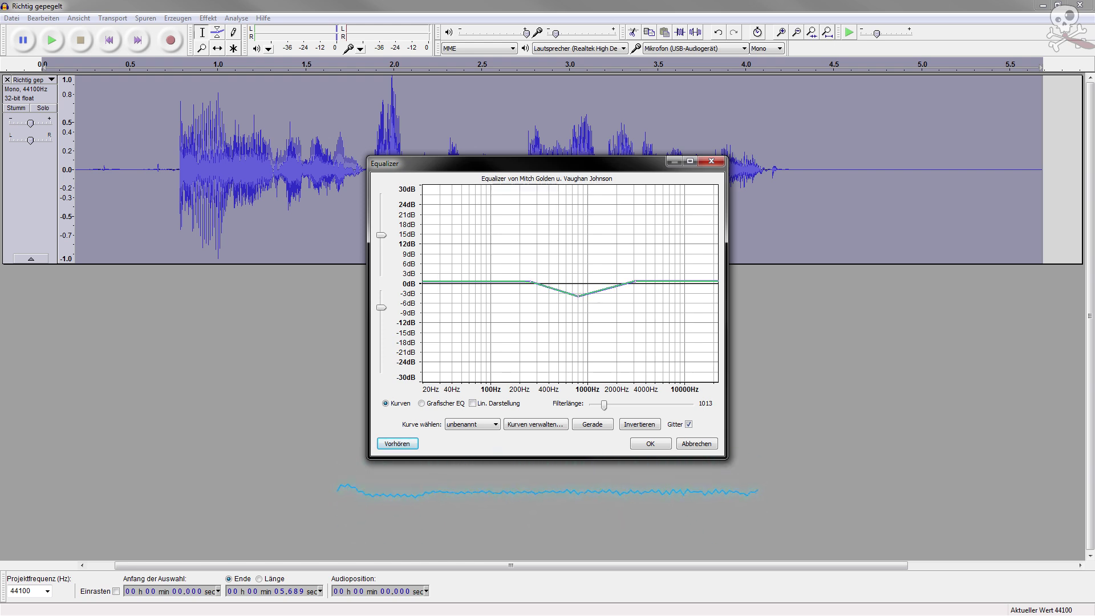
{"action": "left_click", "coordinate": [397, 443]}
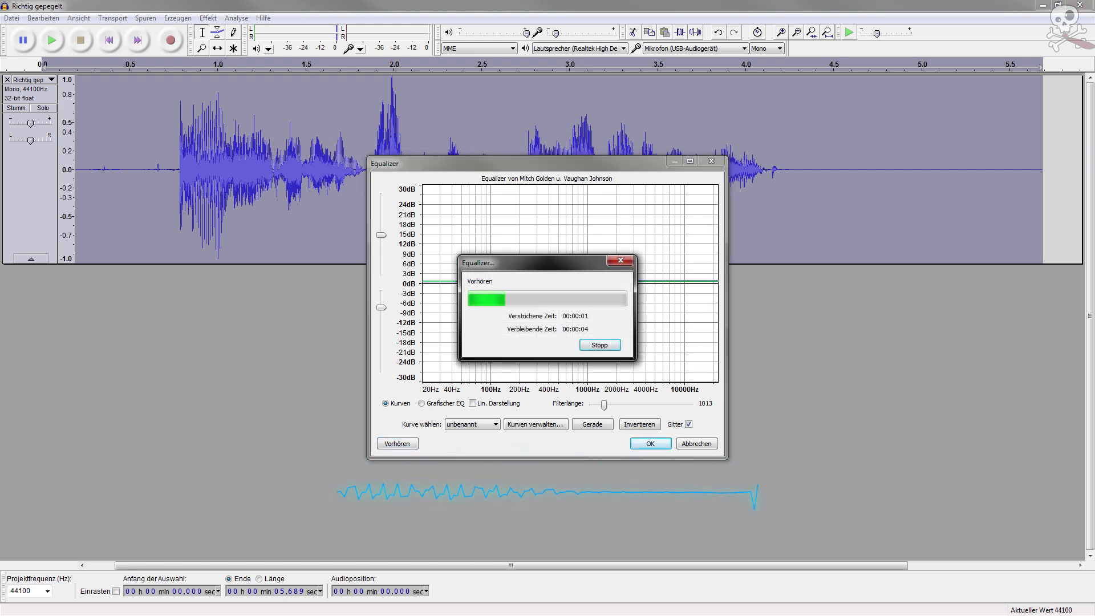
{"action": "key", "text": "Return"}
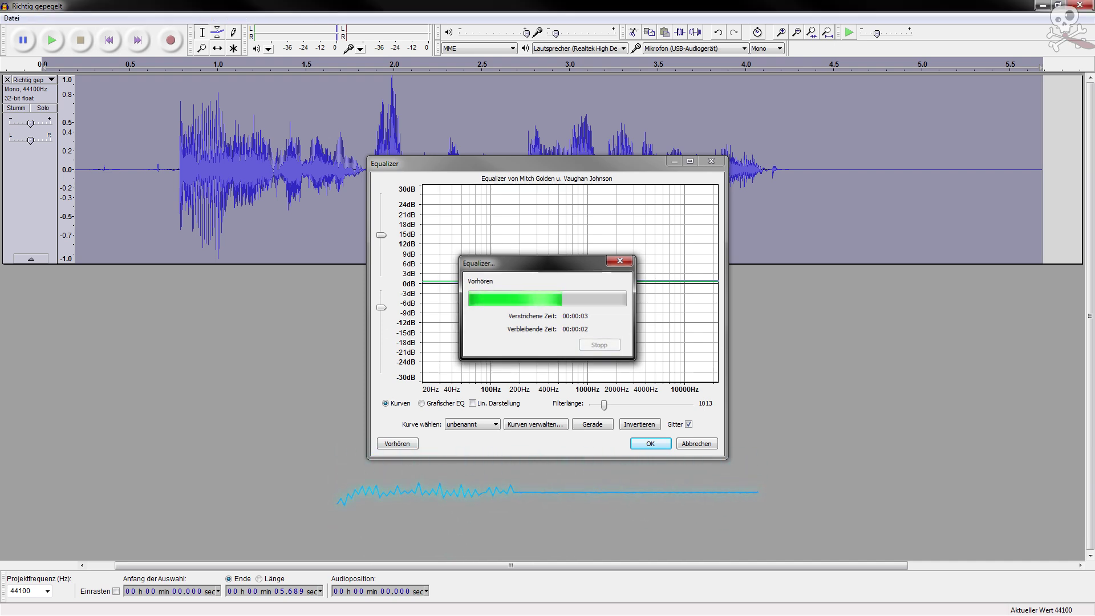
Return the middle curve point near 800 Hz to about 0 dB and preview the nearly flat curve
{"action": "left_click_drag", "start_coordinate": [578, 296], "coordinate": [579, 283]}
{"action": "key", "text": "Return"}
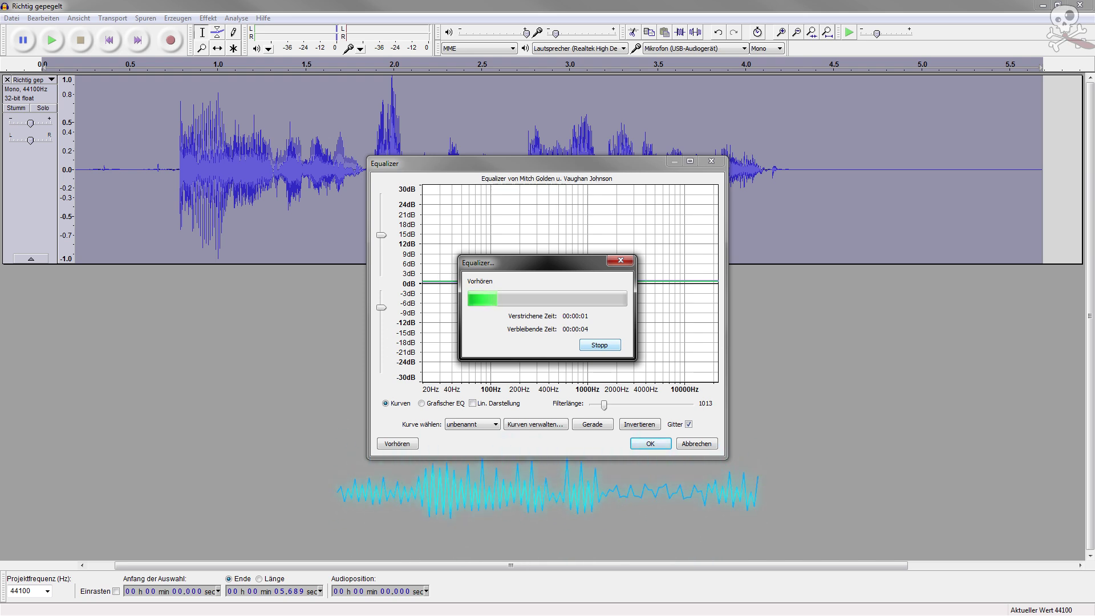
{"action": "key", "text": "Return"}
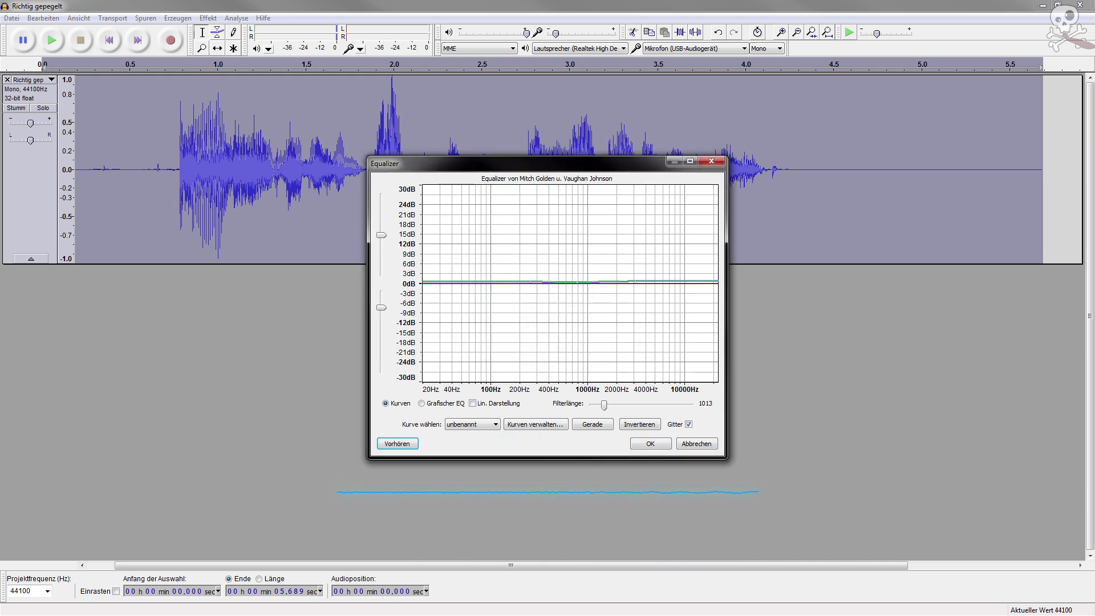
Shape the curve to about -2 dB near 800 Hz, 3 dB from 10000 Hz upward and 3 dB near 90 Hz, and preview it
{"action": "left_click_drag", "start_coordinate": [577, 282], "coordinate": [578, 291]}
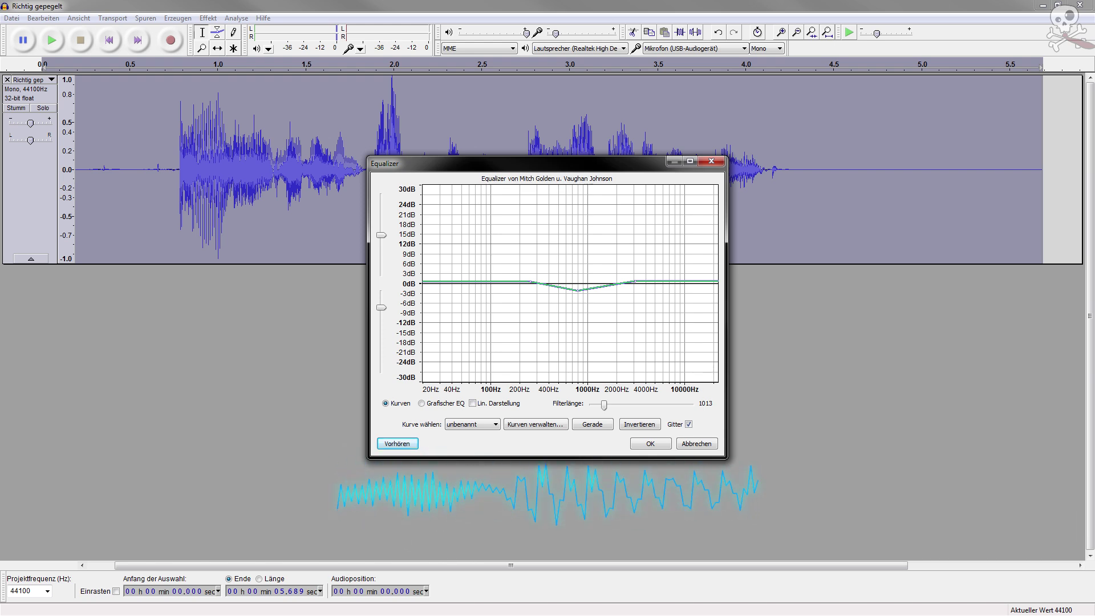
{"action": "mouse_move", "coordinate": [688, 281]}
{"action": "left_mouse_down"}
{"action": "mouse_move", "coordinate": [667, 281]}
{"action": "mouse_move", "coordinate": [687, 273]}
{"action": "left_mouse_up"}
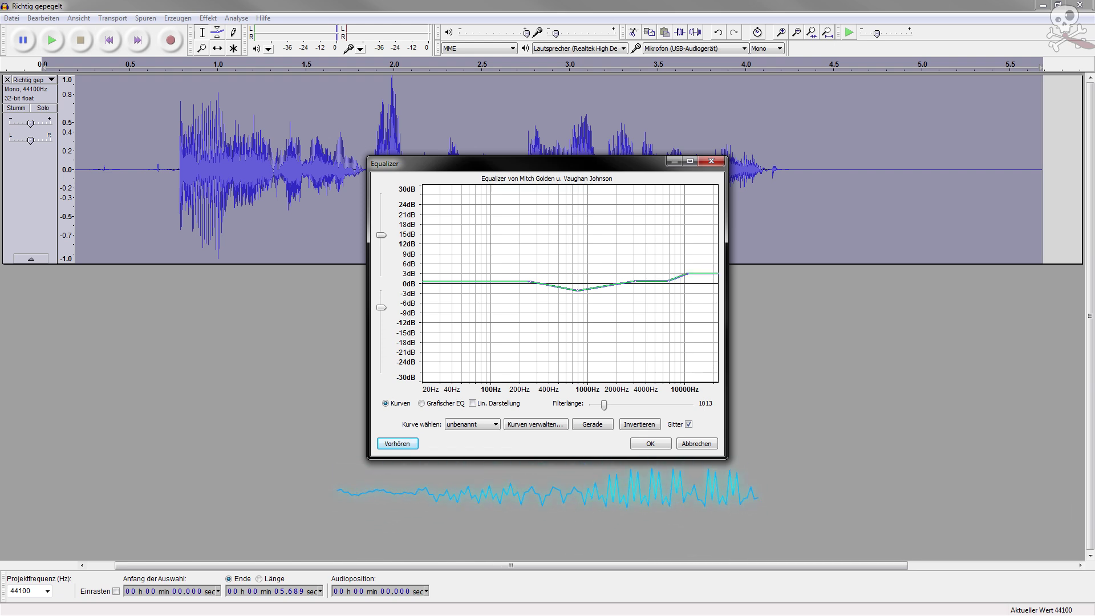
{"action": "left_click", "coordinate": [466, 280]}
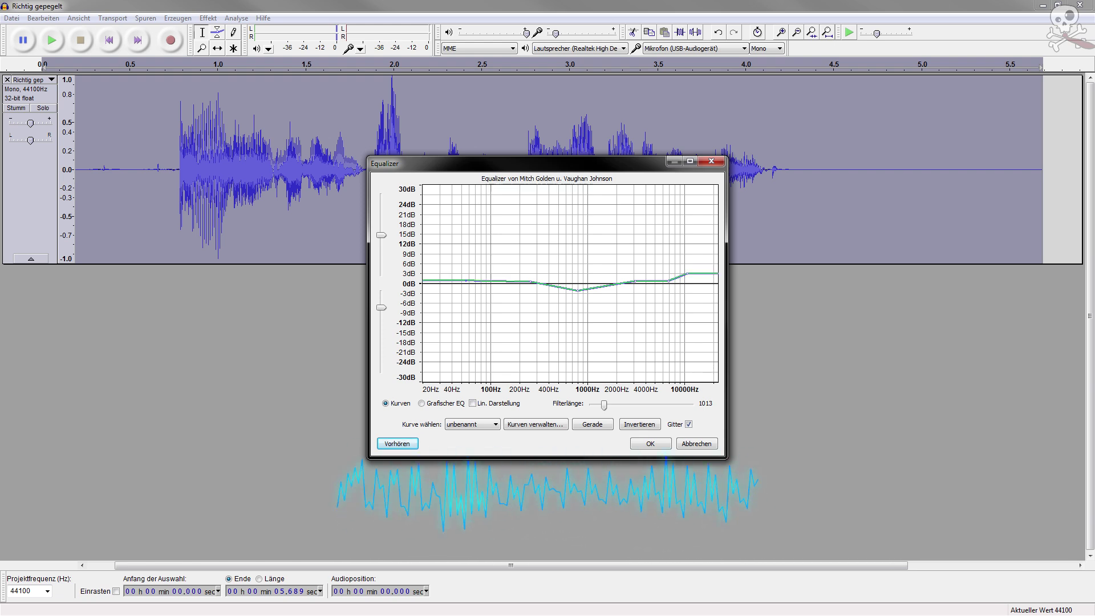
{"action": "mouse_move", "coordinate": [492, 281]}
{"action": "left_mouse_down"}
{"action": "mouse_move", "coordinate": [447, 280]}
{"action": "mouse_move", "coordinate": [484, 273]}
{"action": "left_mouse_up"}
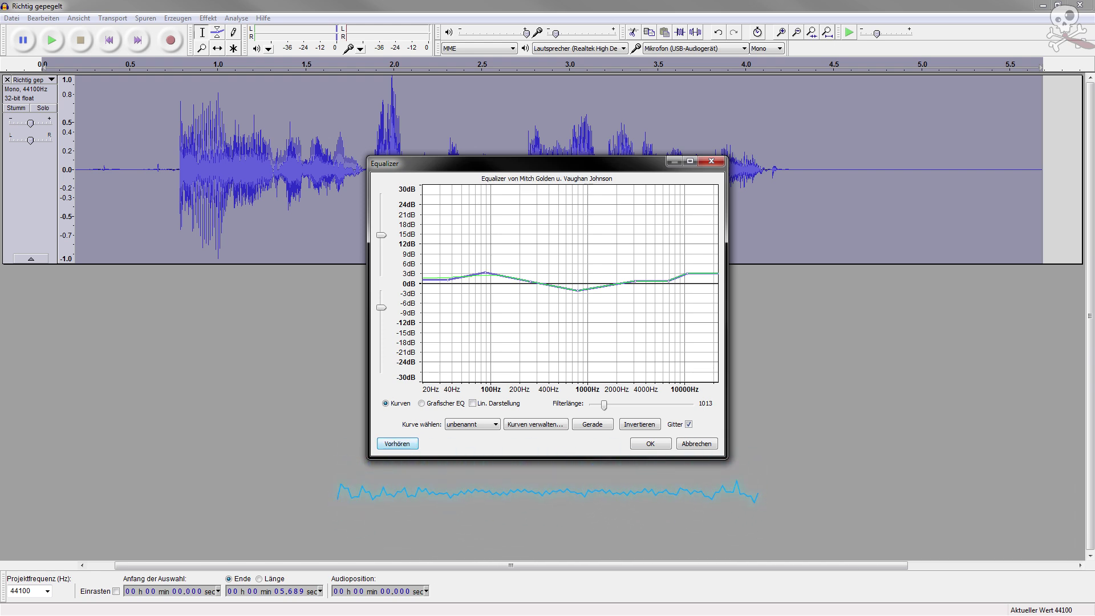
{"action": "left_click", "coordinate": [397, 443]}
{"action": "left_click", "coordinate": [397, 444]}
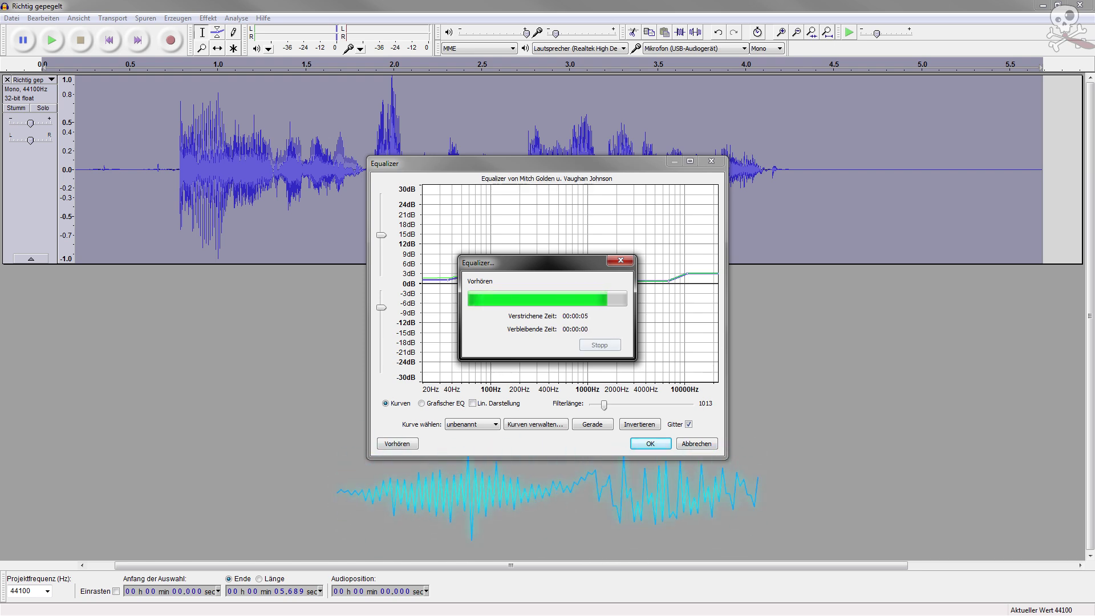
Widen the dip to about -2 dB between 240 and 1100 Hz, raise the treble above 10000 Hz to about 5 dB, and preview the curve
{"action": "left_click_drag", "start_coordinate": [530, 281], "coordinate": [590, 291]}
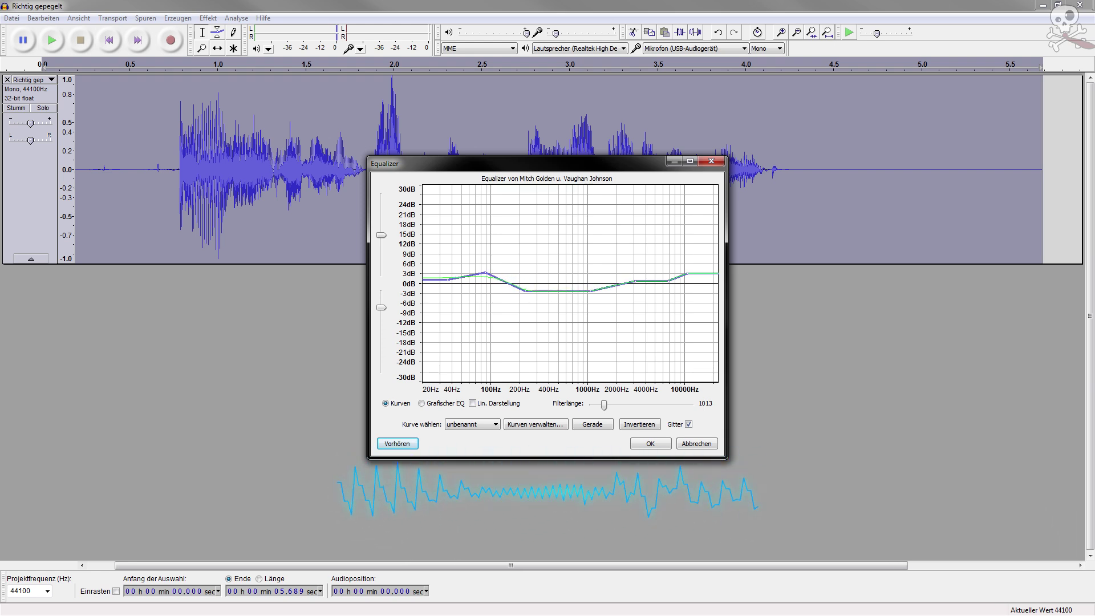
{"action": "left_click", "coordinate": [397, 443]}
{"action": "left_click_drag", "start_coordinate": [668, 282], "coordinate": [687, 267]}
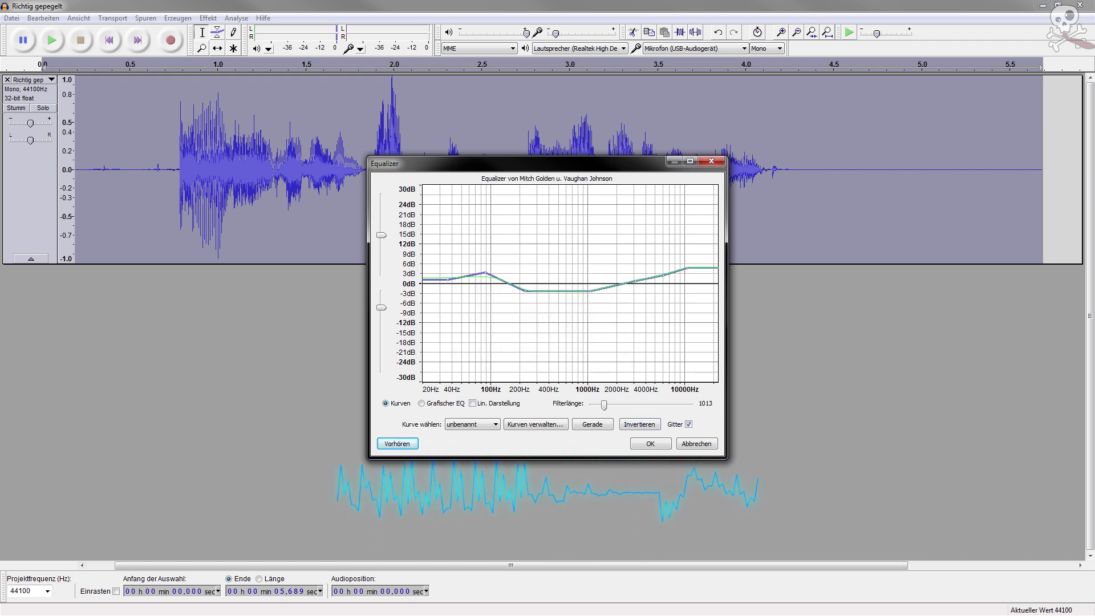
{"action": "left_click", "coordinate": [397, 443]}
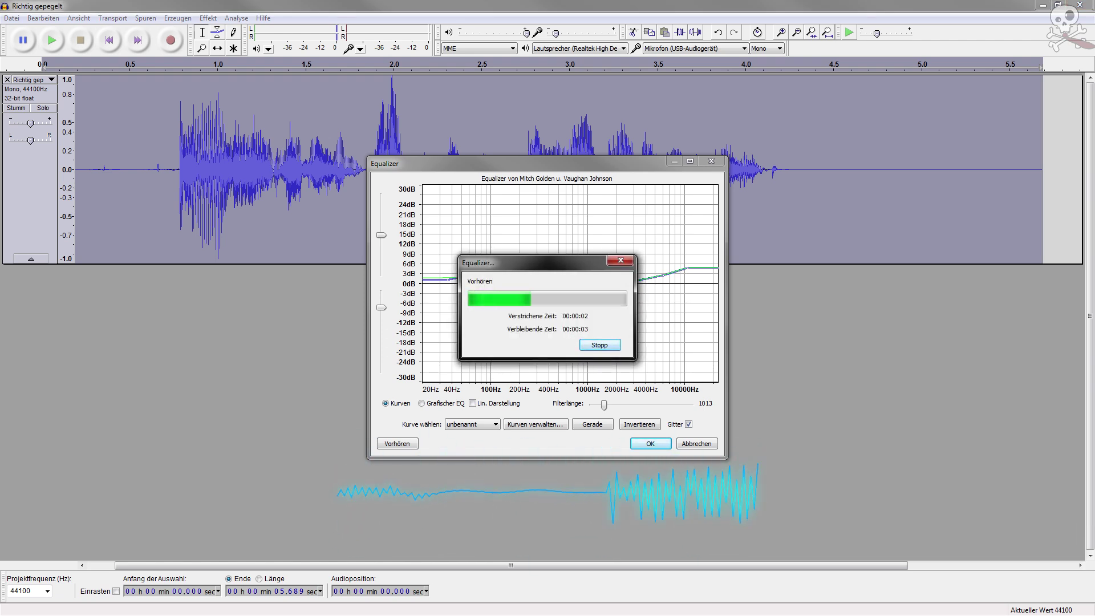
Stop the preview, lower the treble above 10000 Hz to about 3 dB, and apply the equalizer to the recording
{"action": "left_click", "coordinate": [600, 344]}
{"action": "left_click_drag", "start_coordinate": [687, 267], "coordinate": [663, 278]}
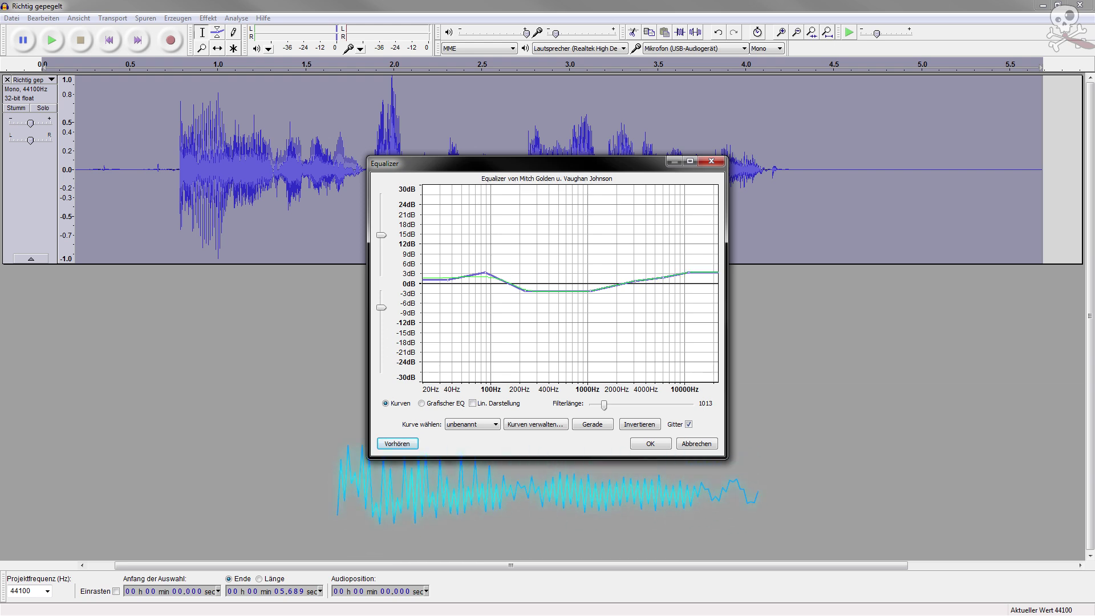
{"action": "key", "text": "Return"}
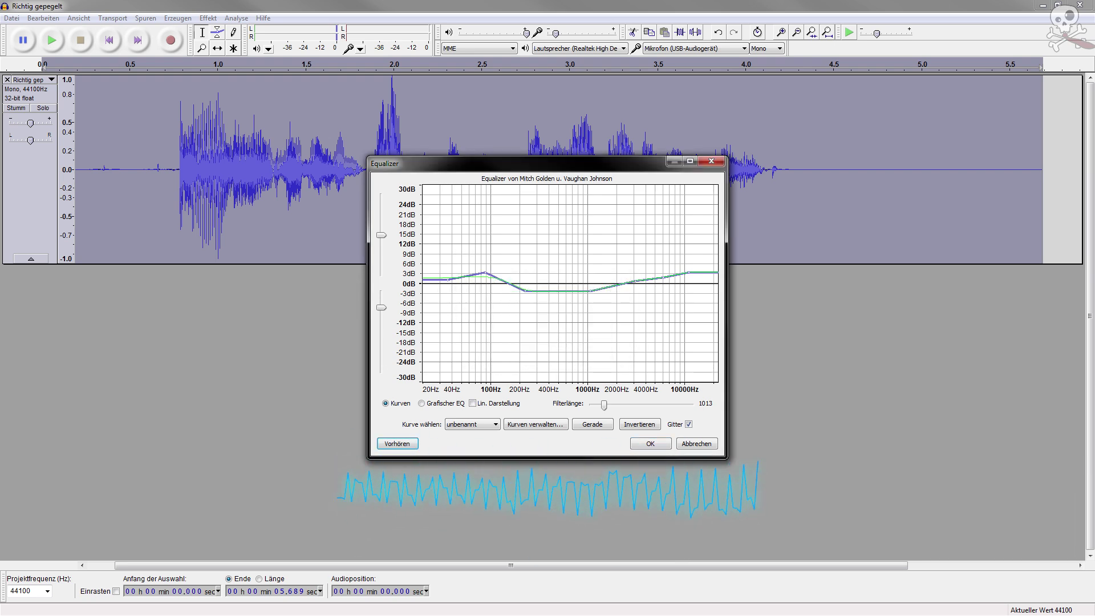
{"action": "key", "text": "Return"}
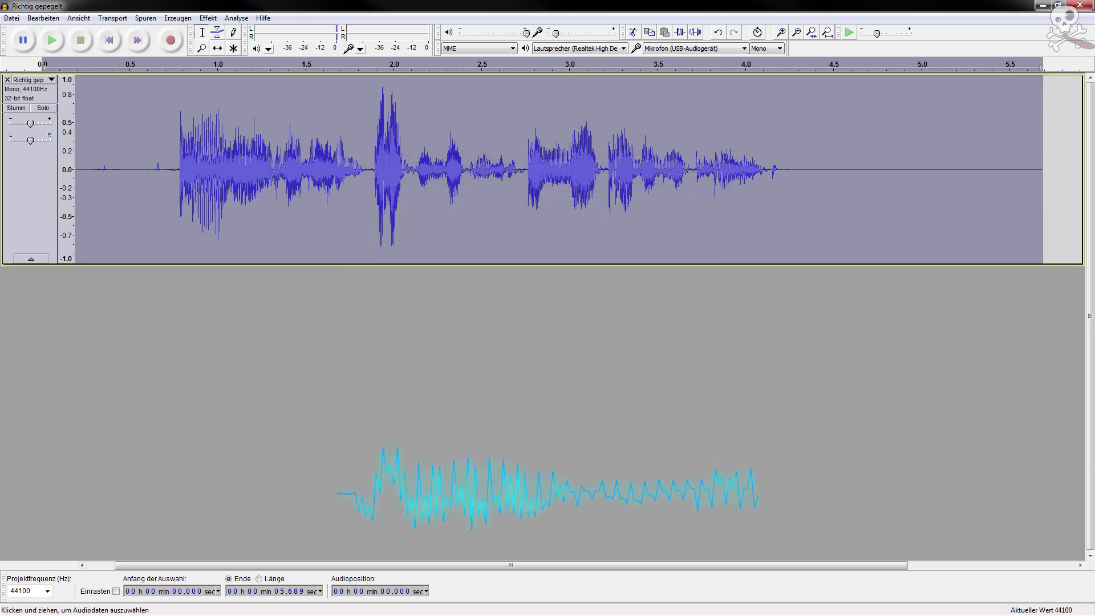
Apply the Compressor to the entire recording with a -10 dB threshold and a 5:1 ratio
{"action": "left_click", "coordinate": [176, 170]}
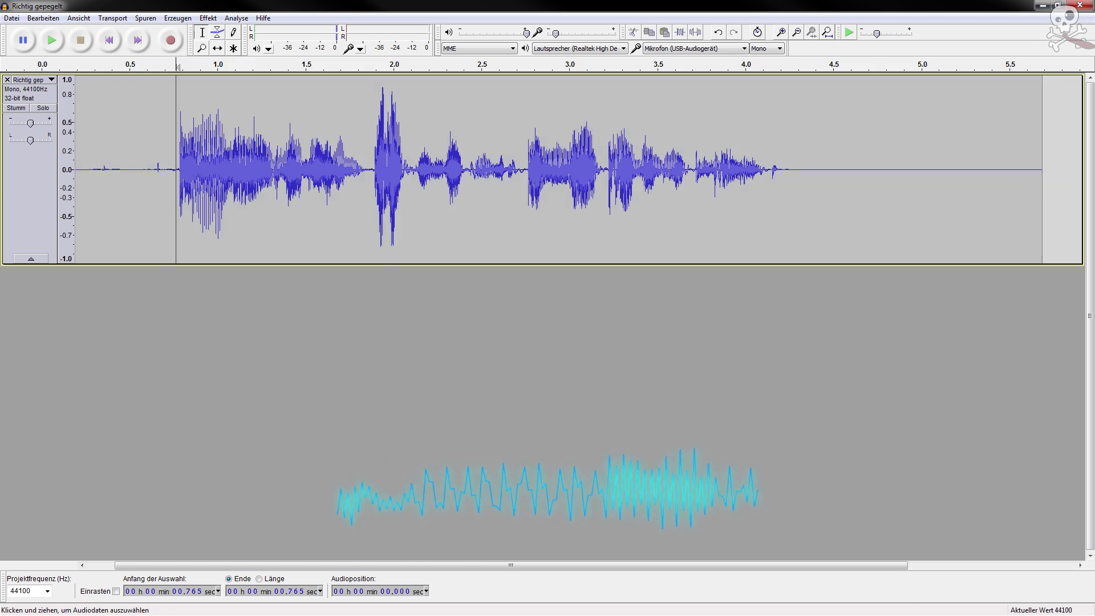
{"action": "key", "text": "ctrl+a"}
{"action": "left_click", "coordinate": [208, 18]}
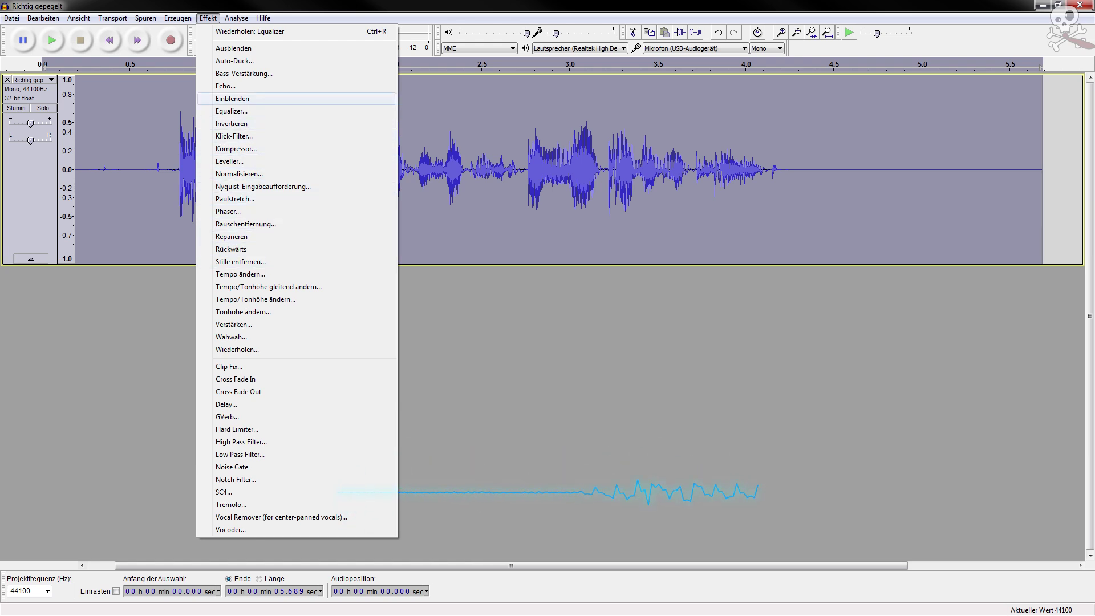
{"action": "left_click", "coordinate": [236, 149]}
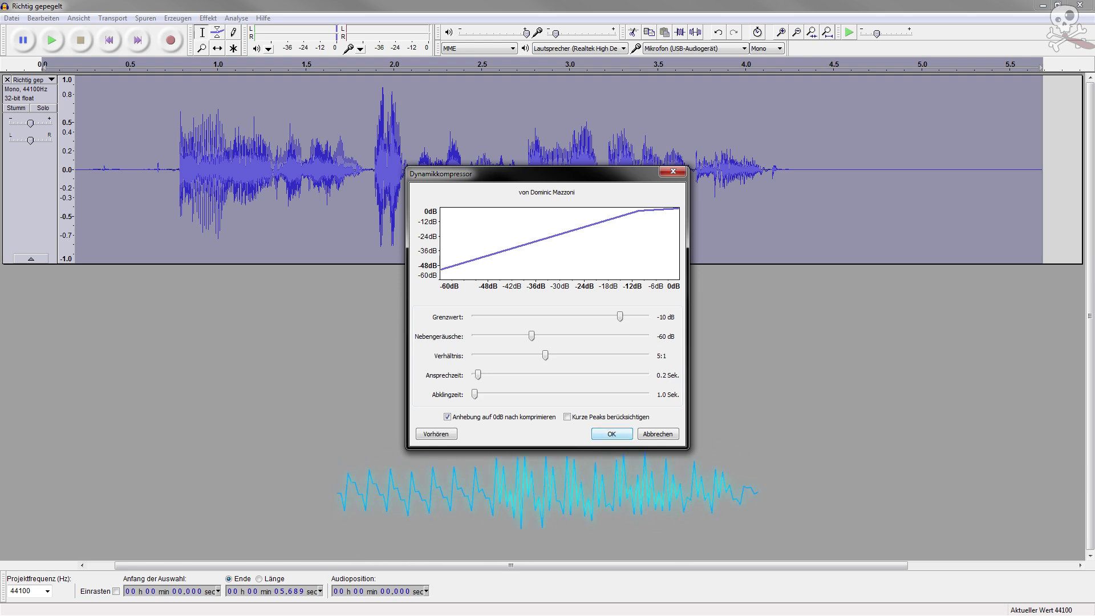
{"action": "key", "text": "Return"}
Play the compressed recording from about 0.7 s and examine the loud peak near 2.0 s
{"action": "left_click", "coordinate": [173, 169]}
{"action": "key", "text": "space"}
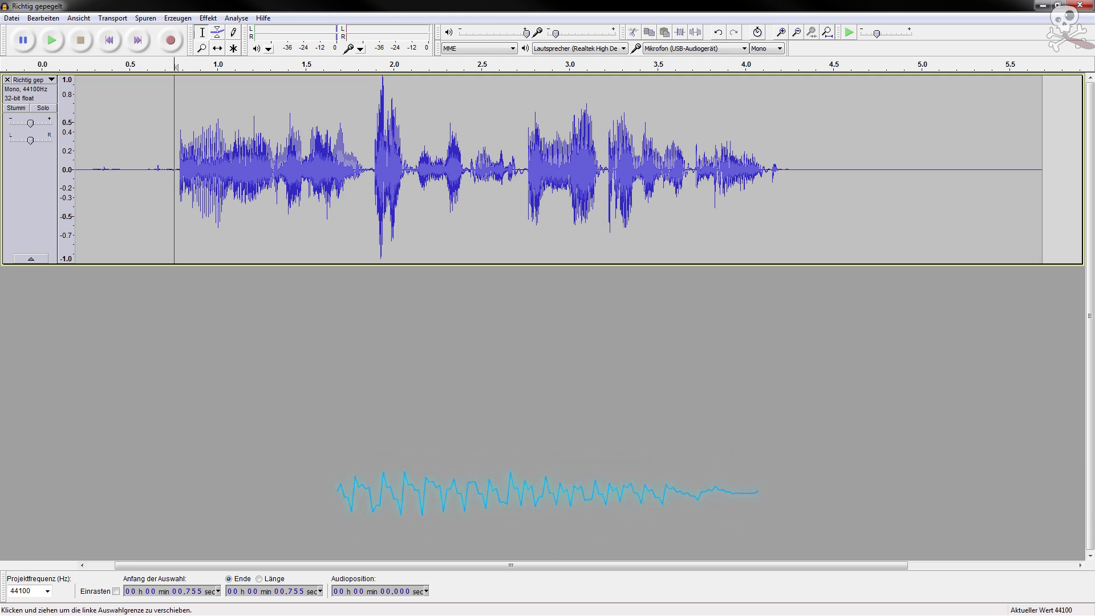
{"action": "left_click", "coordinate": [165, 169]}
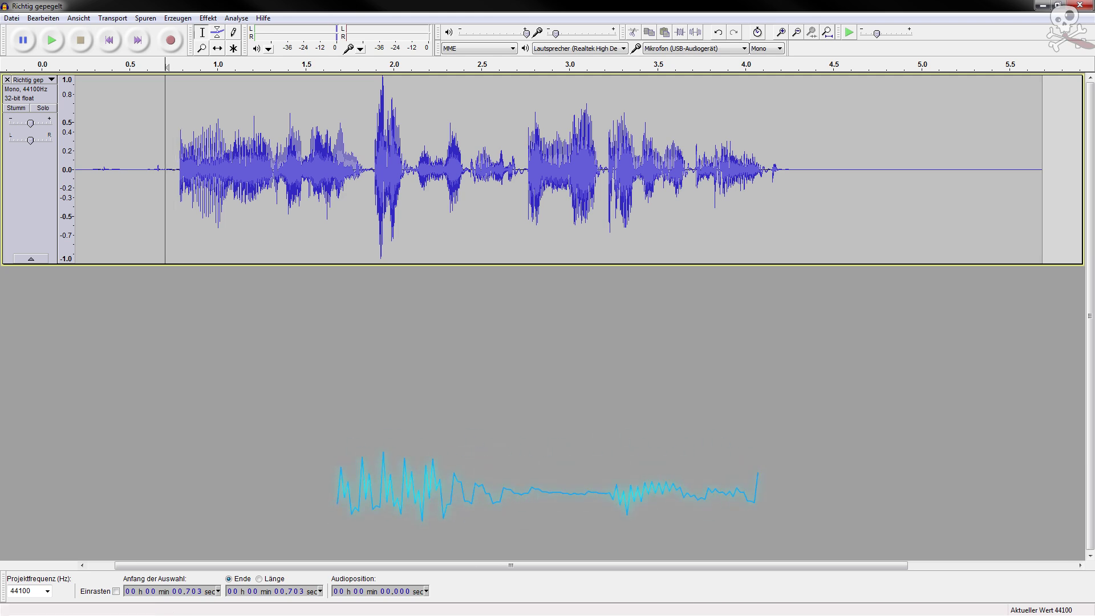
{"action": "key", "text": "space"}
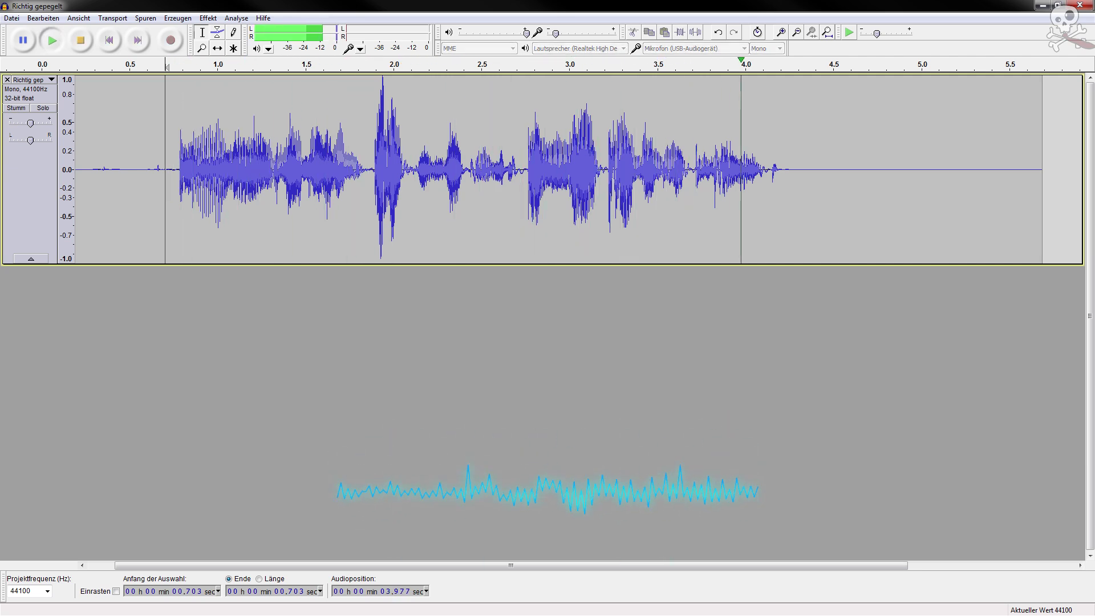
{"action": "key", "text": "space"}
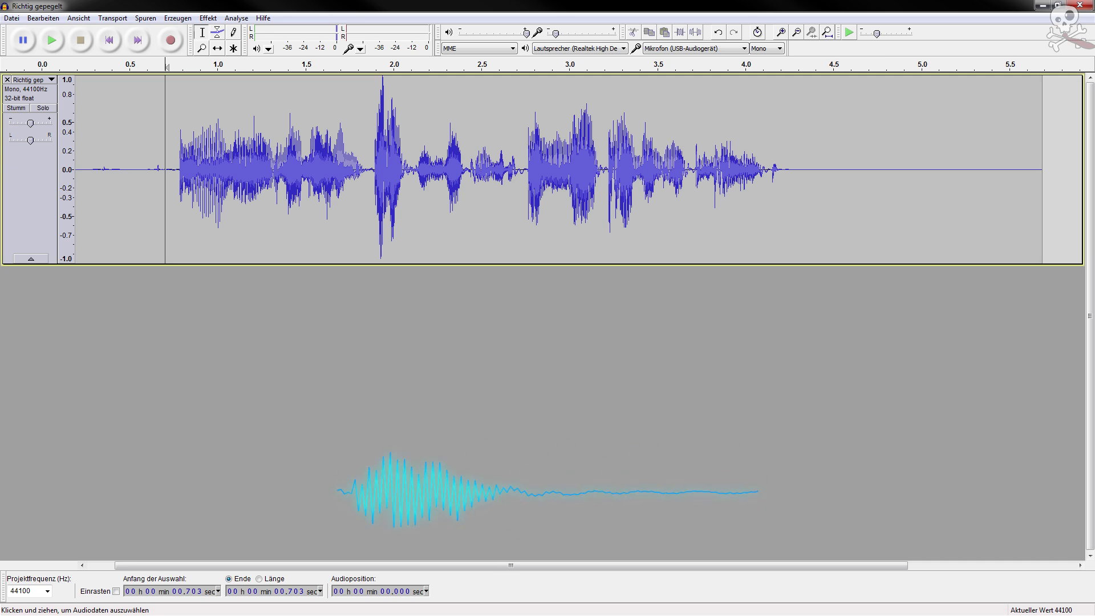
{"action": "left_click_drag", "start_coordinate": [371, 169], "coordinate": [408, 169]}
{"action": "left_click", "coordinate": [390, 169]}
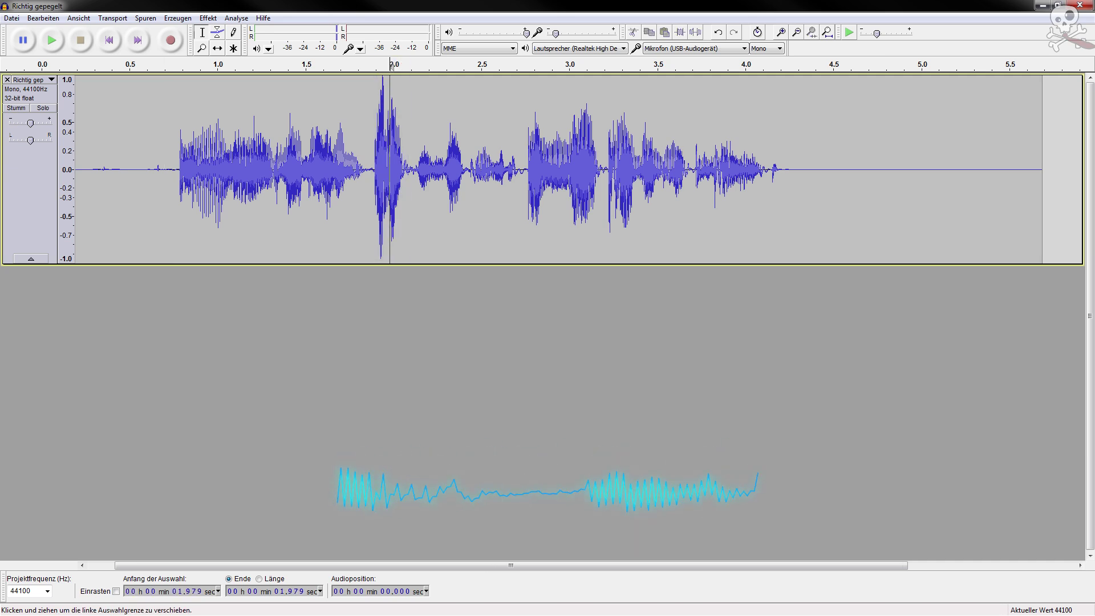
Undo the last compression and compress the entire recording again with a -12 dB threshold and a 7:1 ratio
{"action": "key", "text": "ctrl+z"}
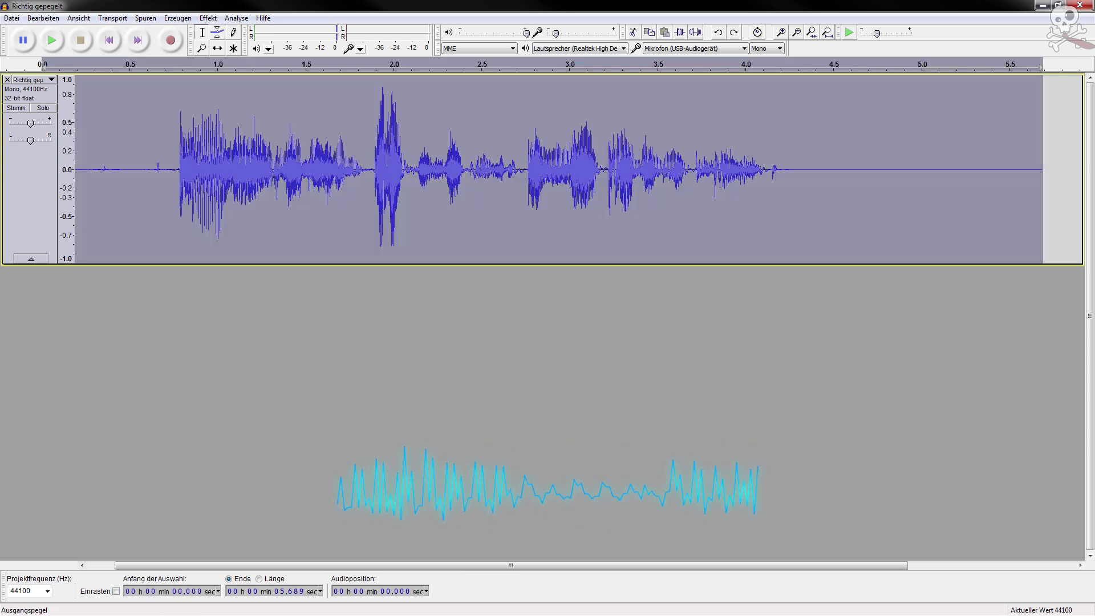
{"action": "left_click", "coordinate": [207, 17]}
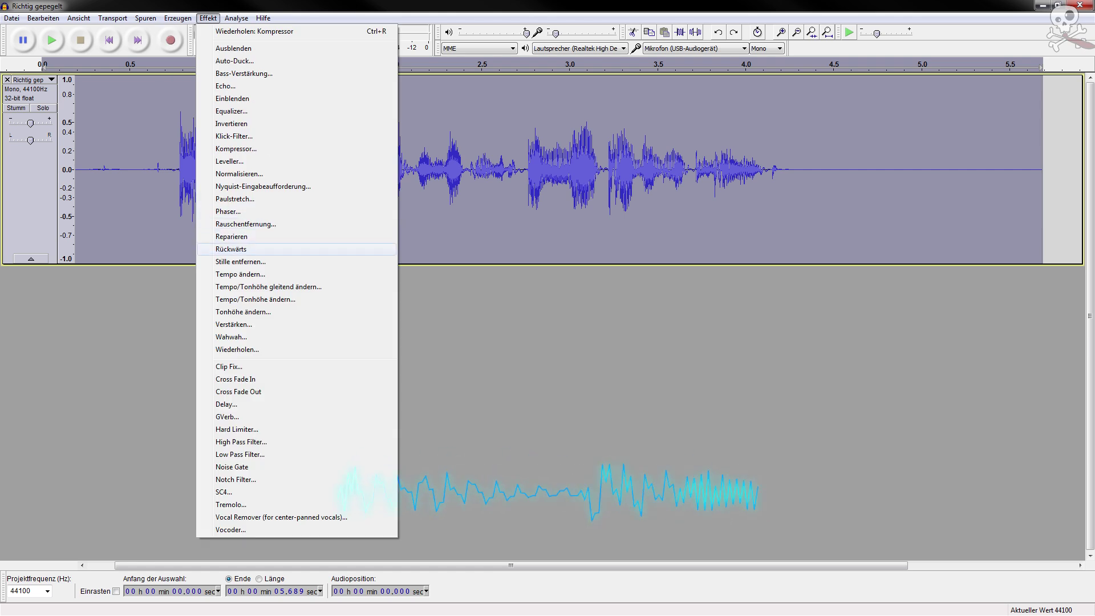
{"action": "left_click", "coordinate": [236, 148]}
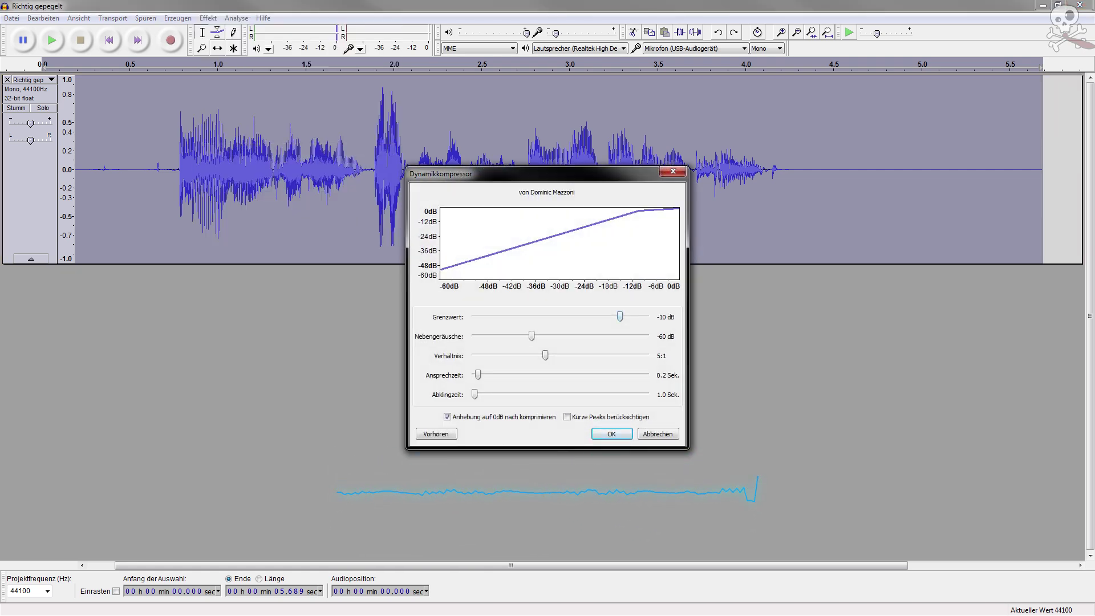
{"action": "left_click_drag", "start_coordinate": [620, 317], "coordinate": [614, 316]}
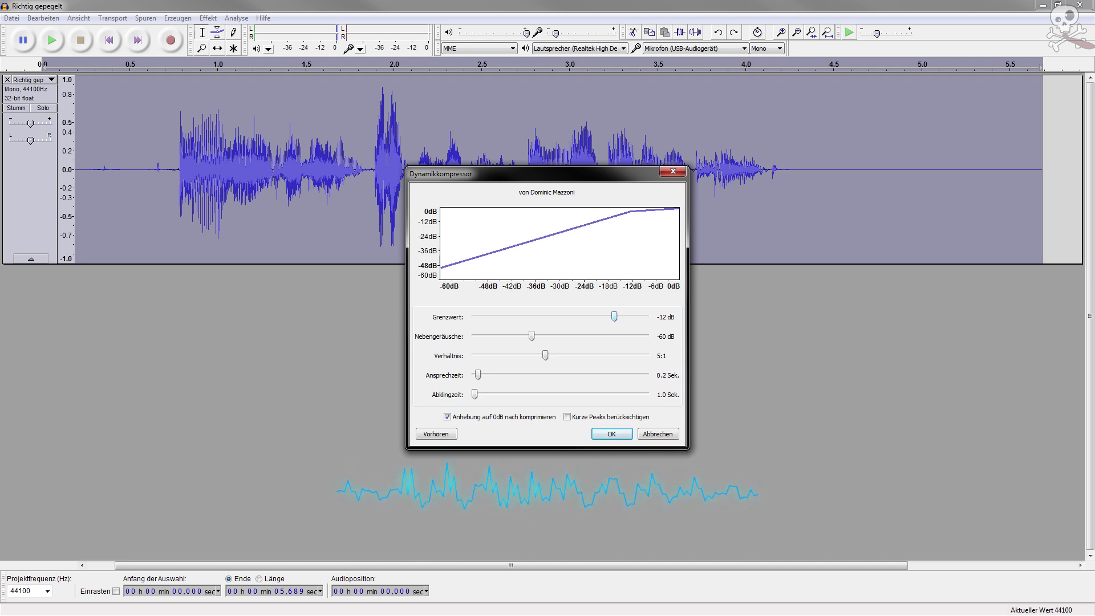
{"action": "key", "text": "Right"}
{"action": "key", "text": "Right"}
{"action": "key", "text": "Right"}
{"action": "key", "text": "Right"}
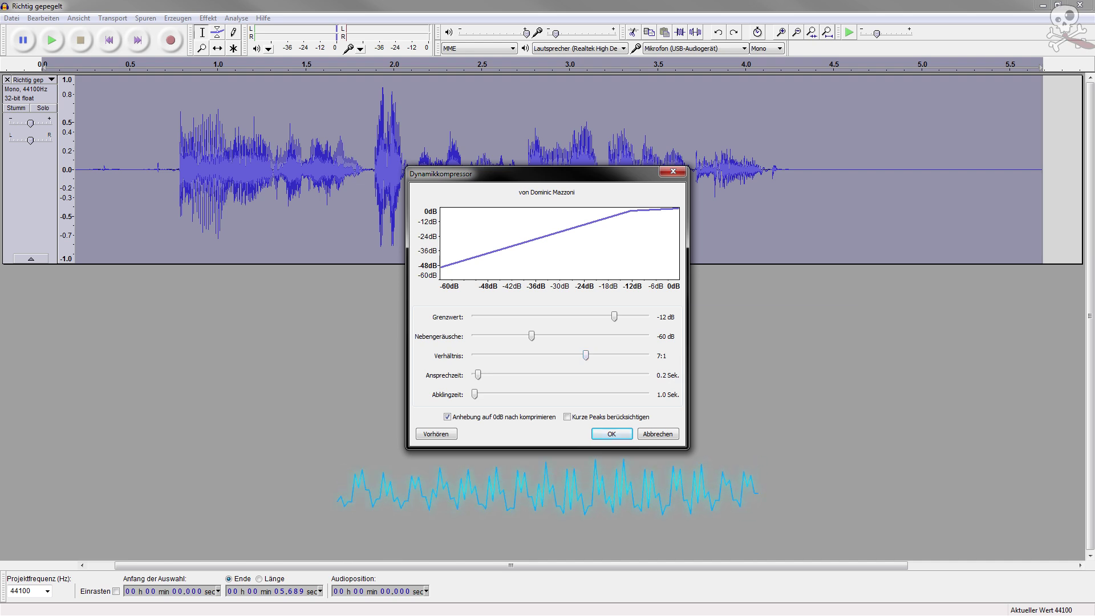
{"action": "key", "text": "Return"}
Play the newly compressed recording from about 0.8 s and stop playback
{"action": "left_click", "coordinate": [180, 169]}
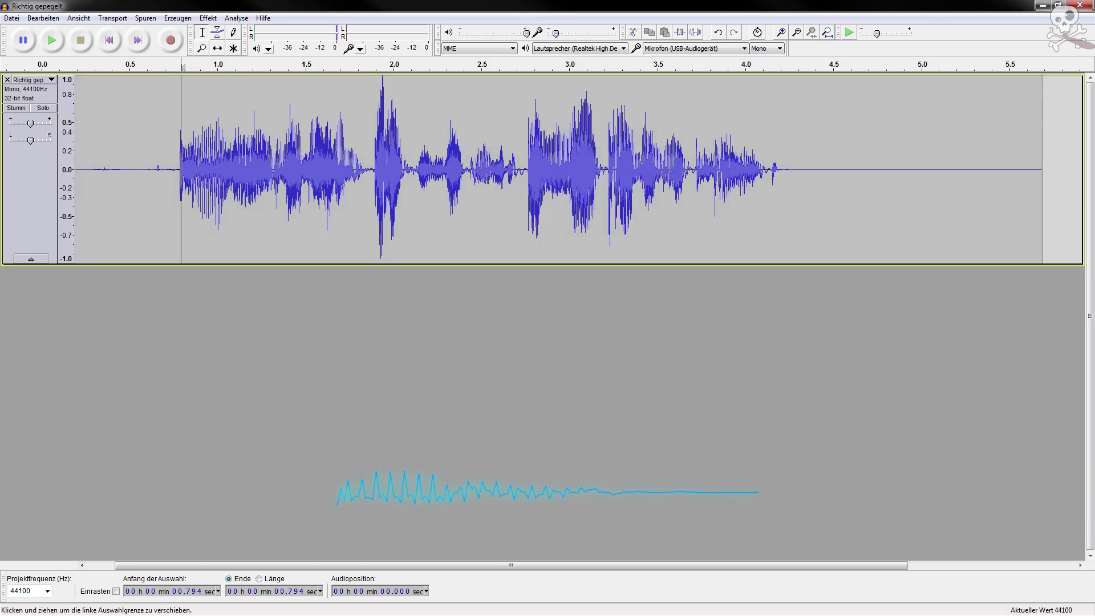
{"action": "key", "text": "space"}
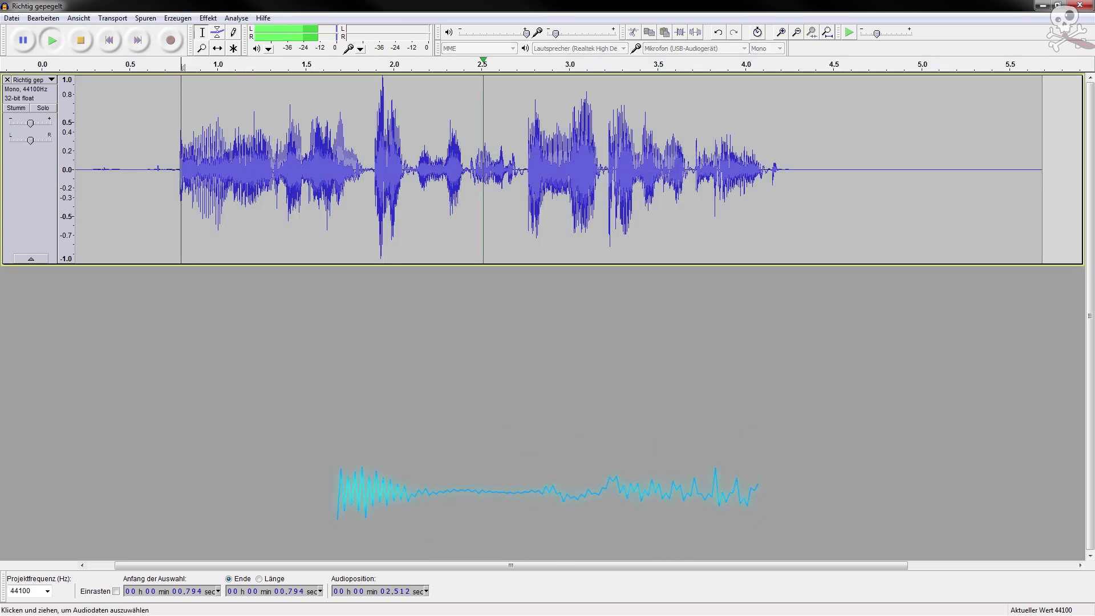
{"action": "key", "text": "space"}
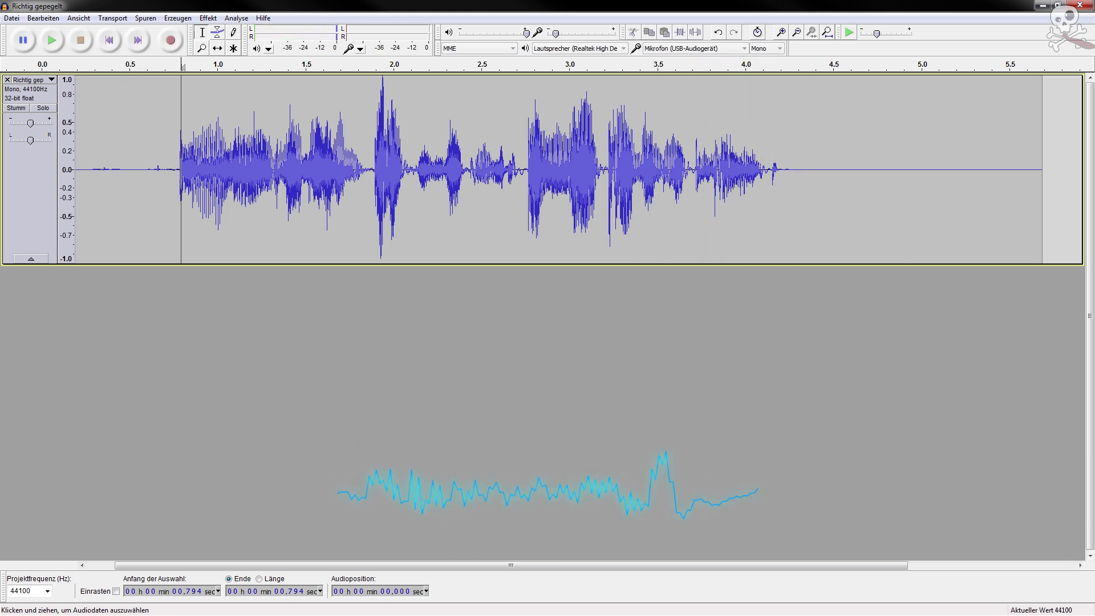
Examine the speech passage between about 0.7 and 4.4 s and the quiet section before it in the waveform
{"action": "left_click", "coordinate": [155, 169]}
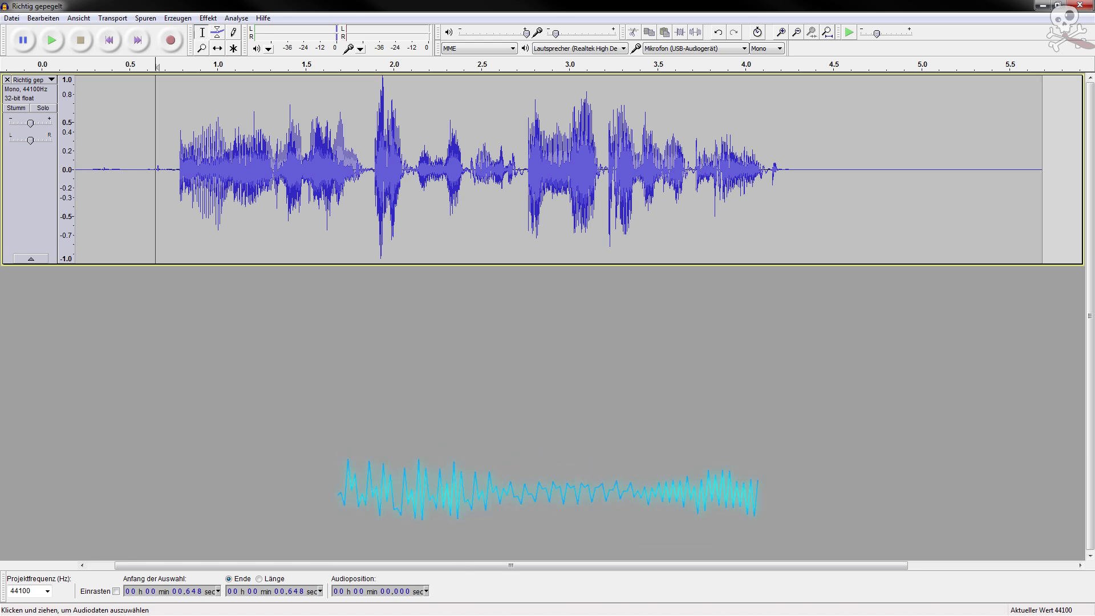
{"action": "left_click", "coordinate": [130, 172]}
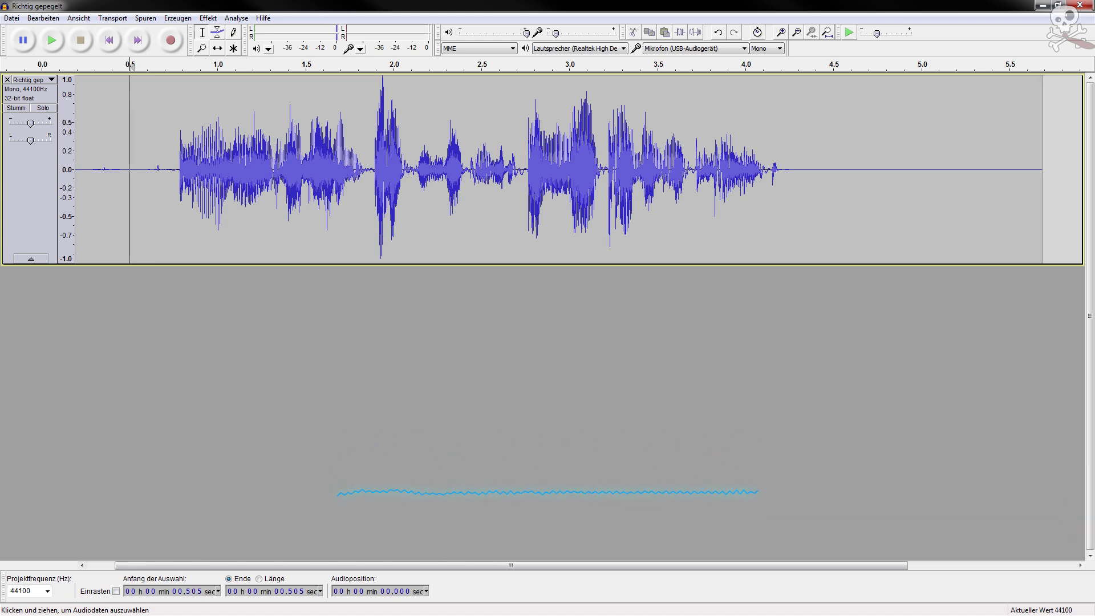
{"action": "left_click_drag", "start_coordinate": [176, 171], "coordinate": [818, 171]}
{"action": "left_click", "coordinate": [358, 171]}
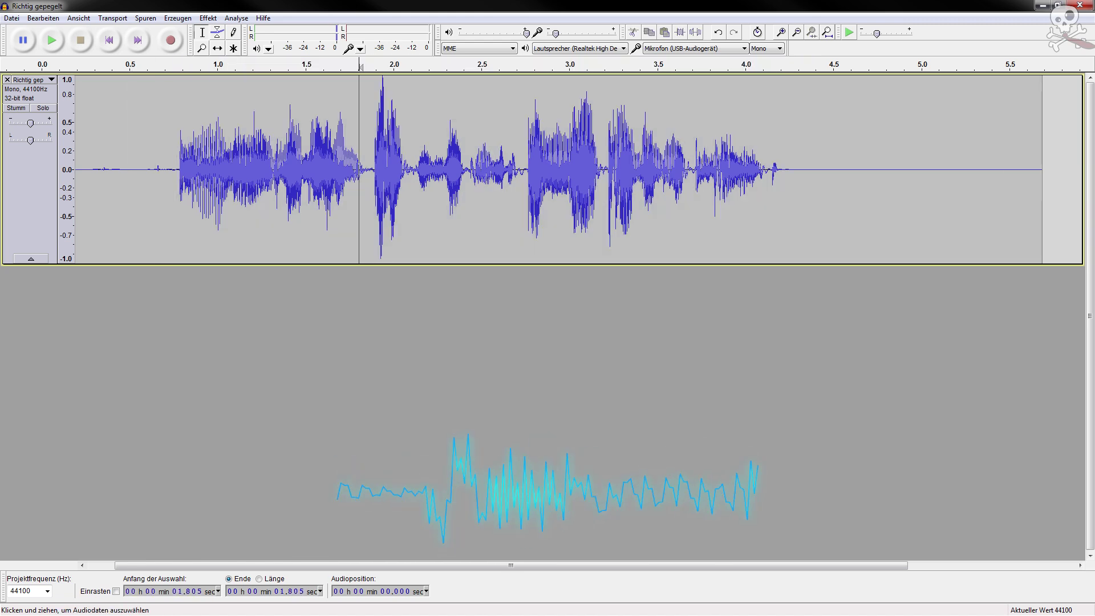
{"action": "left_click_drag", "start_coordinate": [158, 171], "coordinate": [826, 171]}
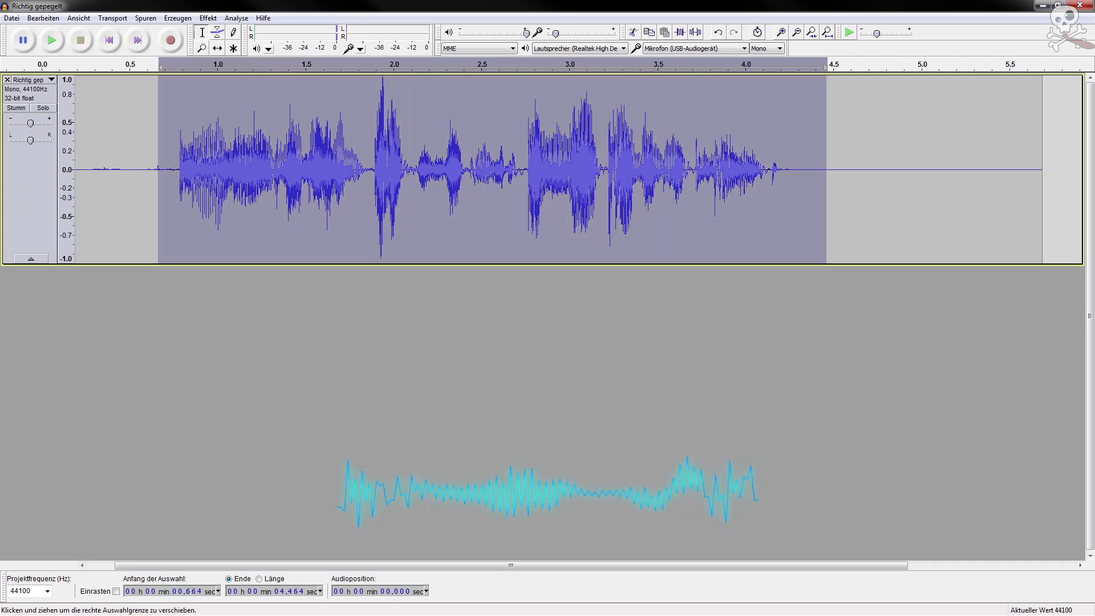
{"action": "left_click", "coordinate": [183, 171]}
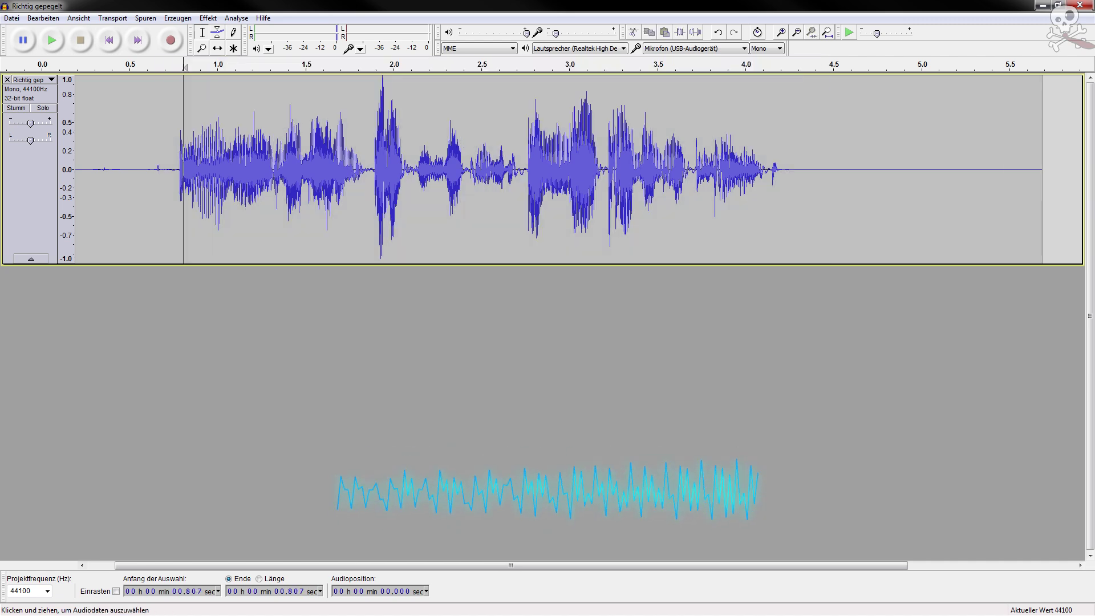
{"action": "left_click", "coordinate": [145, 171]}
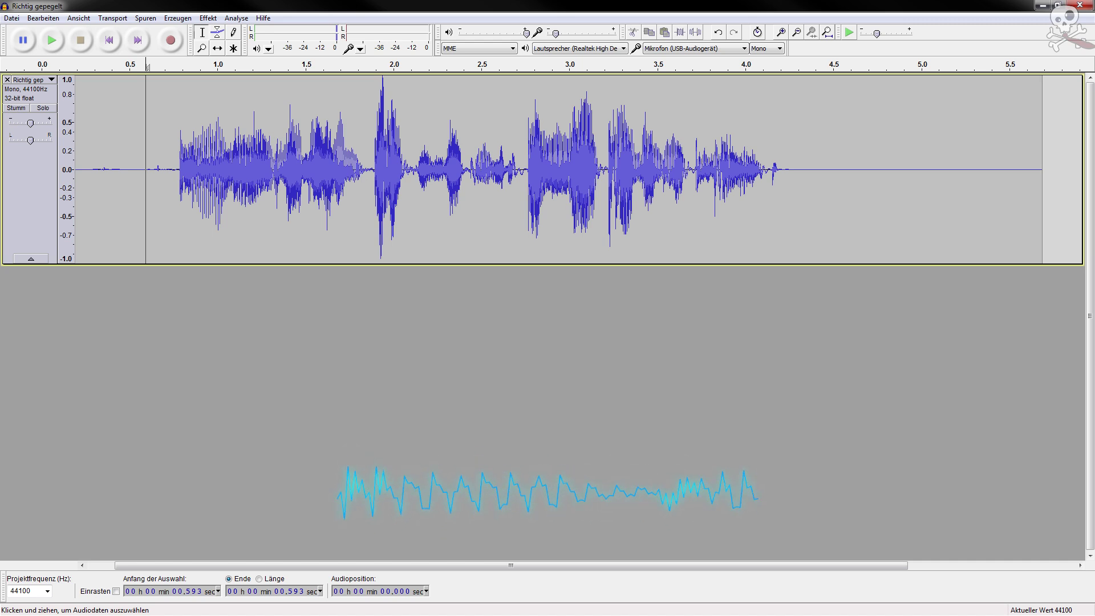
{"action": "left_click_drag", "start_coordinate": [167, 171], "coordinate": [817, 171]}
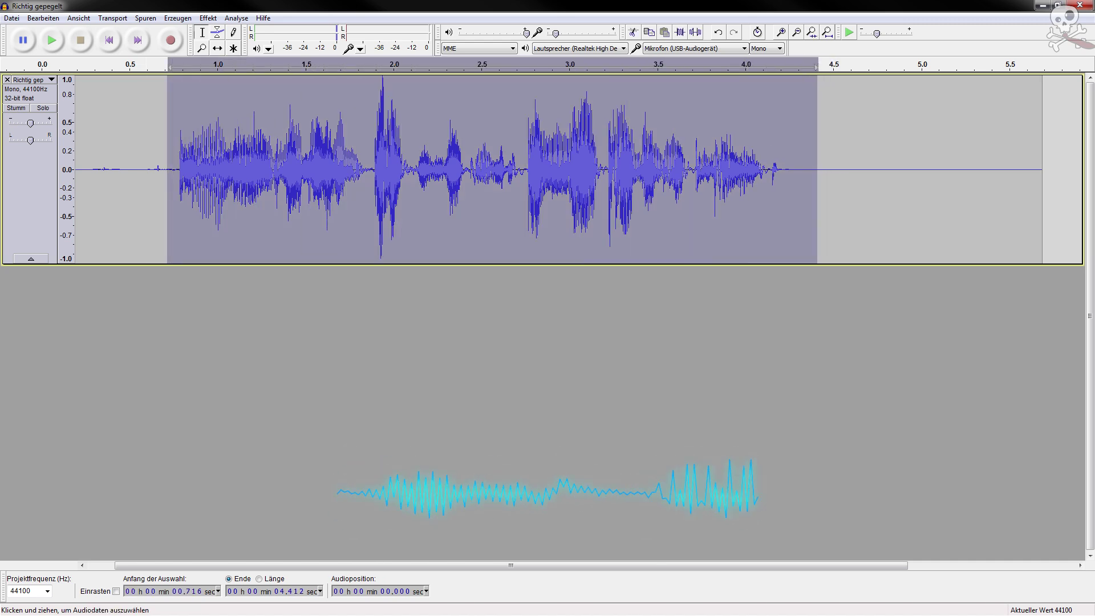
{"action": "left_click", "coordinate": [158, 171]}
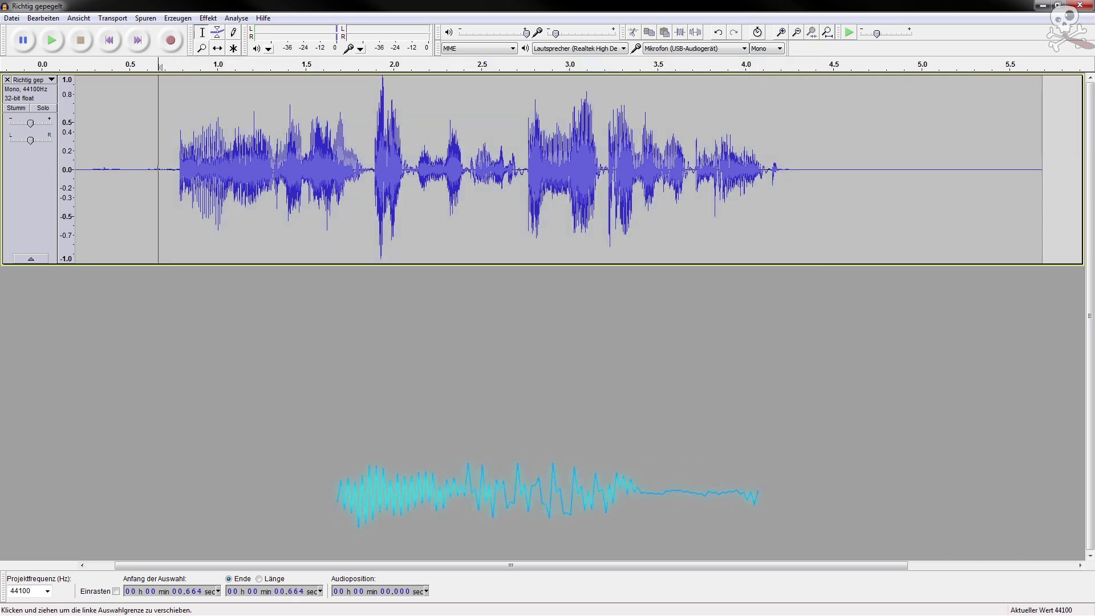
{"action": "left_click", "coordinate": [111, 171]}
{"action": "left_click_drag", "start_coordinate": [121, 171], "coordinate": [148, 171]}
{"action": "left_click", "coordinate": [137, 171]}
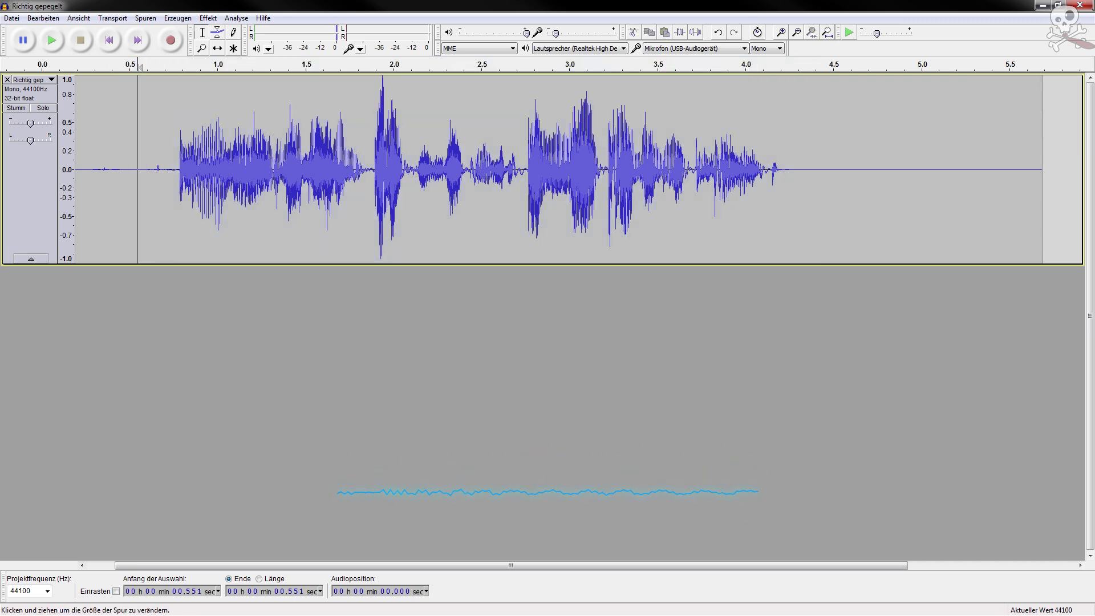